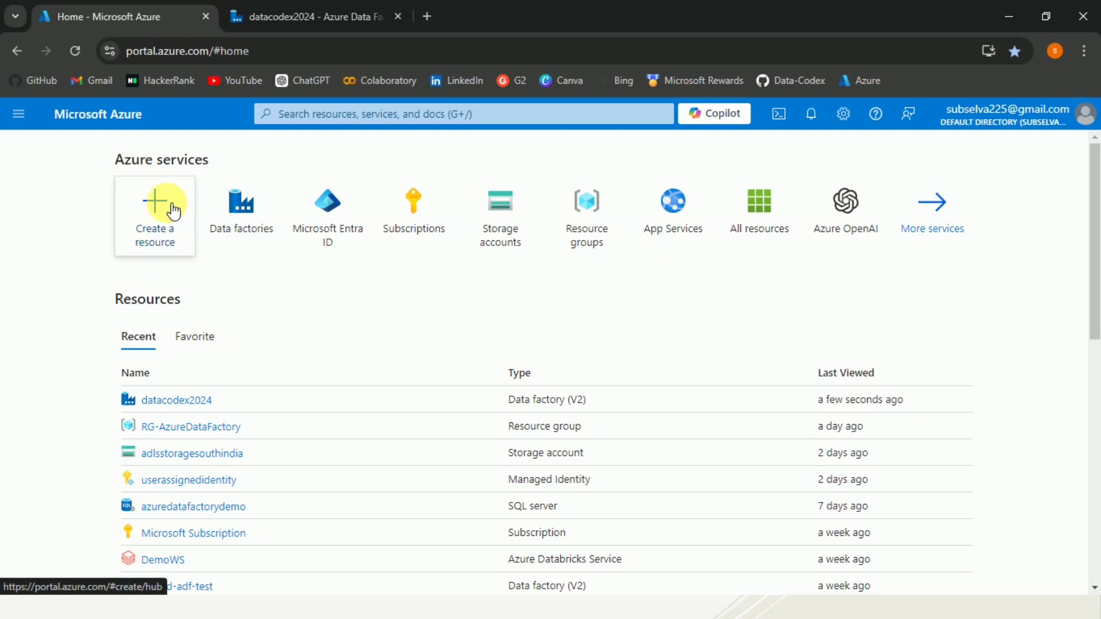
# Find User Assigned Managed Identity in the marketplace by searching "user assigned managed identity" and start creating one
pyautogui.click(172, 211)
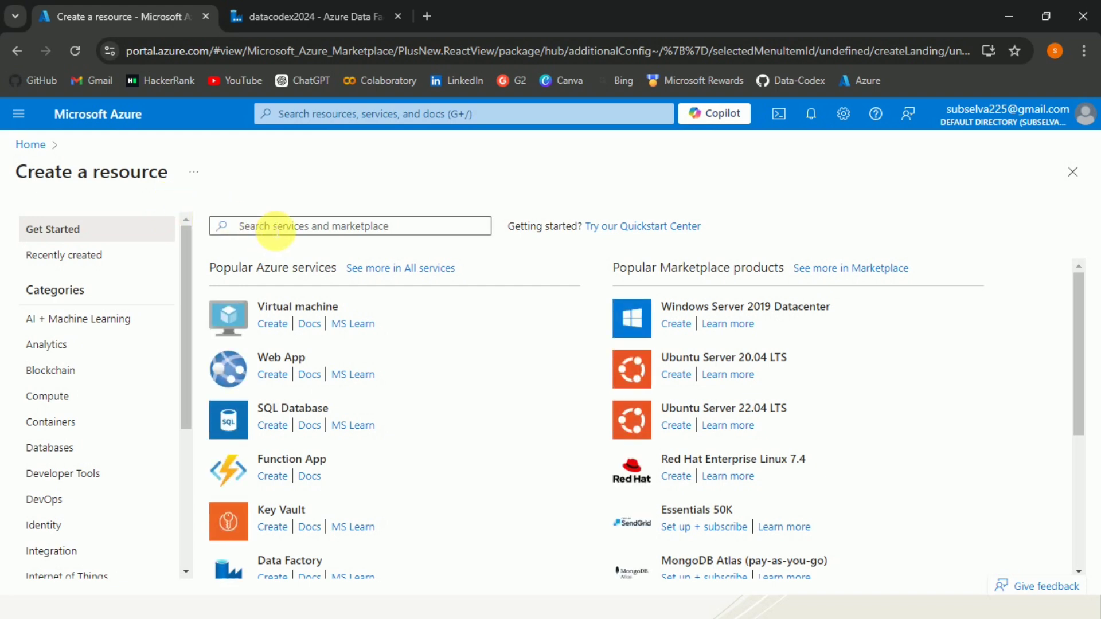
pyautogui.click(276, 230)
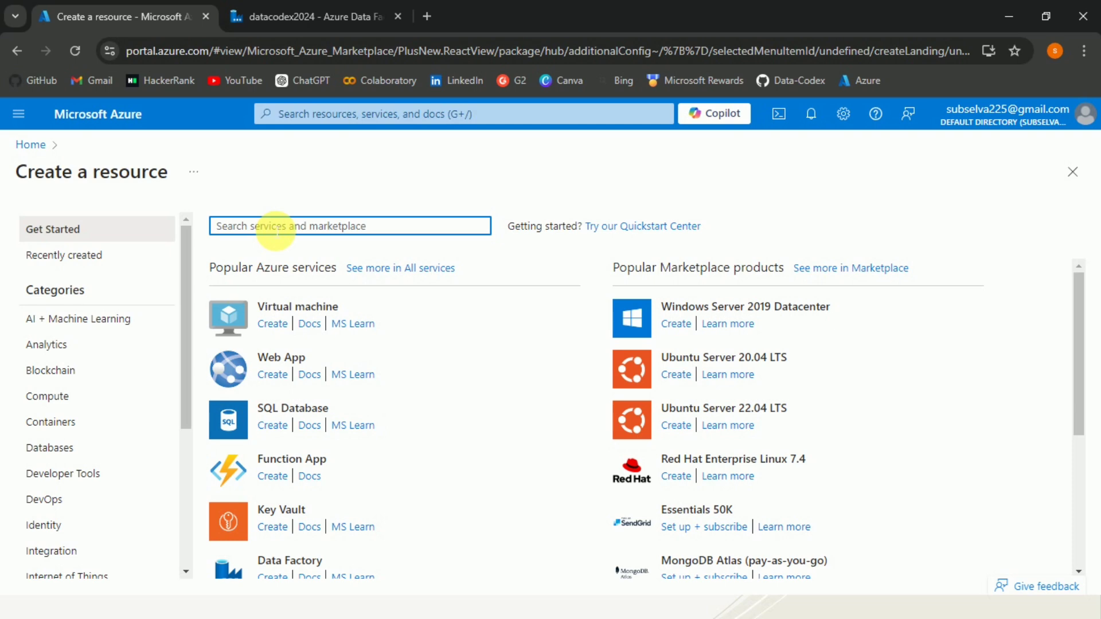
pyautogui.write('user')
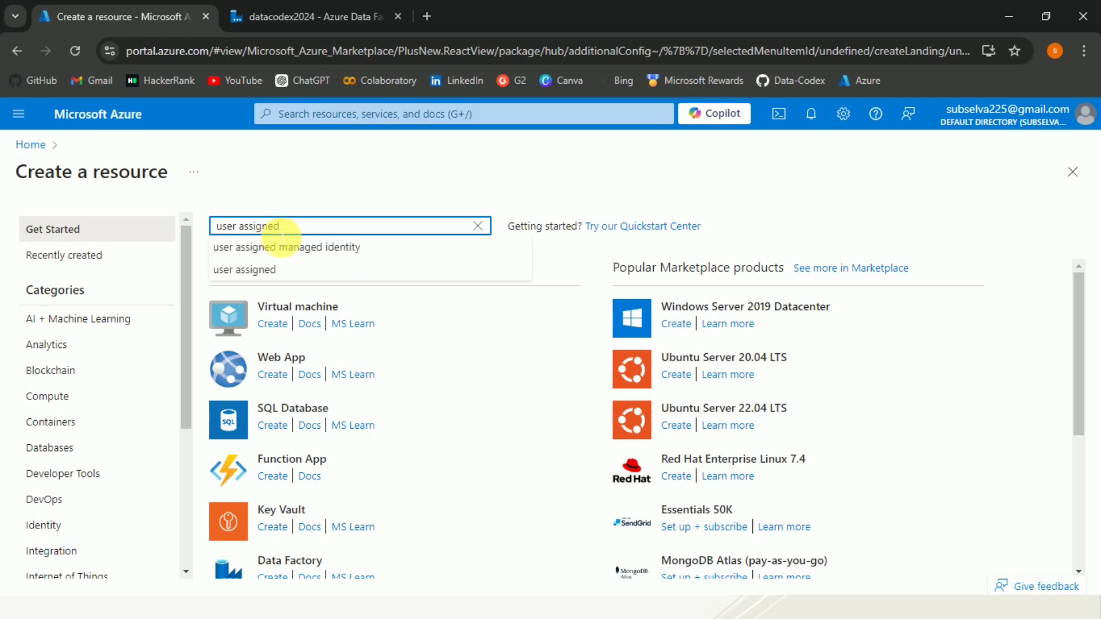
pyautogui.write('assigned')
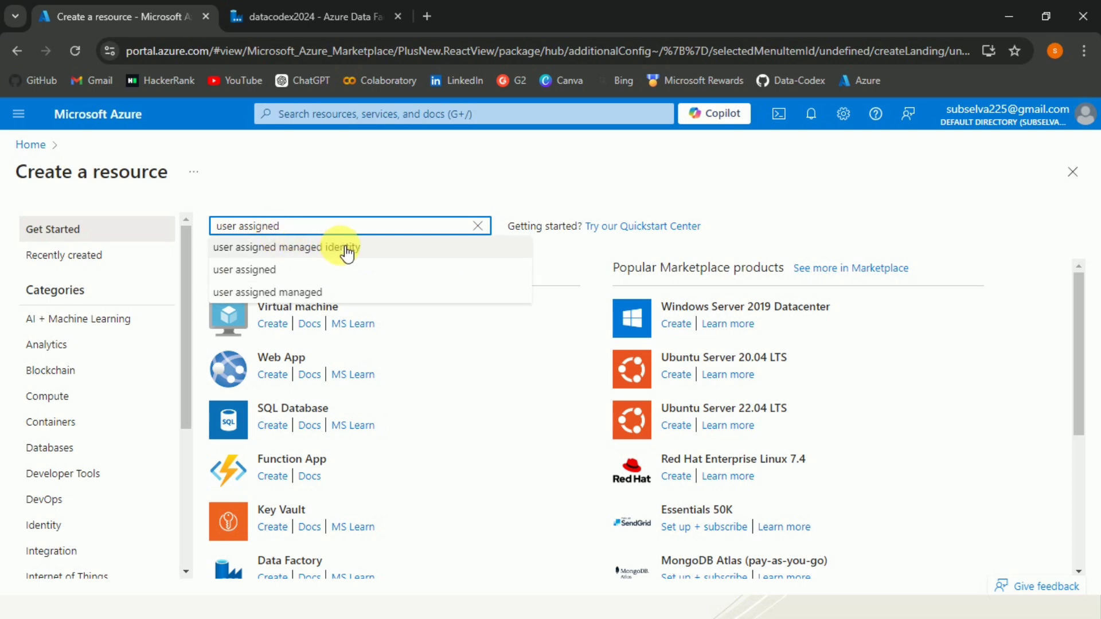
pyautogui.click(340, 248)
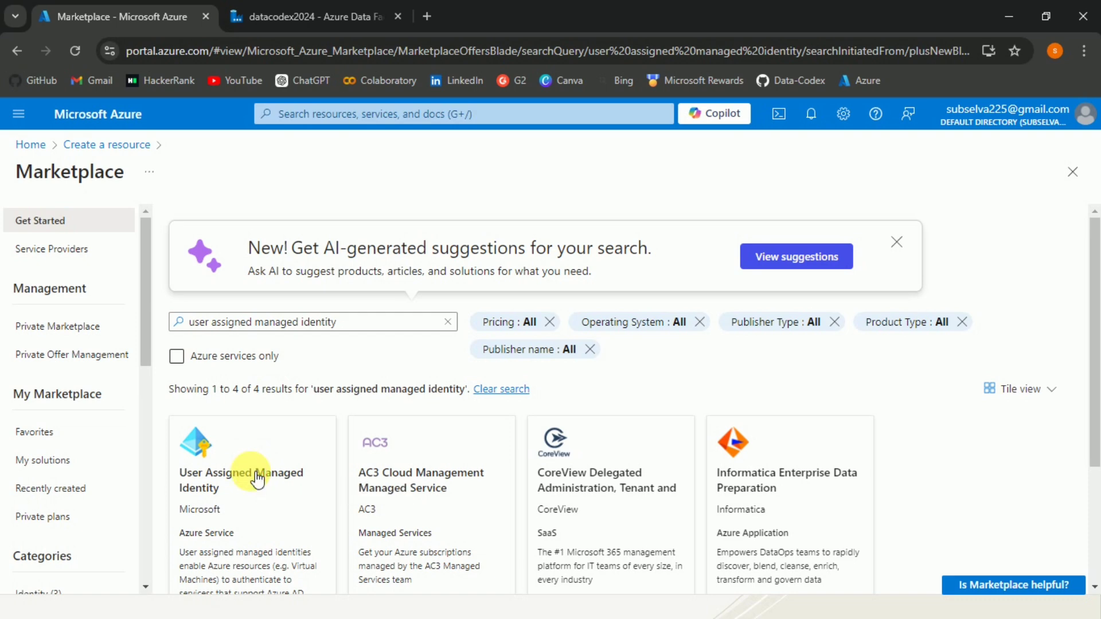
pyautogui.click(258, 479)
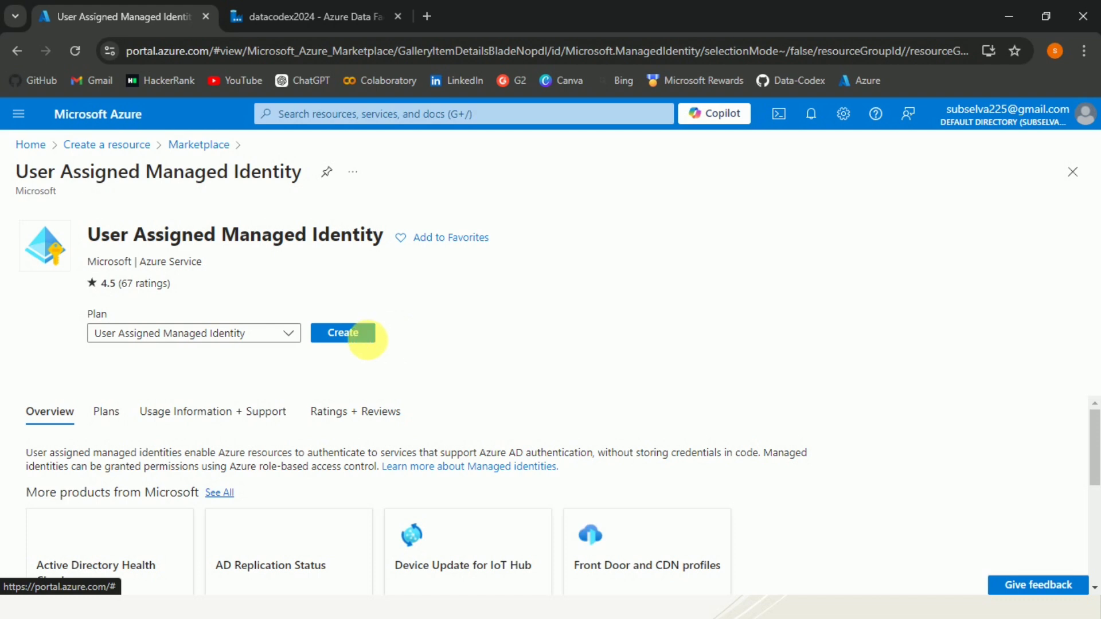
pyautogui.click(344, 342)
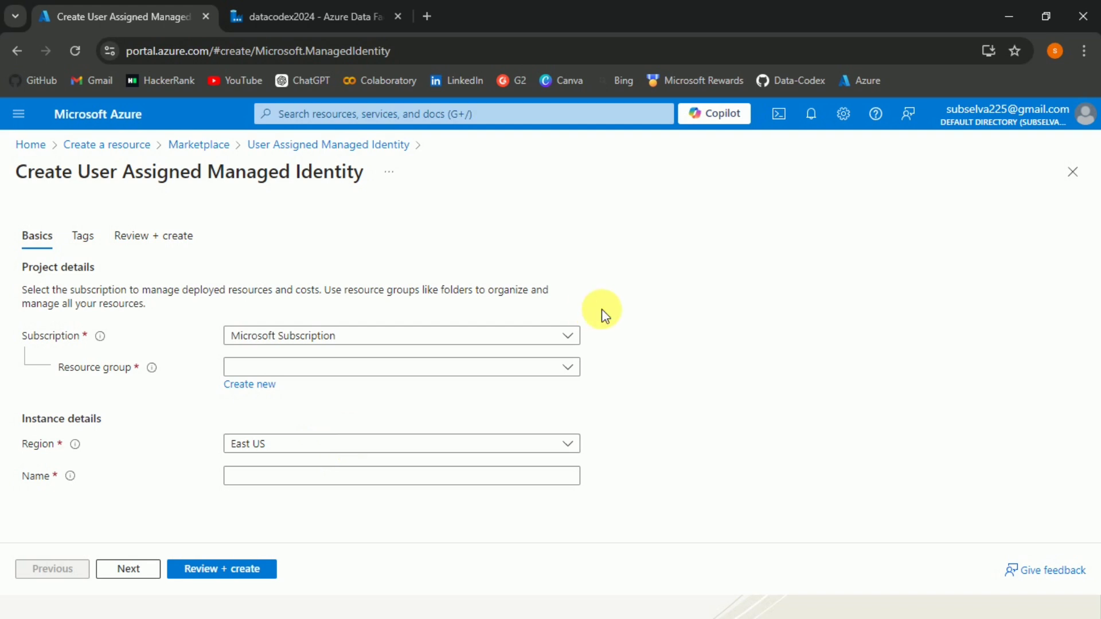
# Set the new identity's subscription to Microsoft Subscription, resource group to RG-AzureDataFactory and region to South India
pyautogui.click(573, 336)
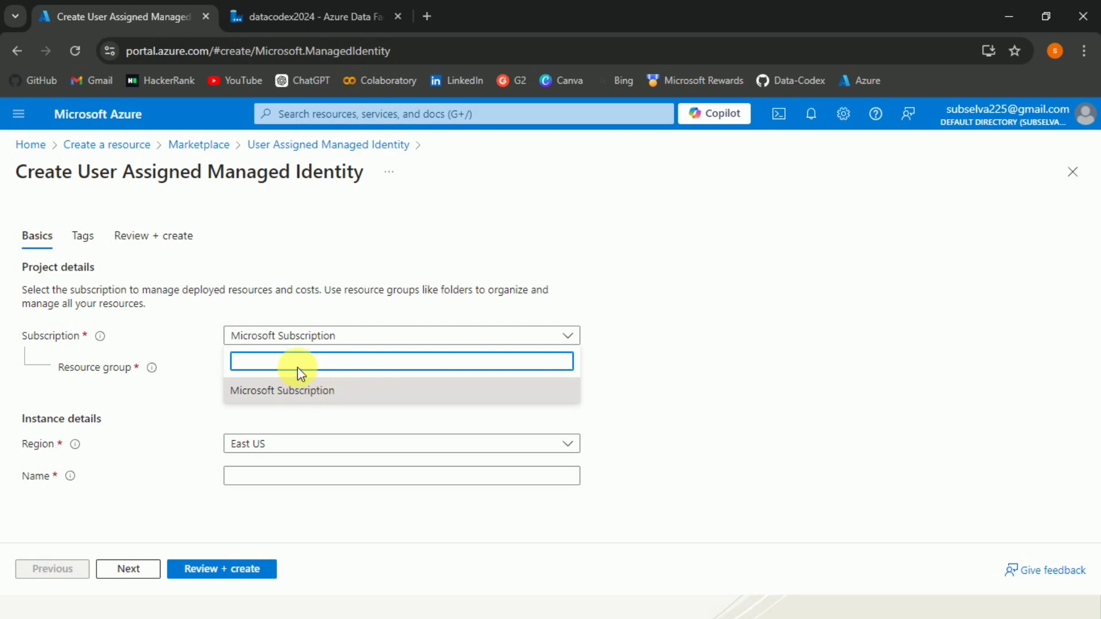
pyautogui.click(365, 396)
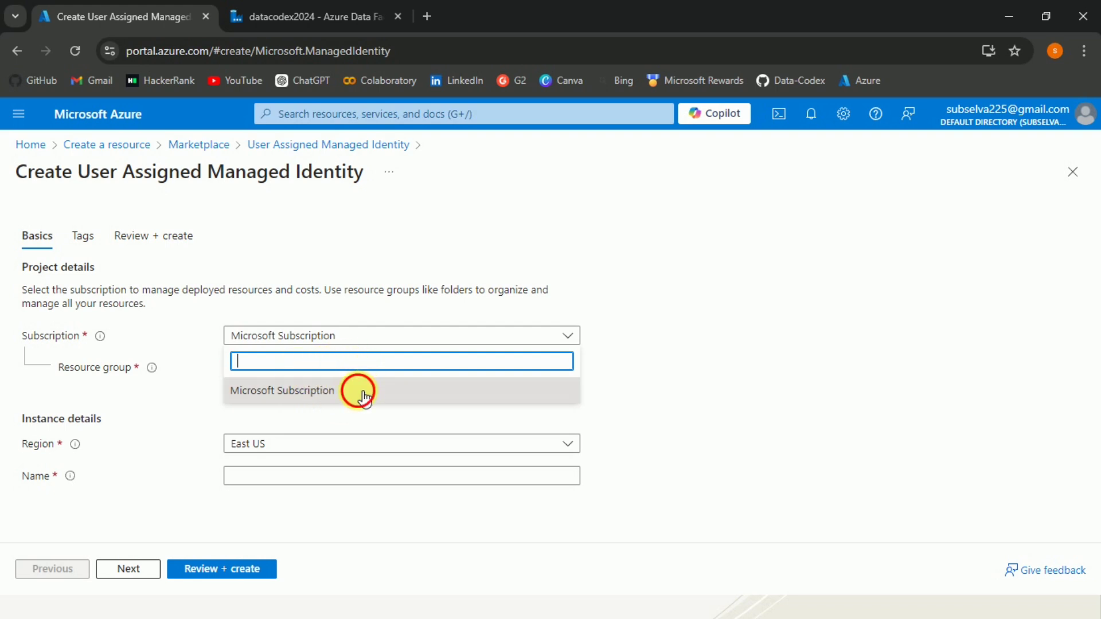
pyautogui.click(423, 378)
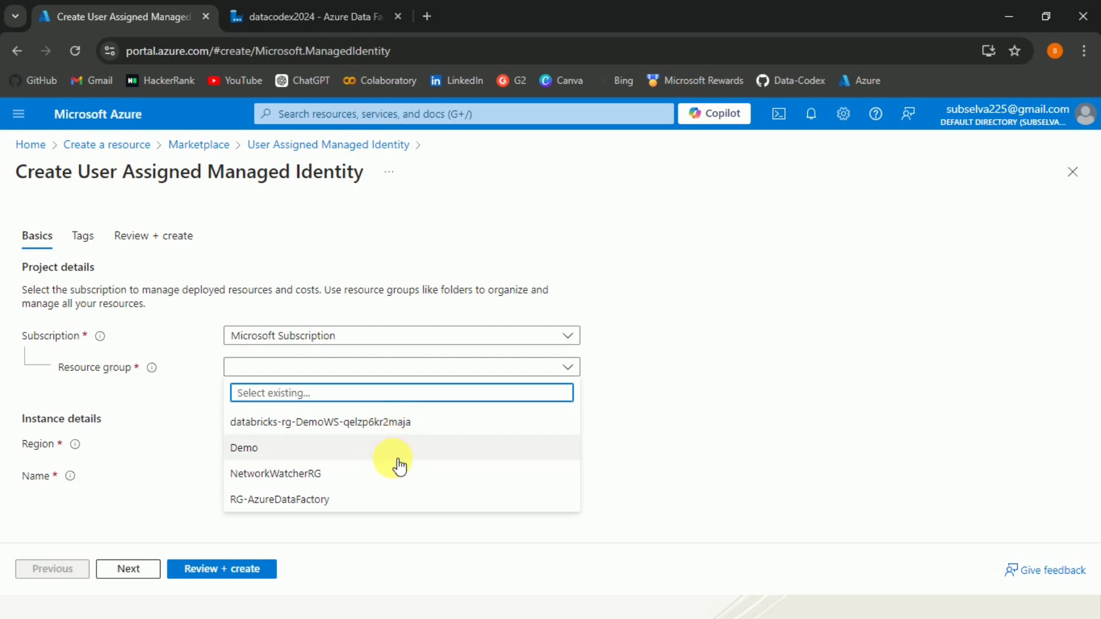
pyautogui.click(361, 502)
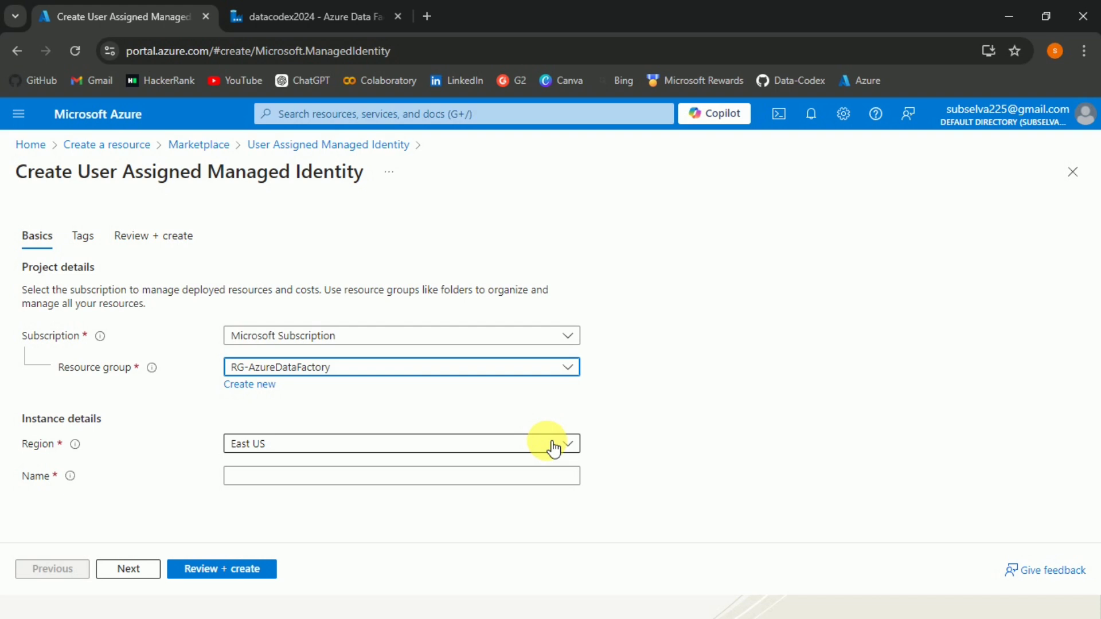
pyautogui.click(554, 449)
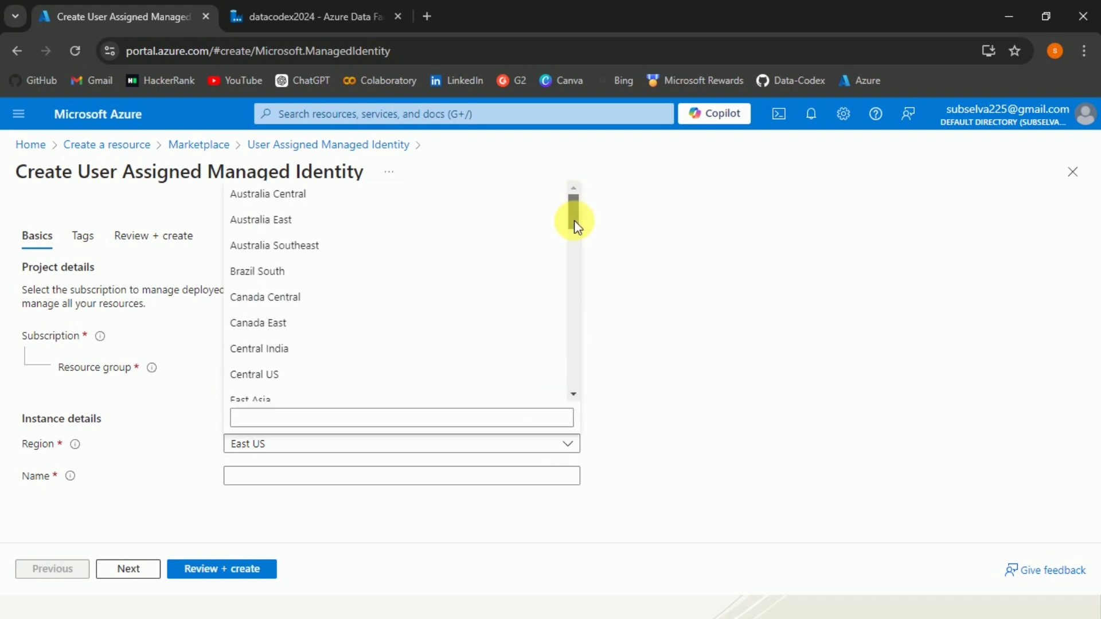
pyautogui.moveTo(573, 220); pyautogui.dragTo(575, 342)
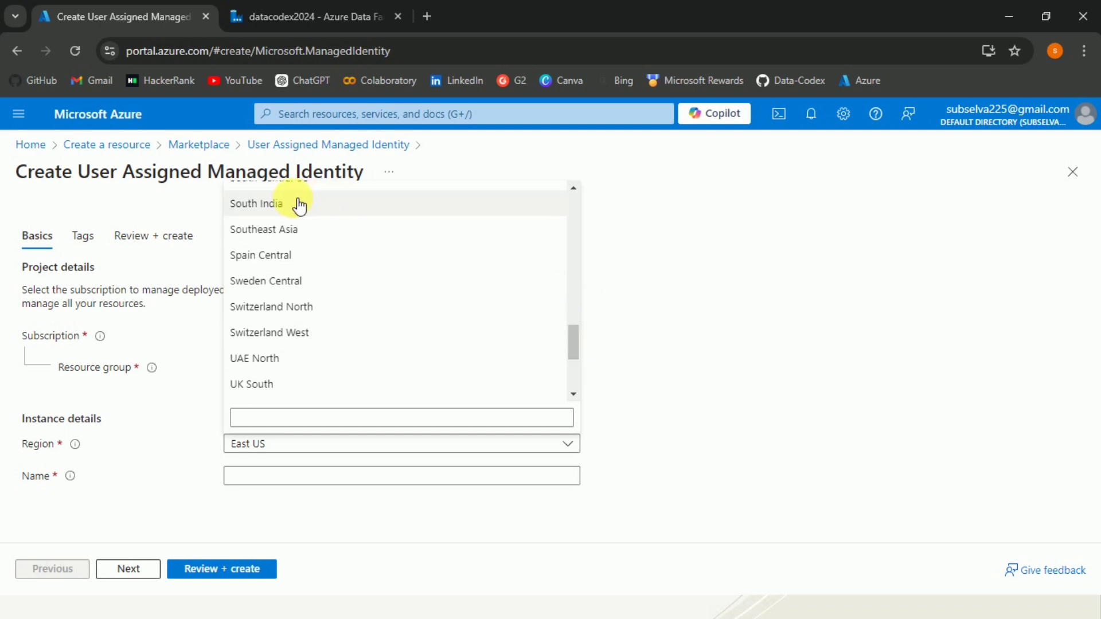
pyautogui.click(296, 205)
# Name the managed identity AzSQLUser, then review and create it
pyautogui.click(400, 484)
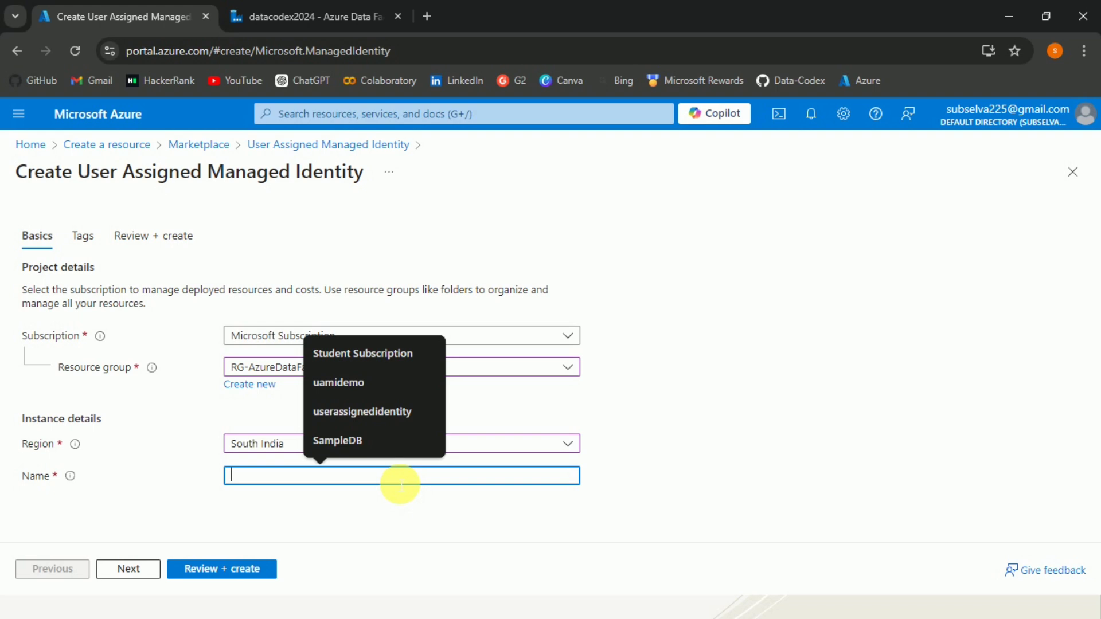
pyautogui.write('Az')
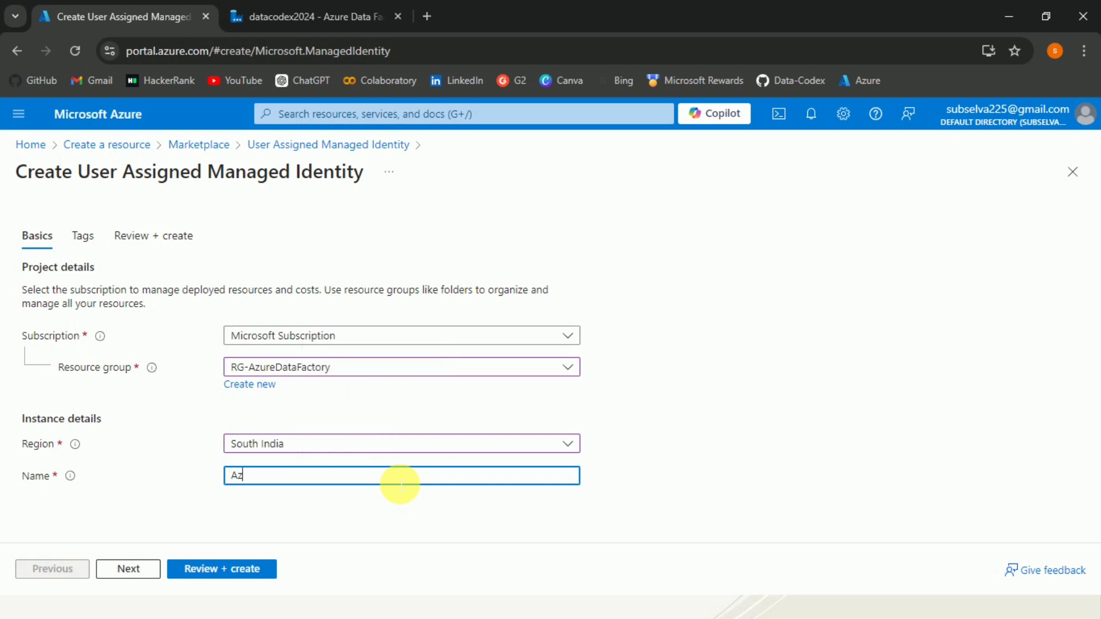
pyautogui.write('SQK')
pyautogui.write('User')
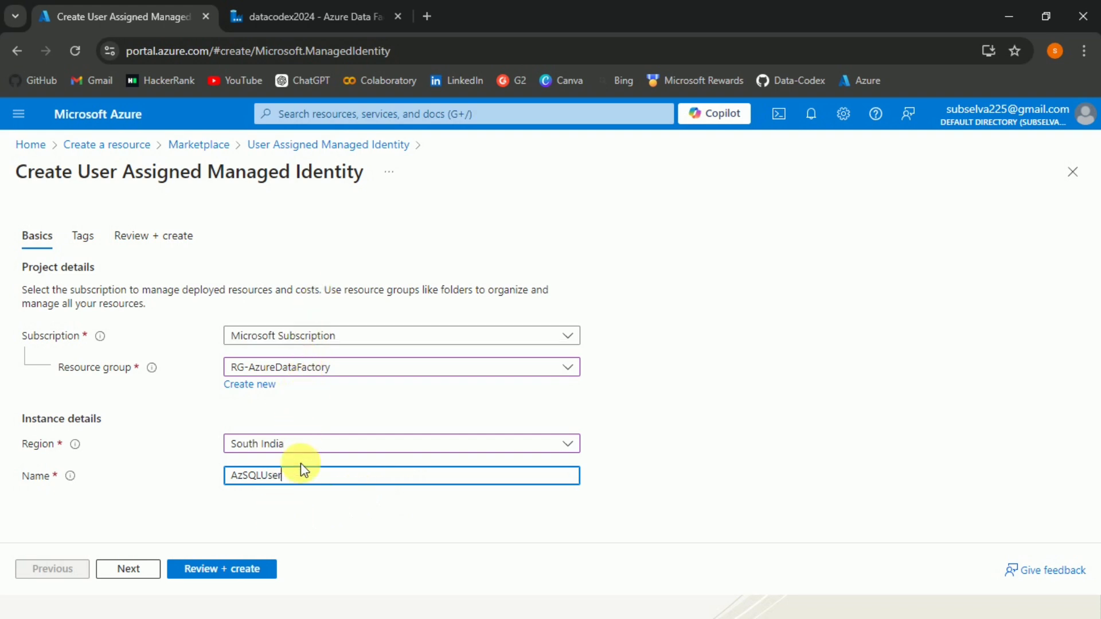
pyautogui.click(240, 574)
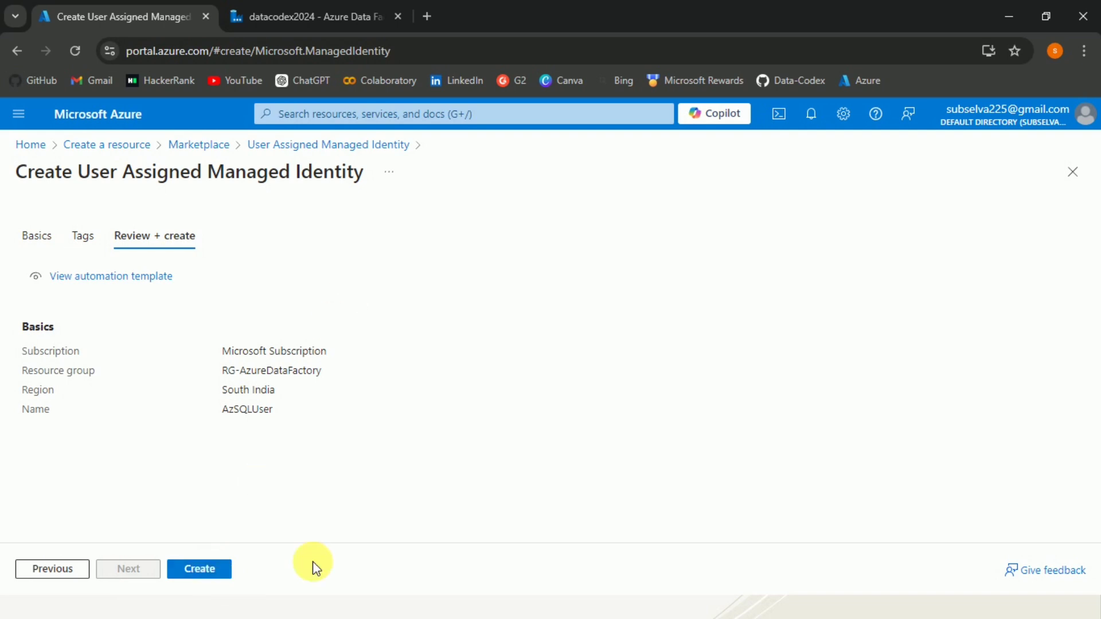
pyautogui.click(222, 566)
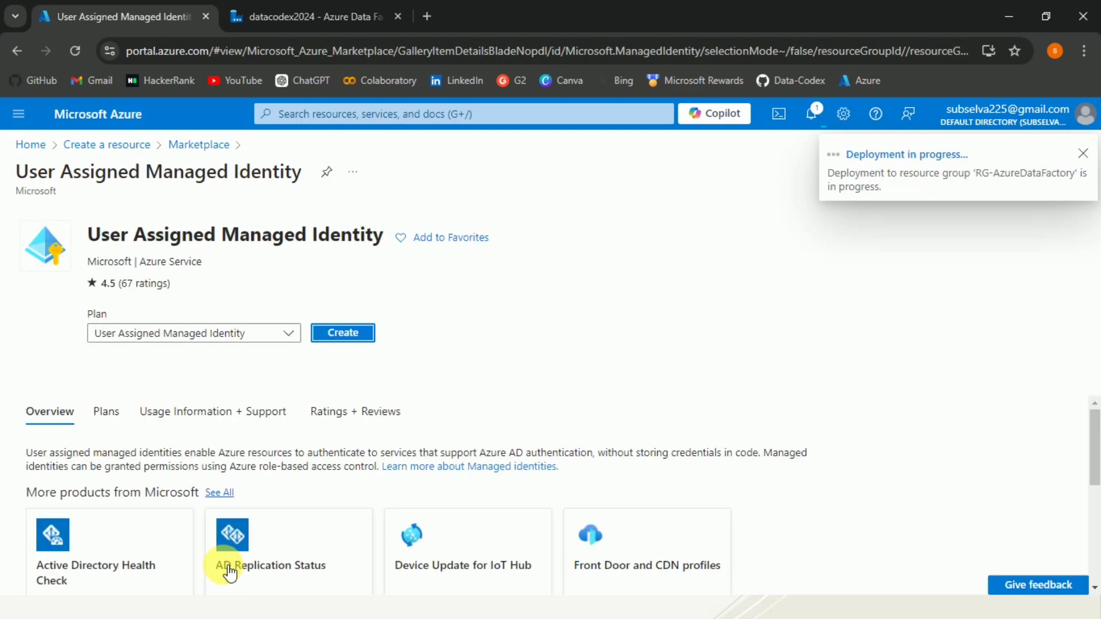
pyautogui.click(228, 569)
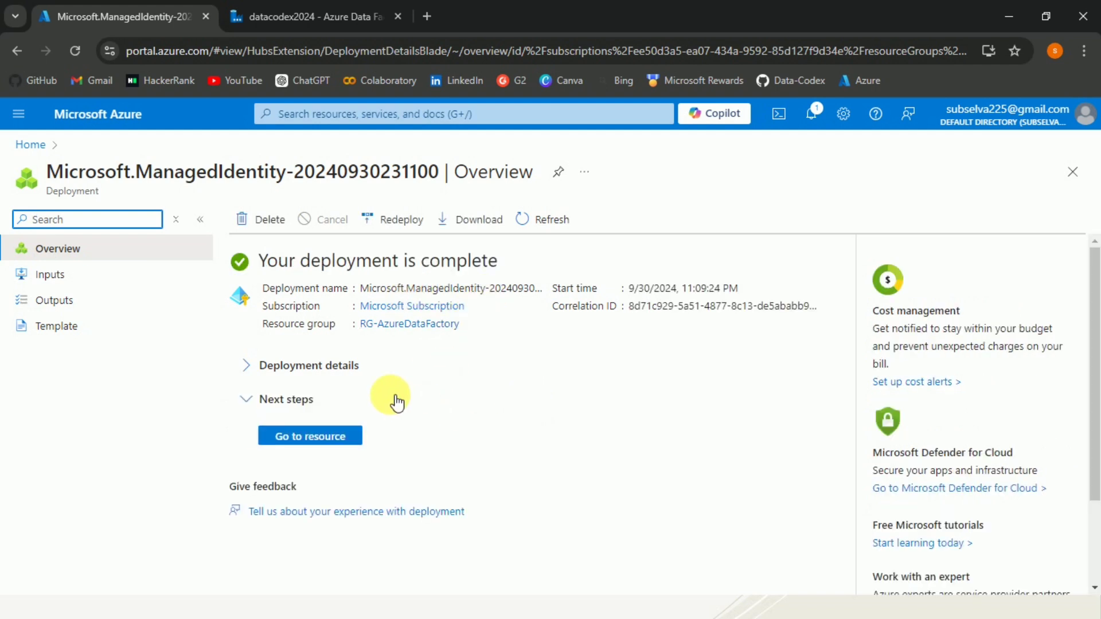
# Go to the portal home and open the user assigned managed identities of the datacodex2024 data factory
pyautogui.click(112, 127)
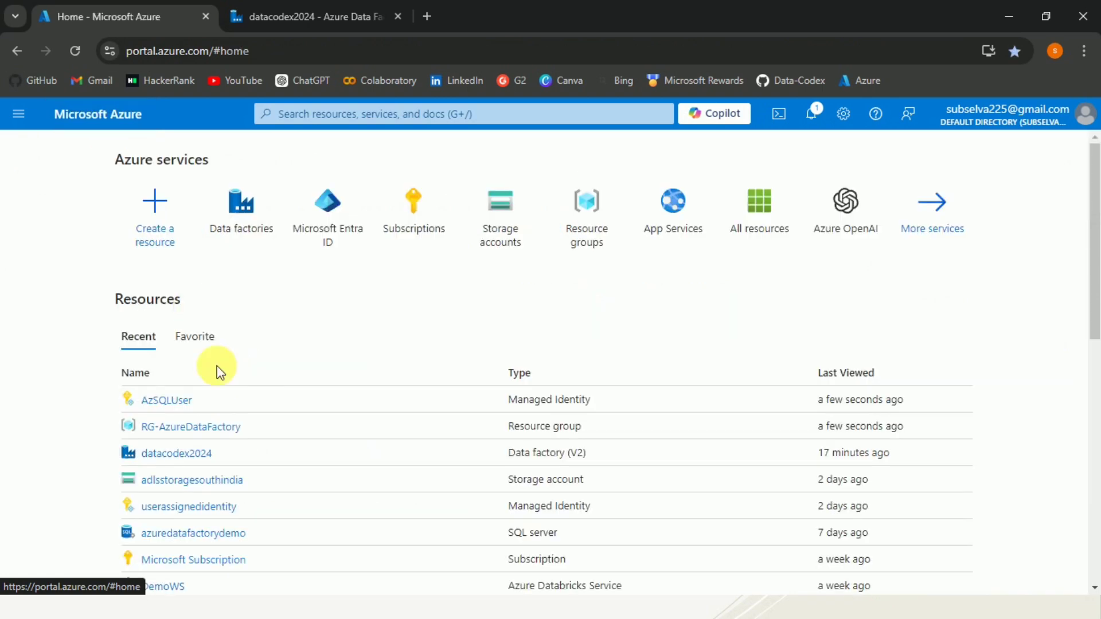
pyautogui.click(165, 460)
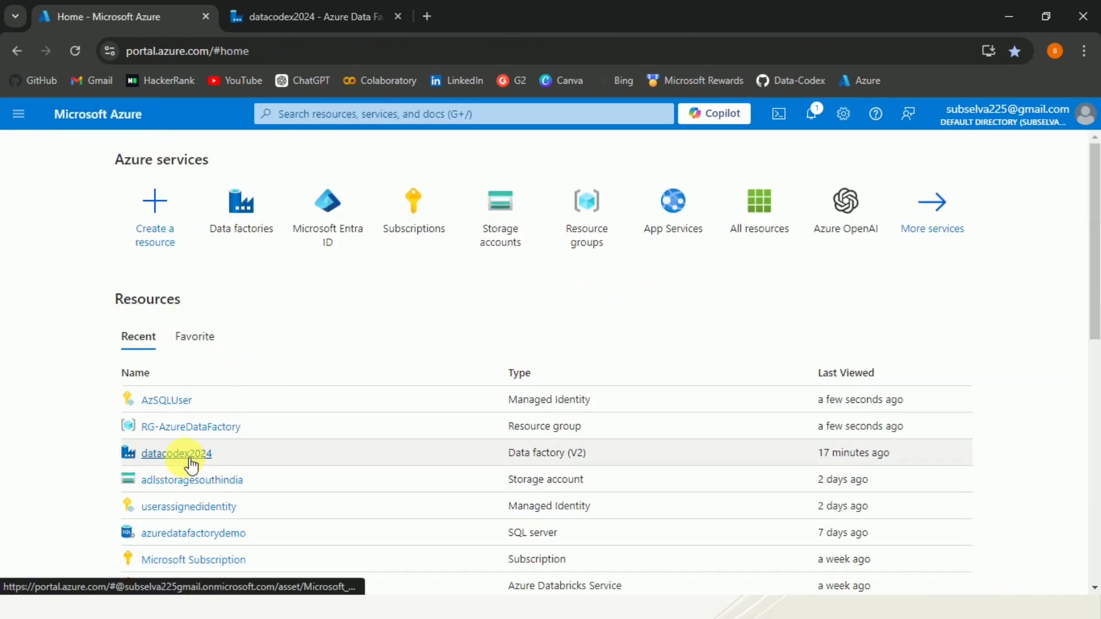
pyautogui.moveTo(184, 461)
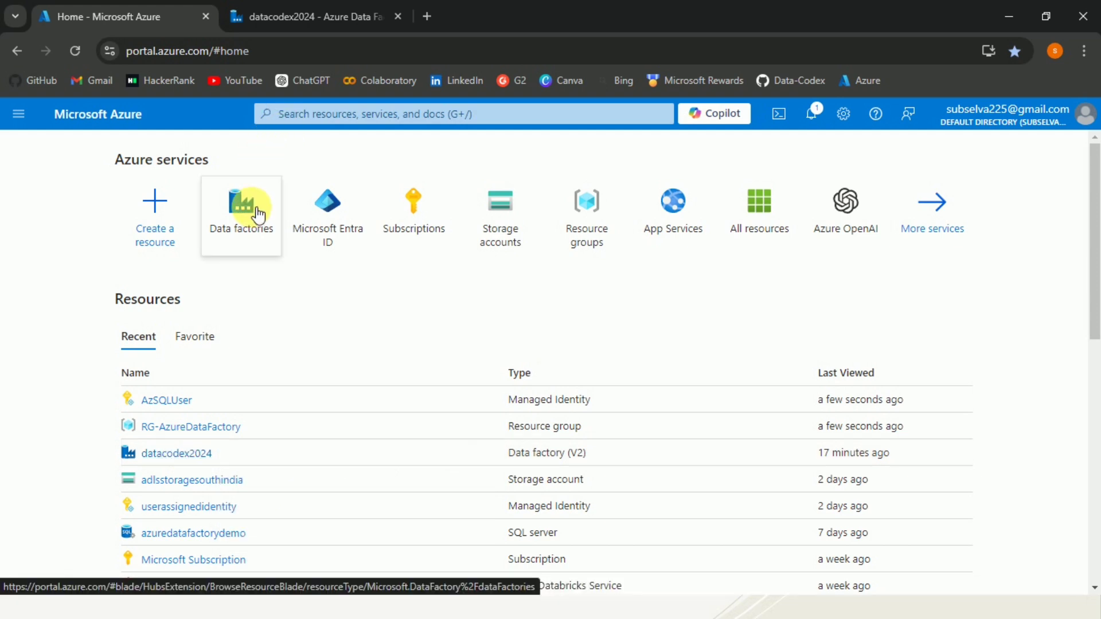
pyautogui.click(181, 462)
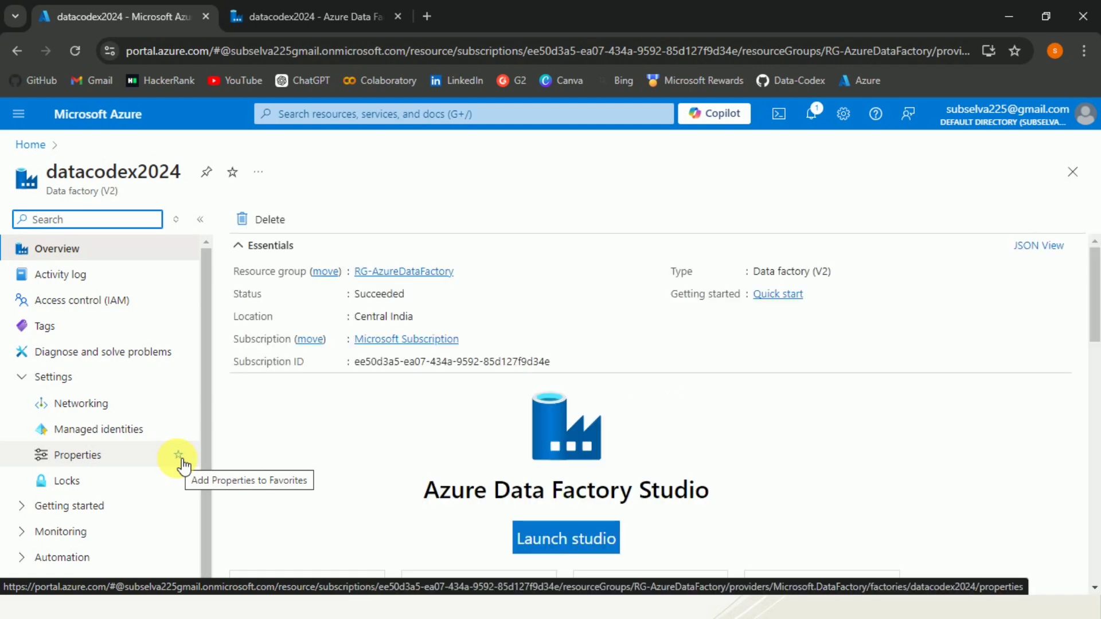
pyautogui.click(104, 436)
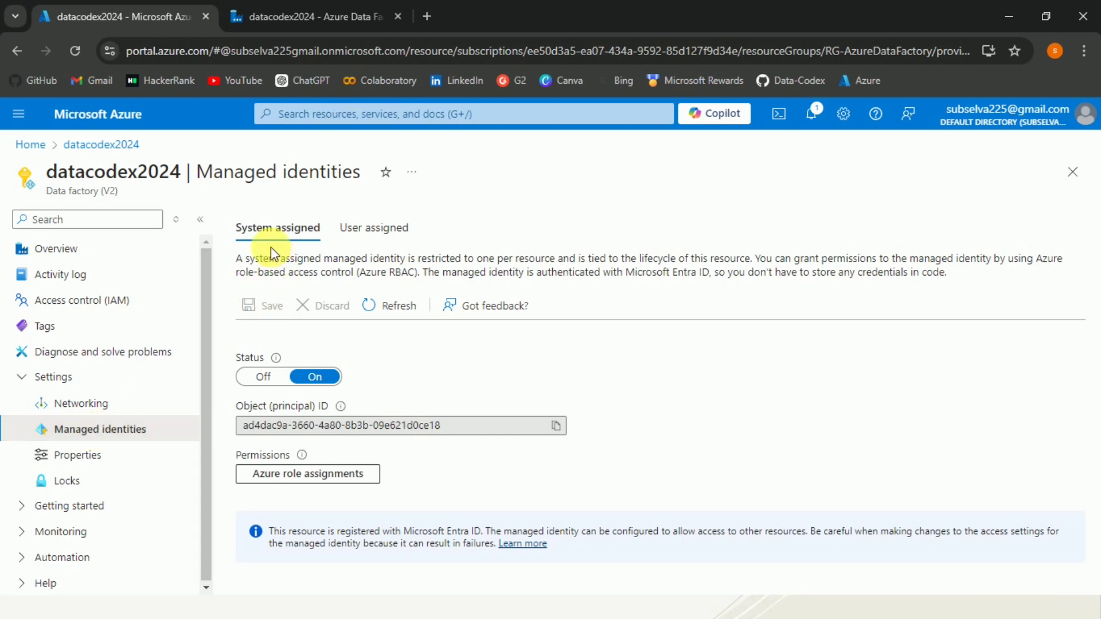
pyautogui.click(372, 244)
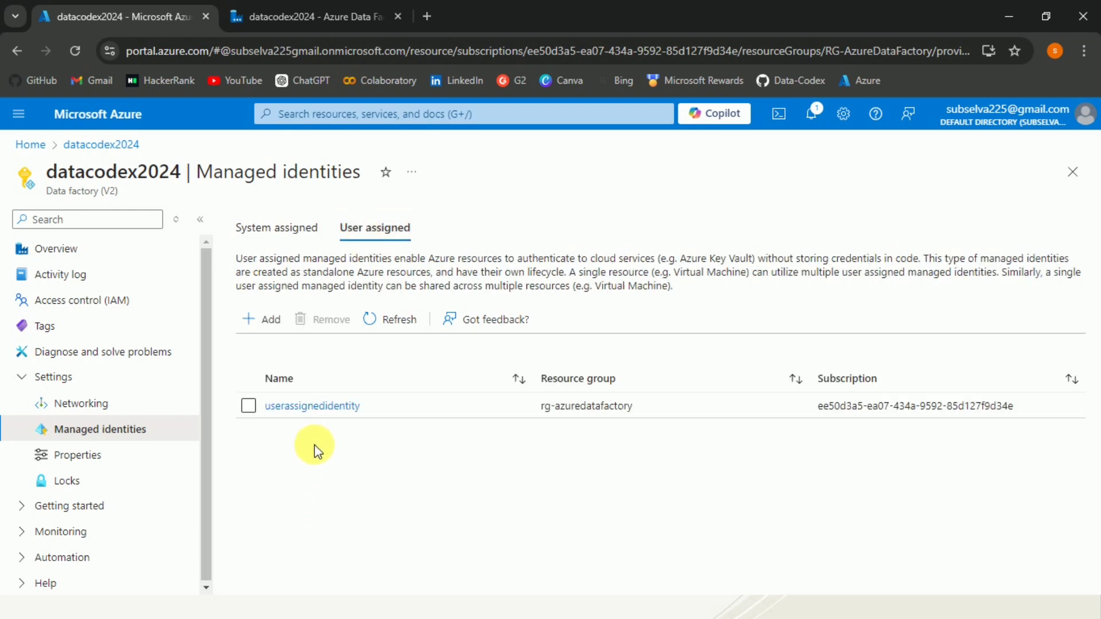
# Add the AzSQLUser identity from Microsoft Subscription to the data factory and return to the portal home
pyautogui.click(265, 319)
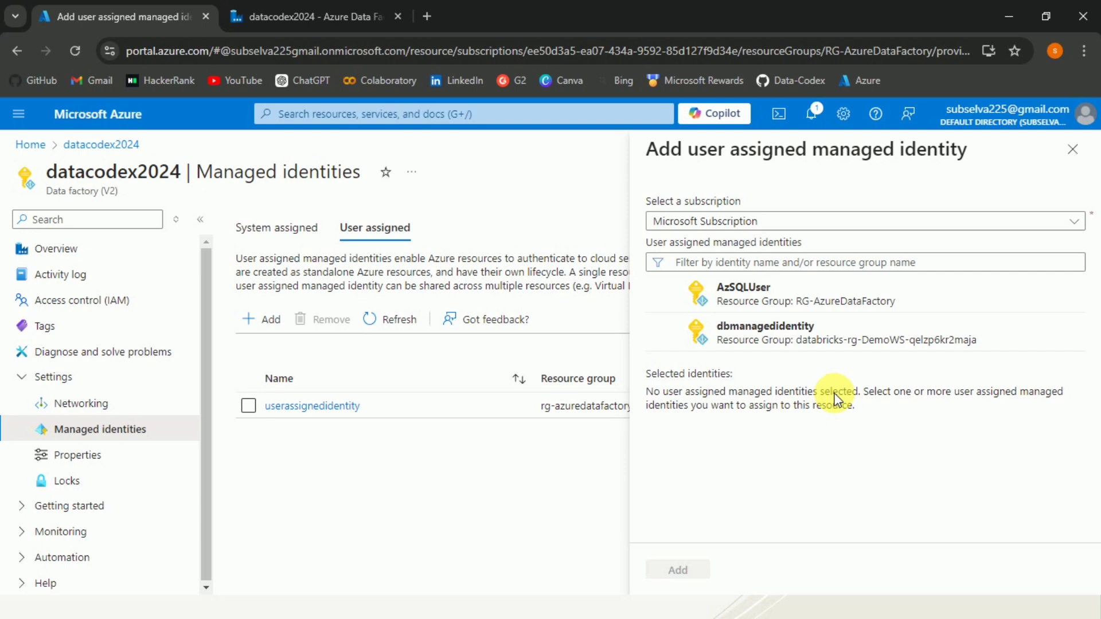
pyautogui.click(826, 228)
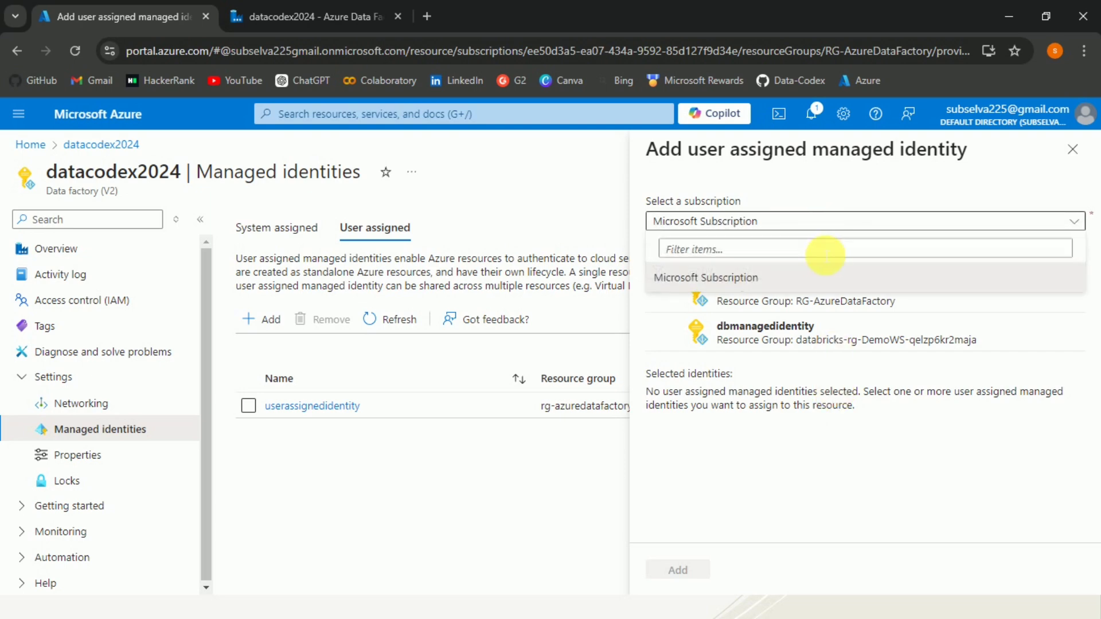
pyautogui.click(851, 186)
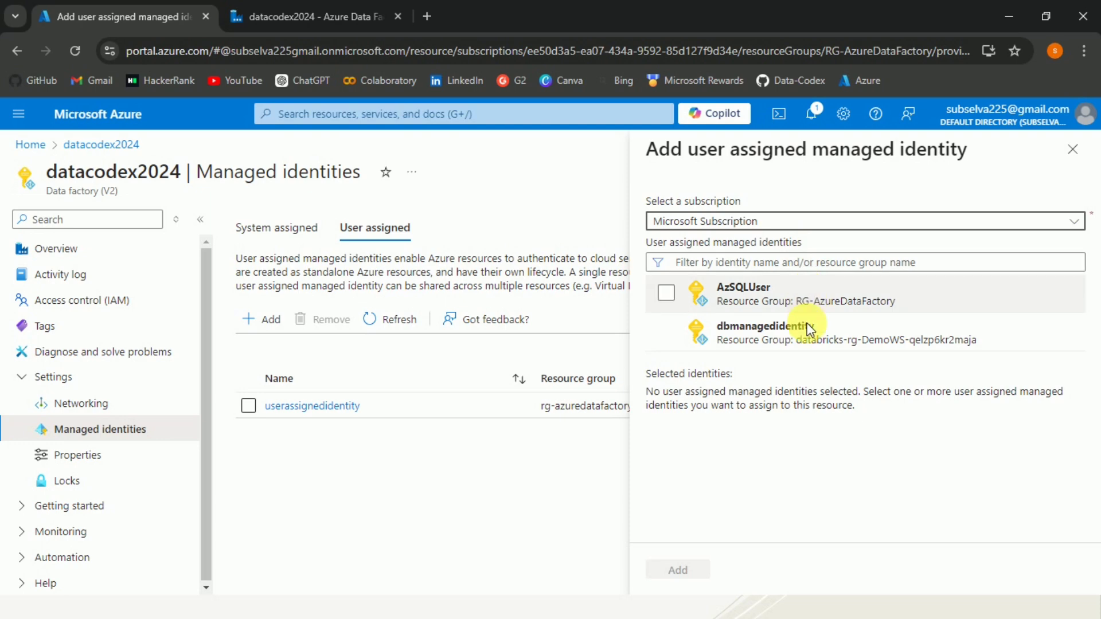
pyautogui.click(785, 268)
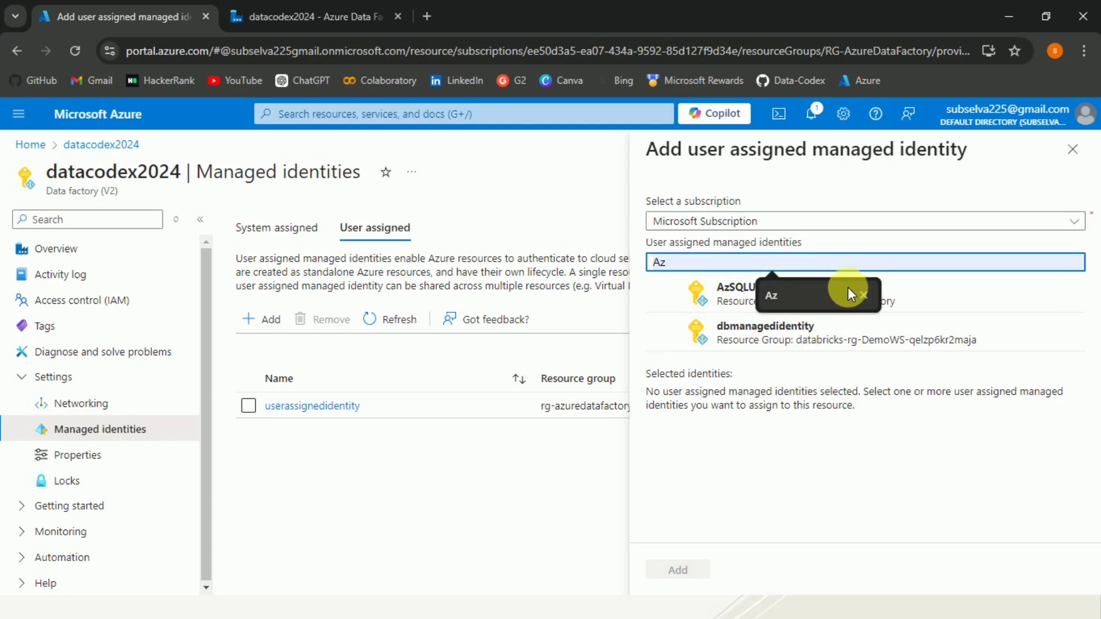
pyautogui.click(666, 293)
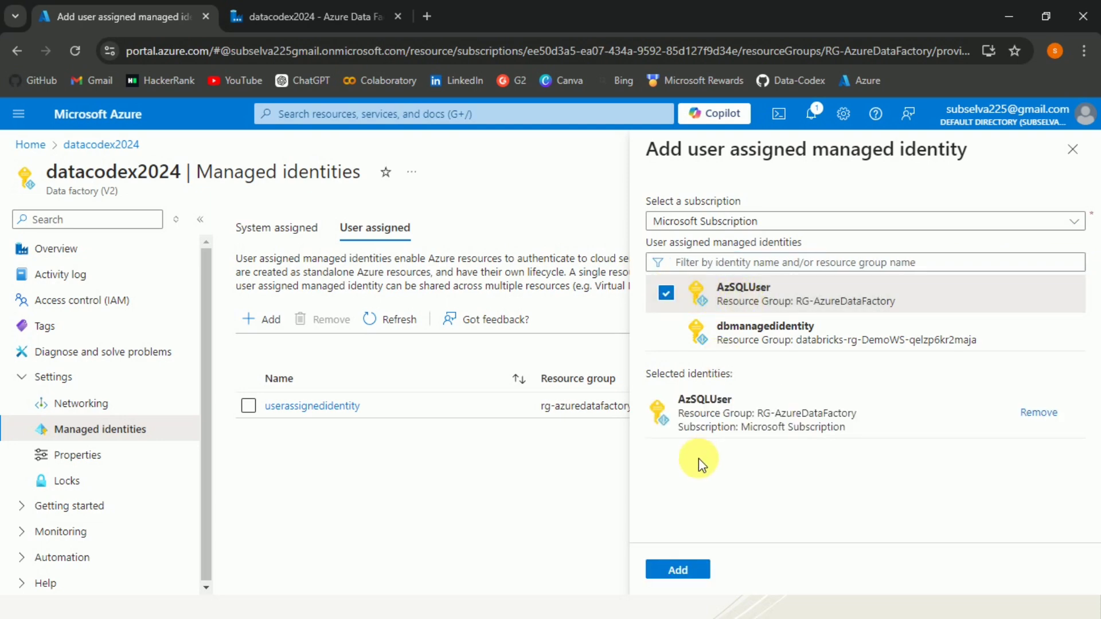
pyautogui.click(678, 570)
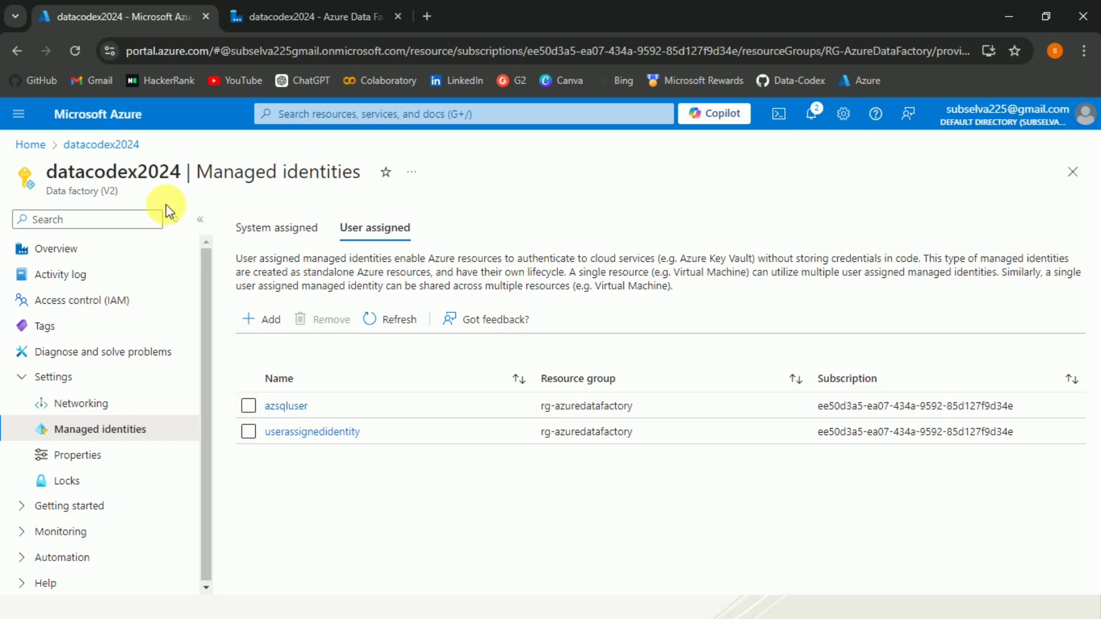
pyautogui.click(106, 122)
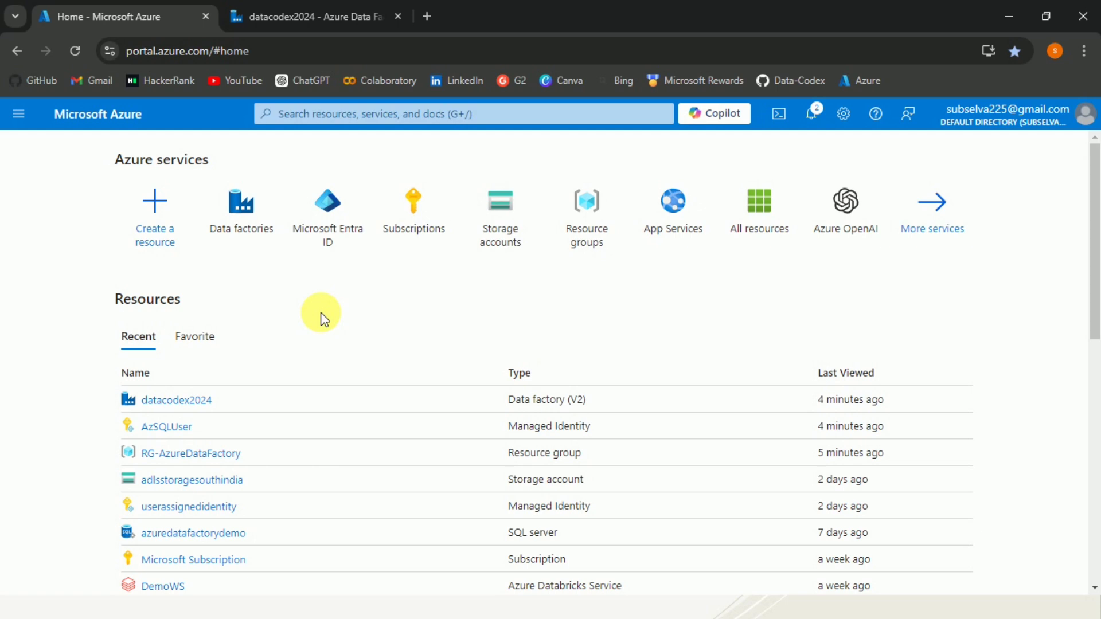
# Switch to SQL Server Management Studio and run CREATE USER AzSQLUser FROM EXTERNAL PROVIDER in the SampleDB query
pyautogui.hotkey('alt', 'Tab')
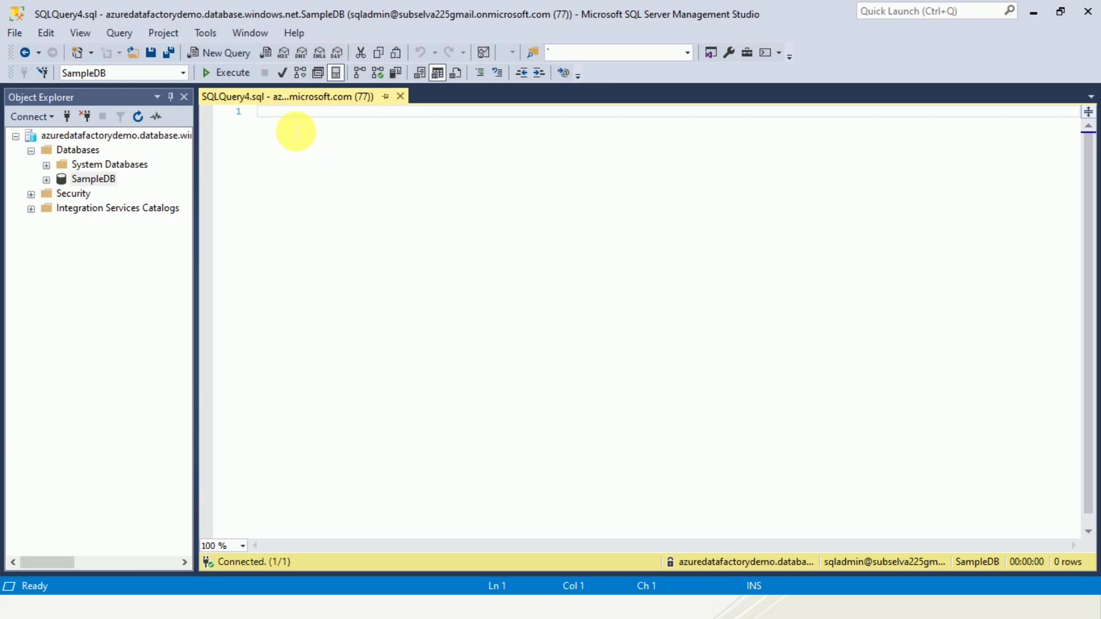
pyautogui.press('Return')
pyautogui.press('Return')
pyautogui.press('Return')
pyautogui.press('Return')
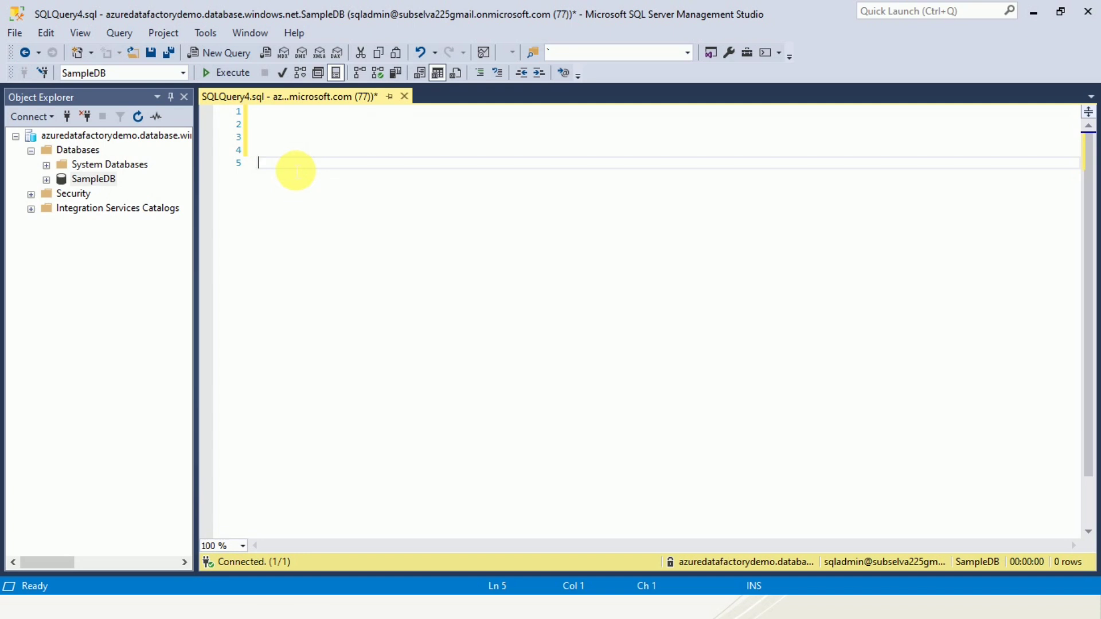
pyautogui.write('CREATE USER AzSQ')
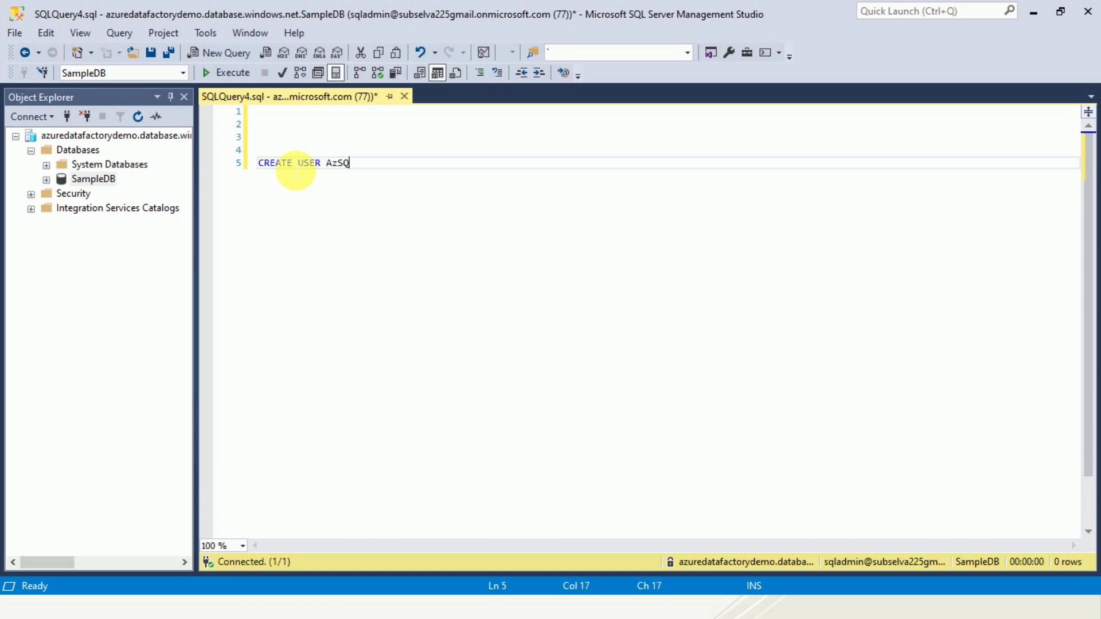
pyautogui.write('LUser FROM ')
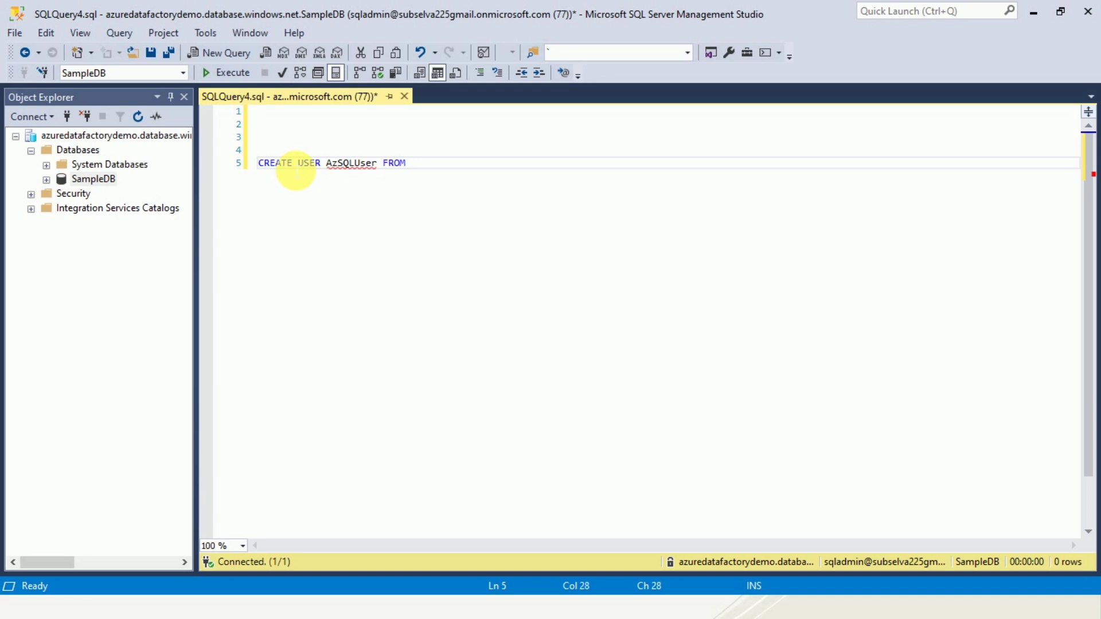
pyautogui.write('EXTERNAL PROVIDER')
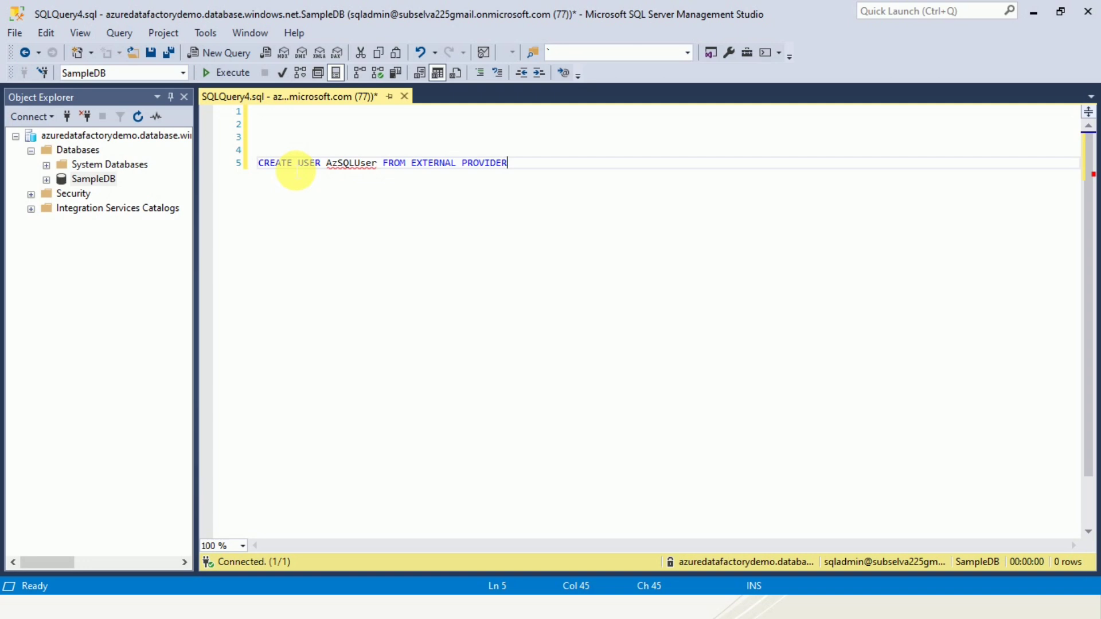
pyautogui.press('F5')
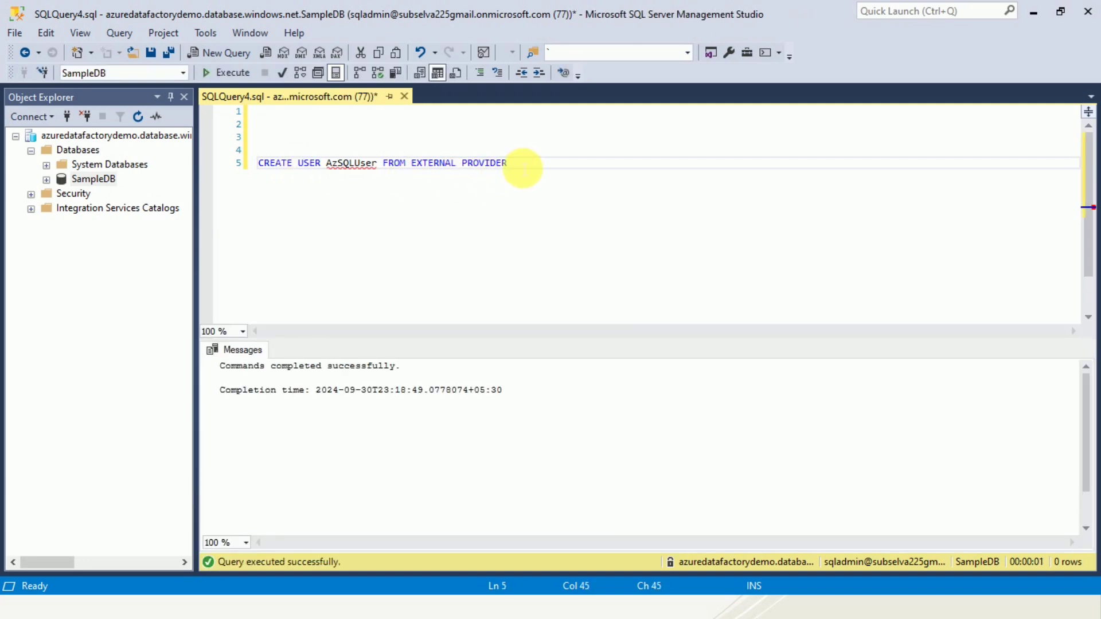
# Below the CREATE USER statement, begin an EXEC sp_addrolemember statement with 'db_datareader' as the role
pyautogui.press('Return')
pyautogui.press('Return')
pyautogui.press('Return')
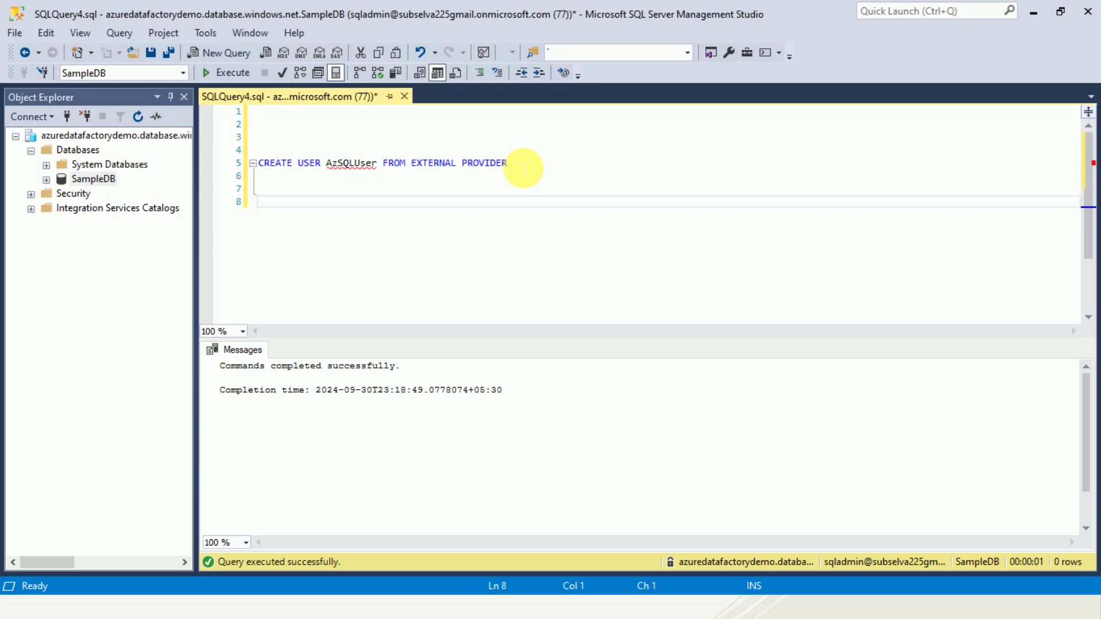
pyautogui.write('EXEC sp')
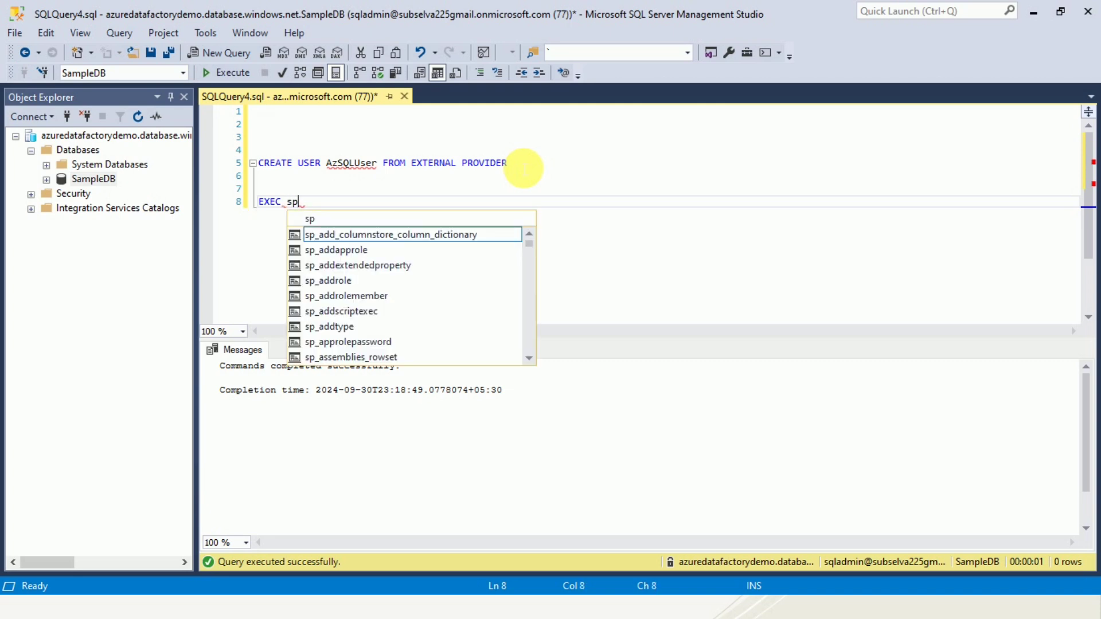
pyautogui.write('_a')
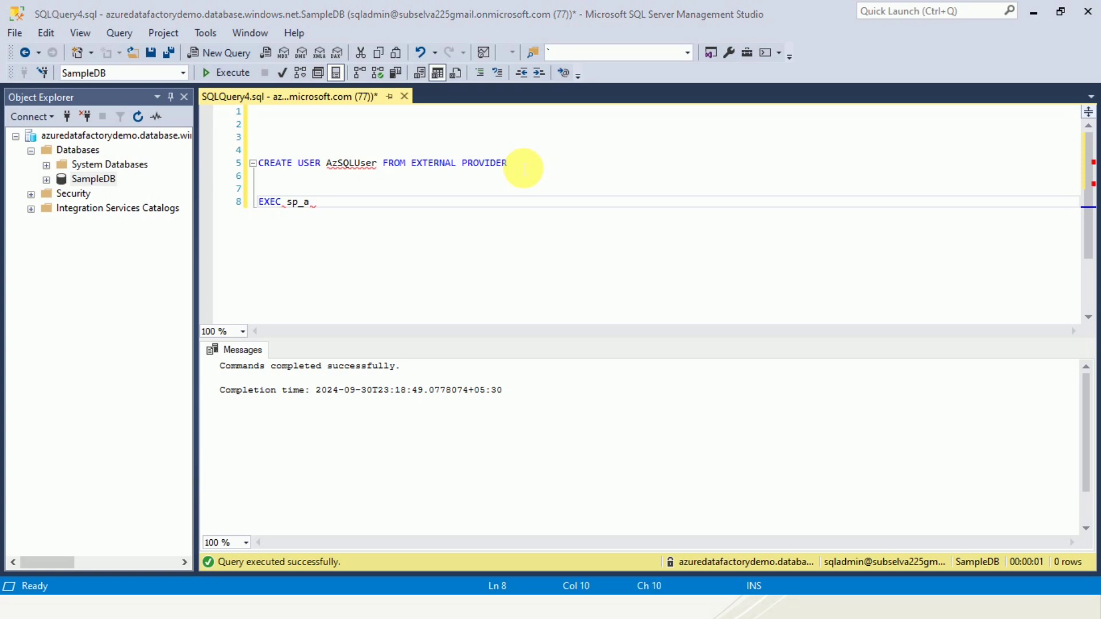
pyautogui.write('ddrol')
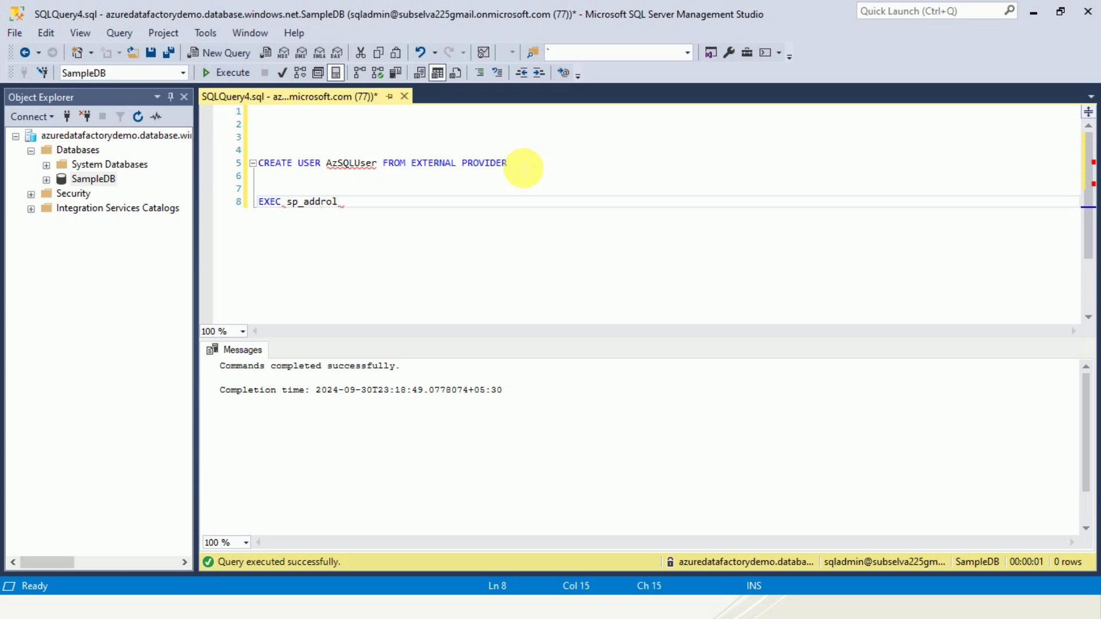
pyautogui.hotkey('ctrl', 'space')
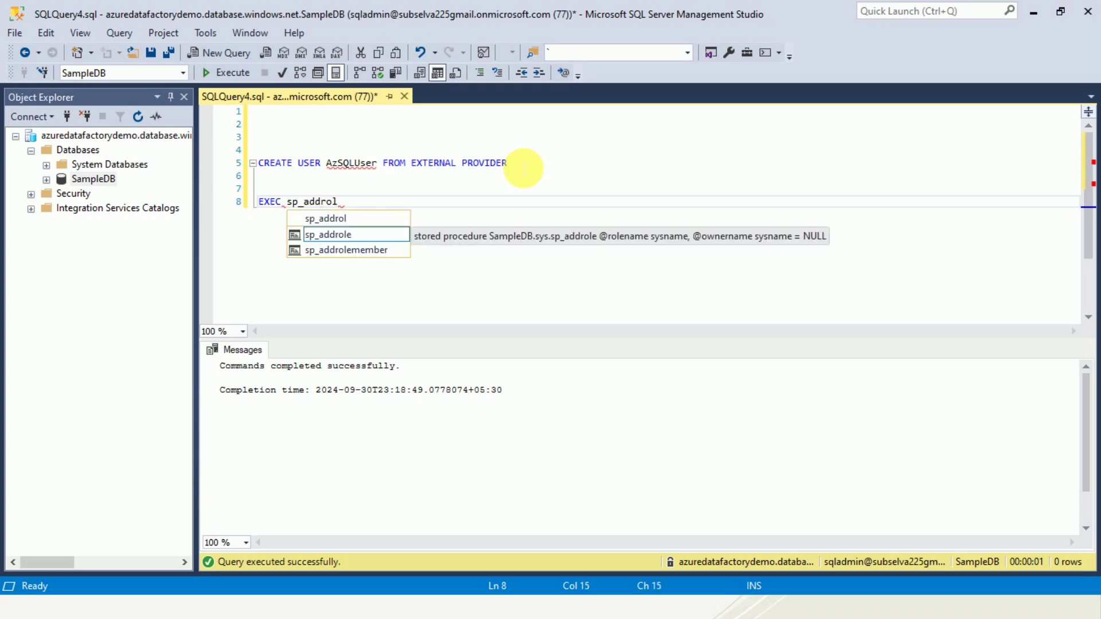
pyautogui.press('Down')
pyautogui.press('Tab')
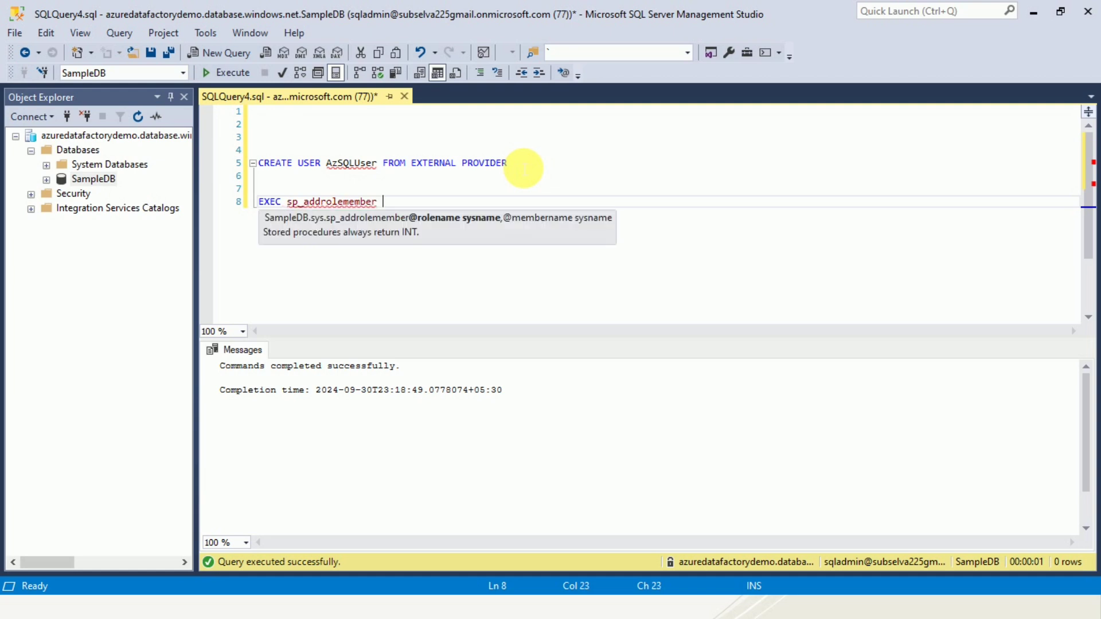
pyautogui.write("'db_datareader',")
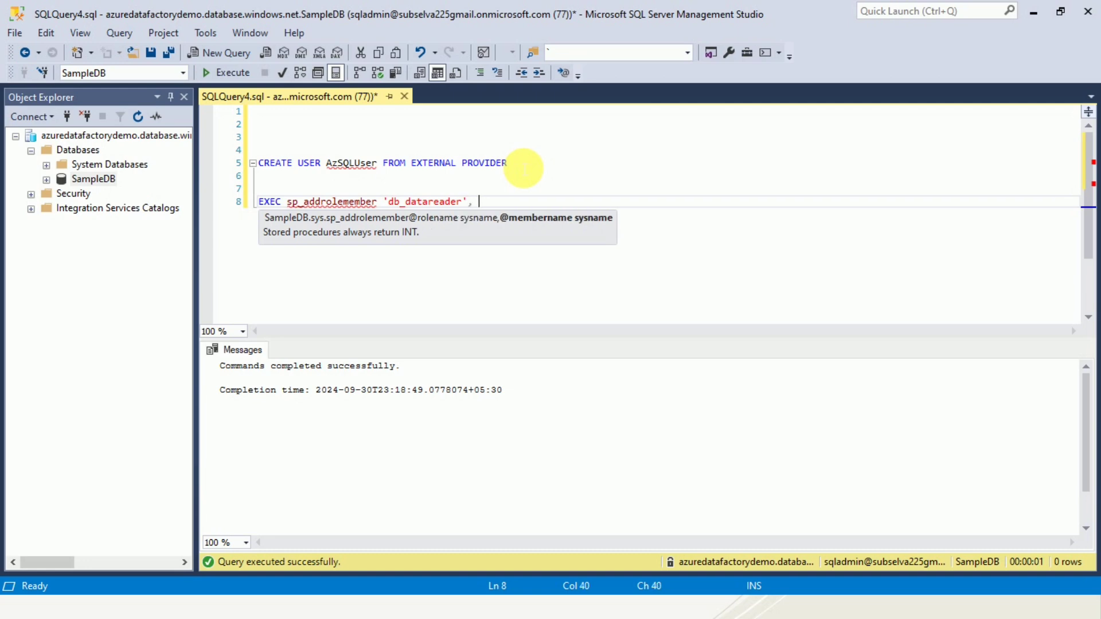
# Copy AzSQLUser into the sp_addrolemember statement as the member name and run only that statement
pyautogui.click(369, 167)
pyautogui.doubleClick(367, 165)
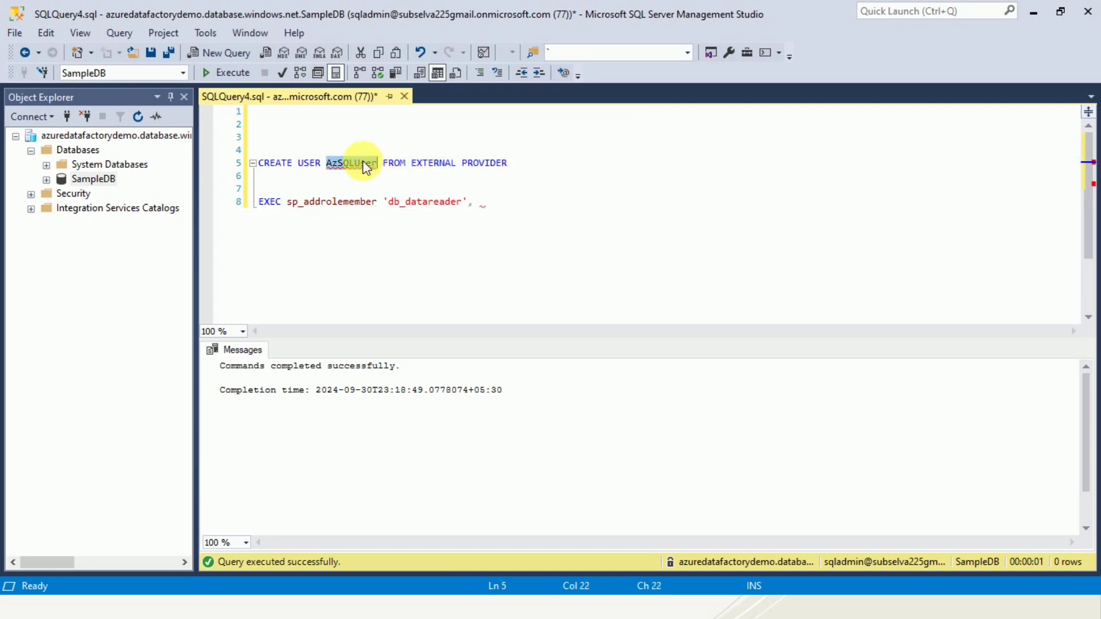
pyautogui.hotkey('ctrl', 'c')
pyautogui.click(491, 203)
pyautogui.hotkey('ctrl', 'v')
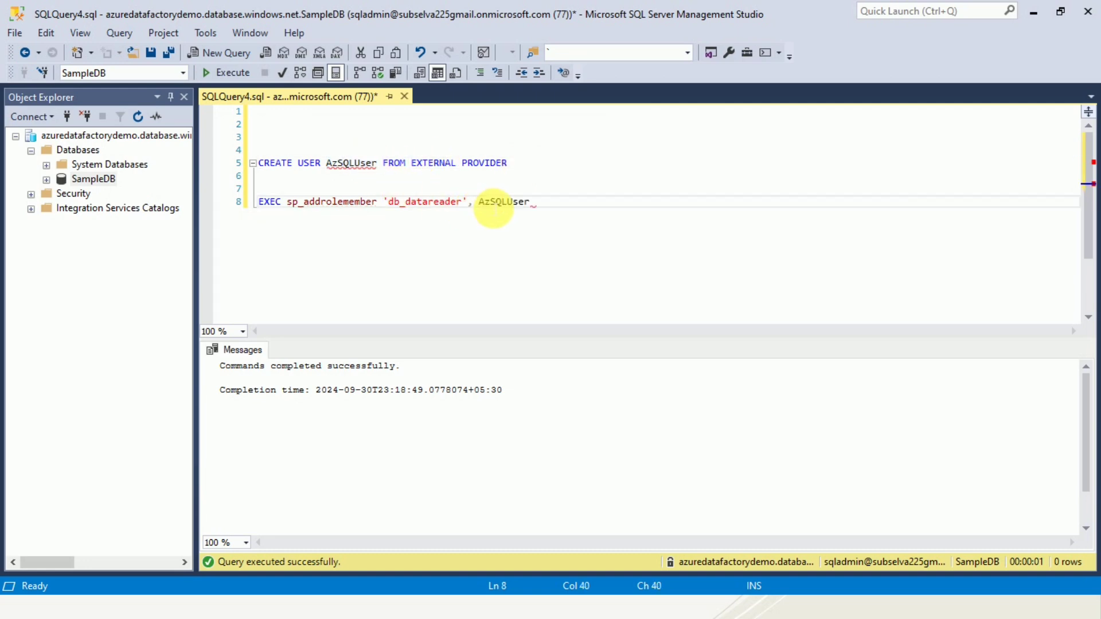
pyautogui.tripleClick(552, 208)
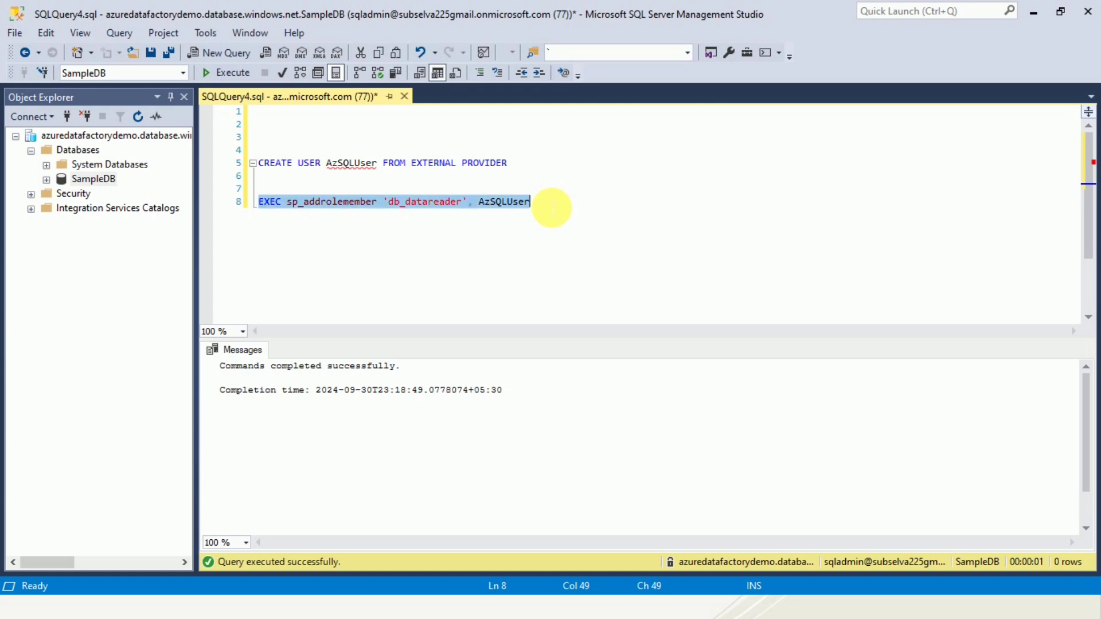
pyautogui.press('F5')
# Change the role in the sp_addrolemember statement to 'db_datawriter' and run only that statement
pyautogui.click(461, 200)
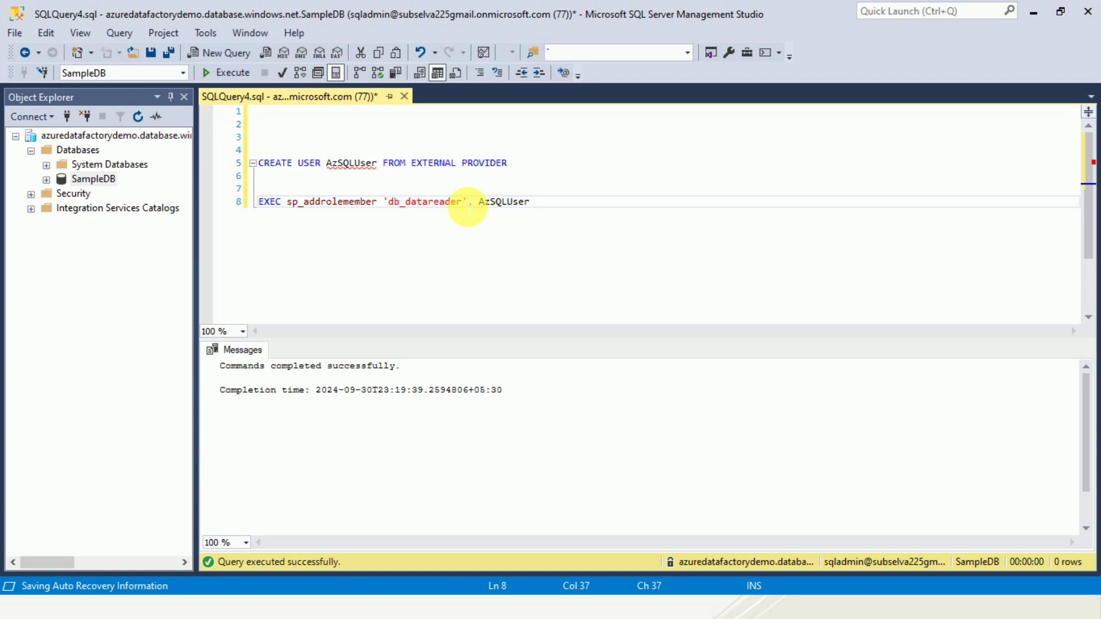
pyautogui.doubleClick(503, 202)
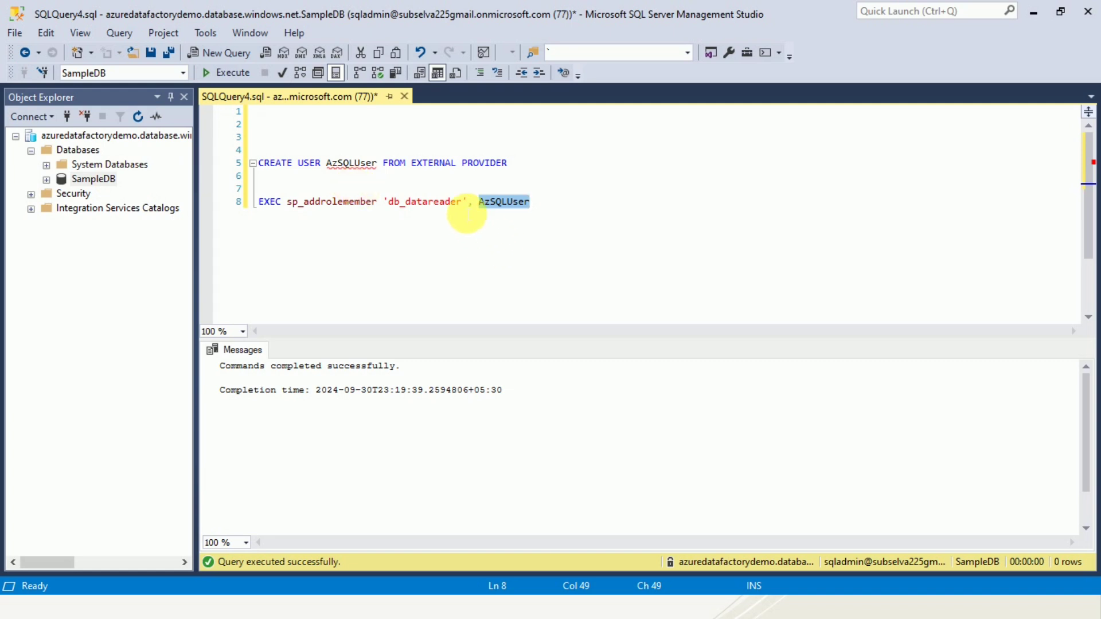
pyautogui.moveTo(462, 204); pyautogui.dragTo(428, 203)
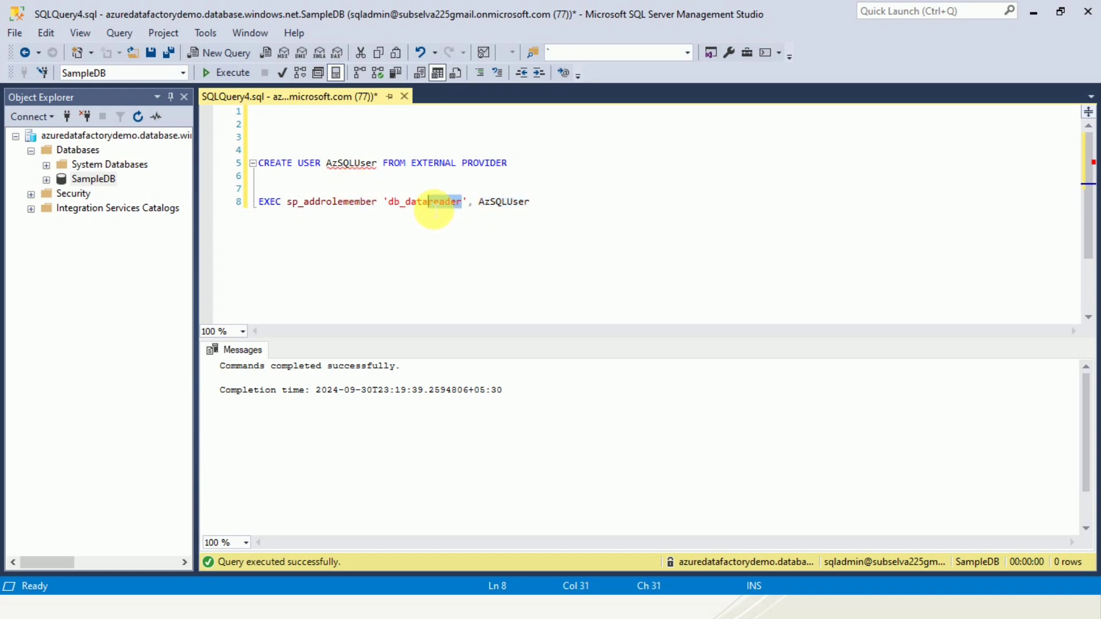
pyautogui.write('wr')
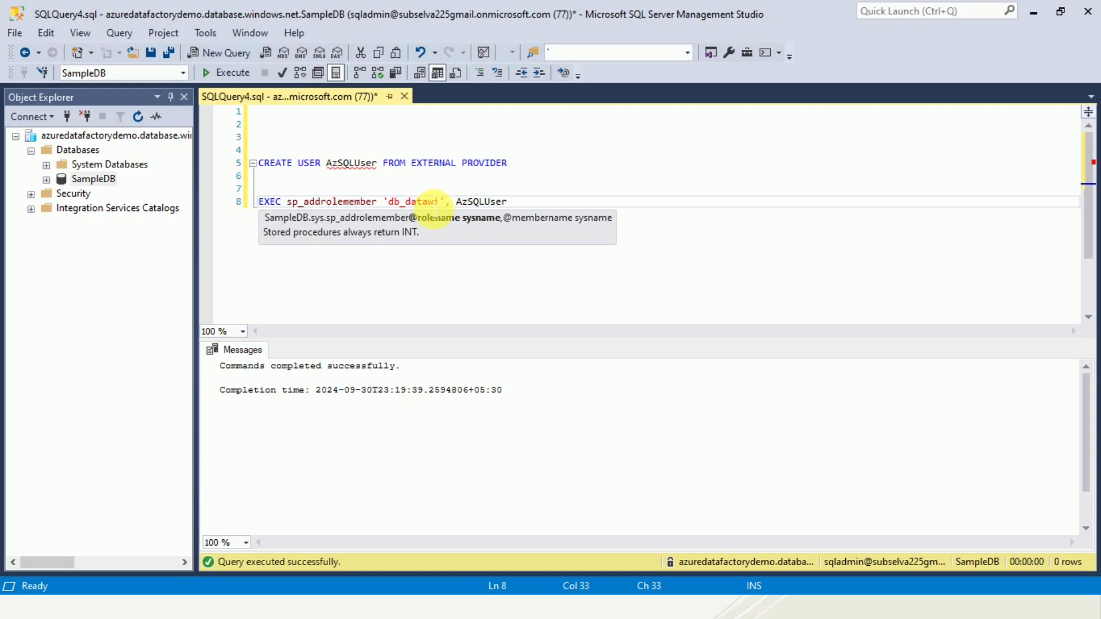
pyautogui.press('BackSpace')
pyautogui.write('riter')
pyautogui.press('End')
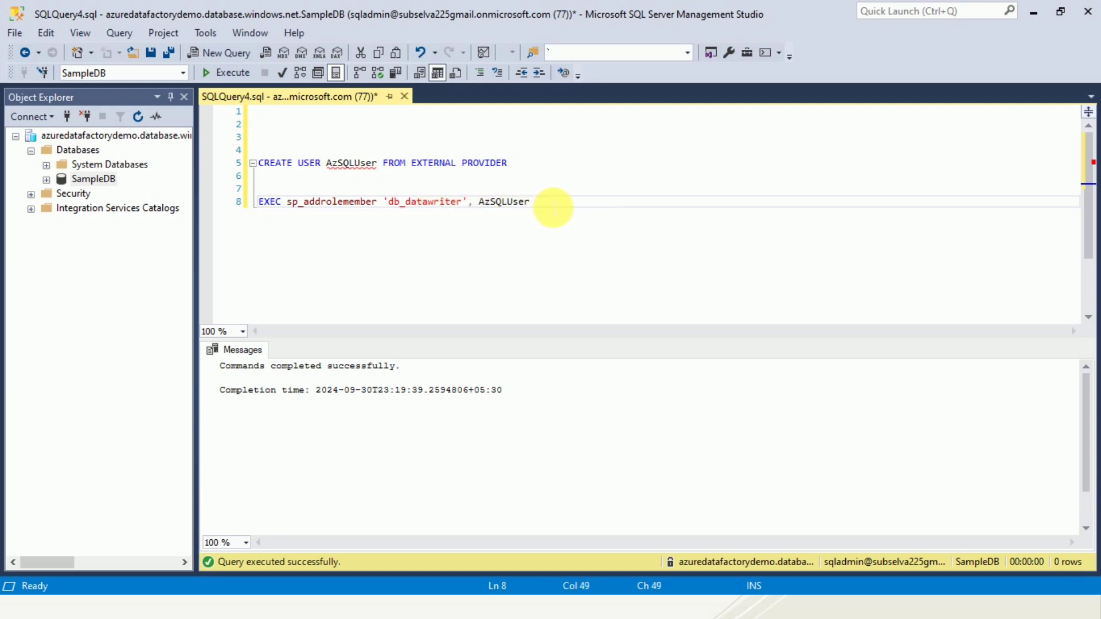
pyautogui.hotkey('shift', 'Up')
pyautogui.press('F5')
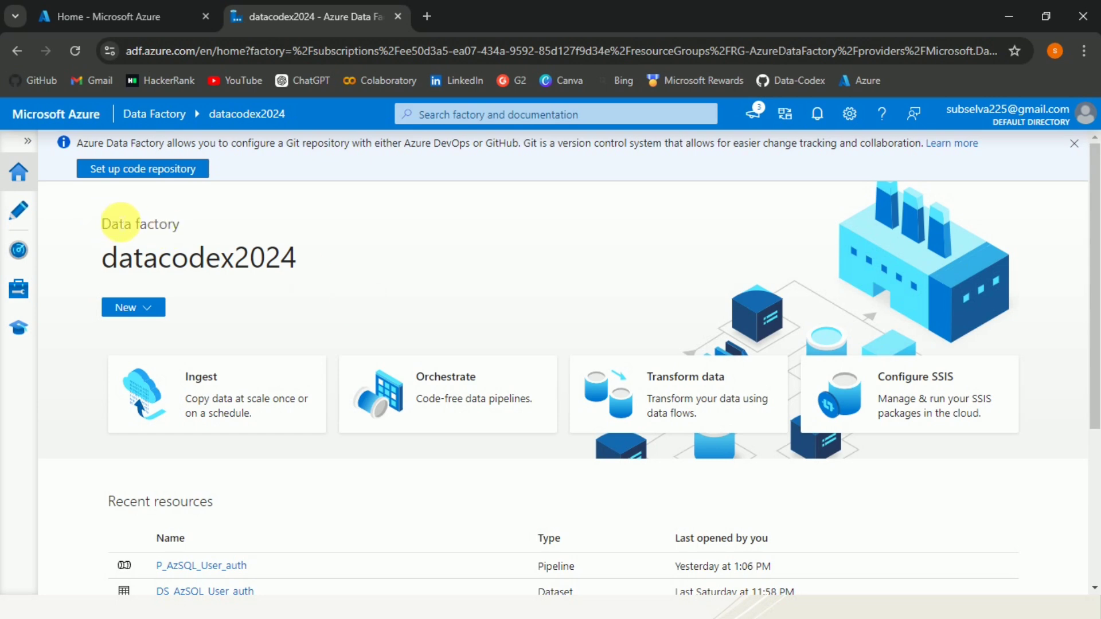
# Open the authoring area of the datacodex2024 data factory and create a new pipeline in the AzureSQL folder
pyautogui.click(23, 213)
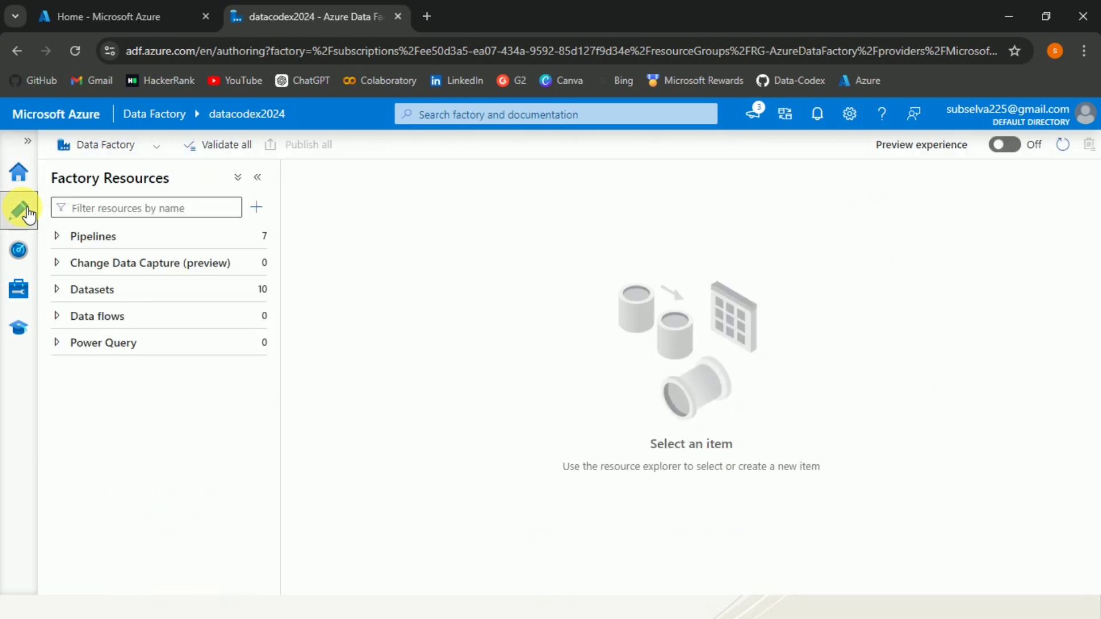
pyautogui.click(58, 239)
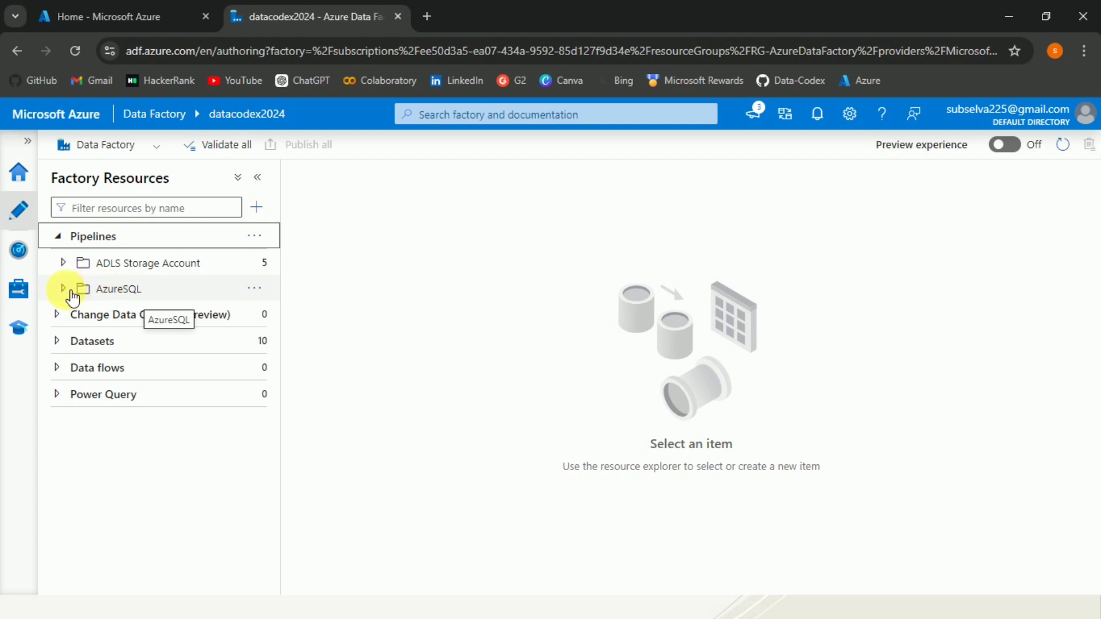
pyautogui.click(64, 288)
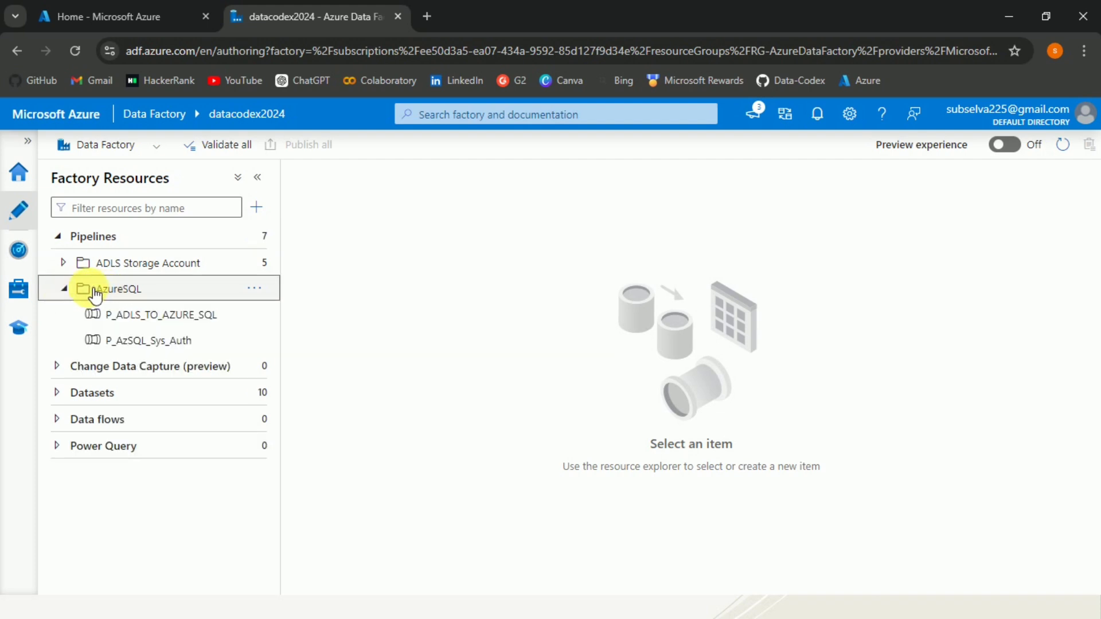
pyautogui.click(260, 290)
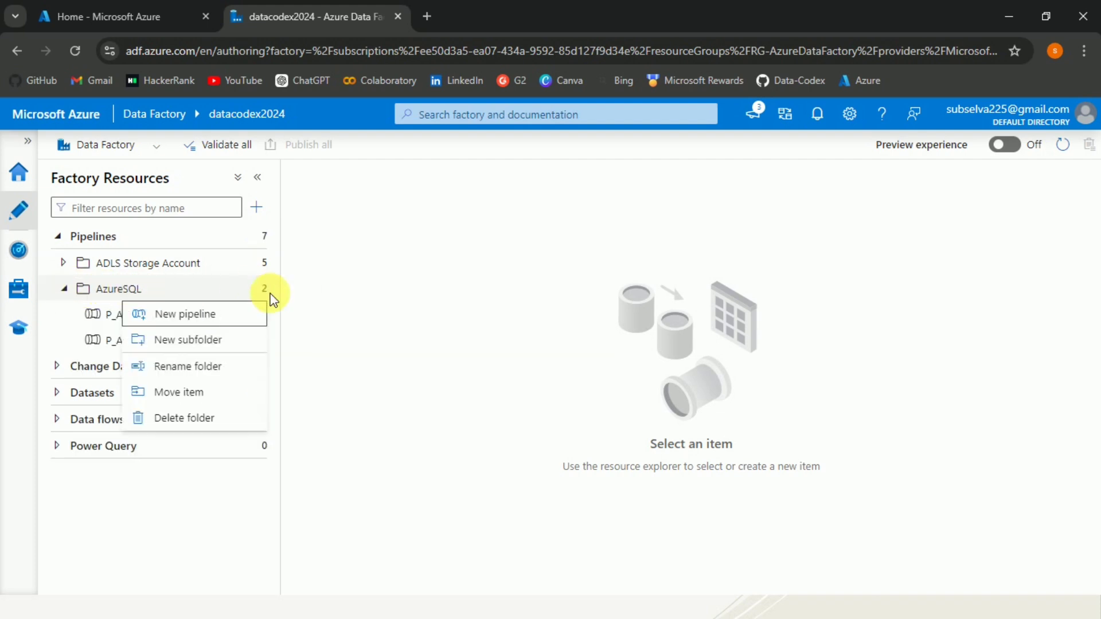
pyautogui.click(228, 318)
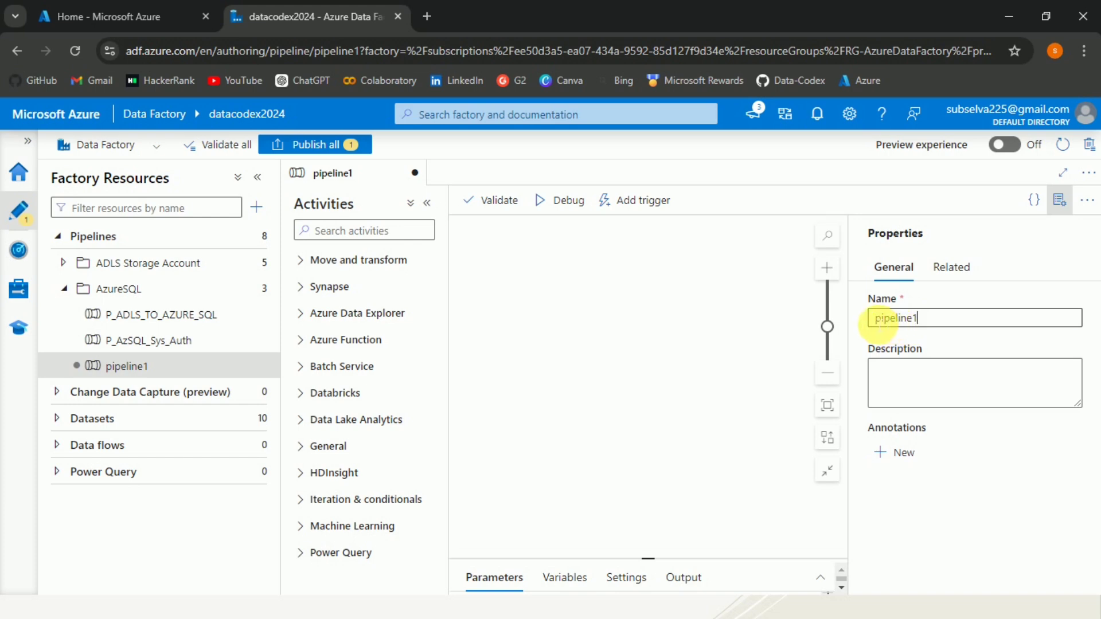
# Name the new pipeline P_AzSQL_User and close its properties
pyautogui.doubleClick(879, 319)
pyautogui.write('P')
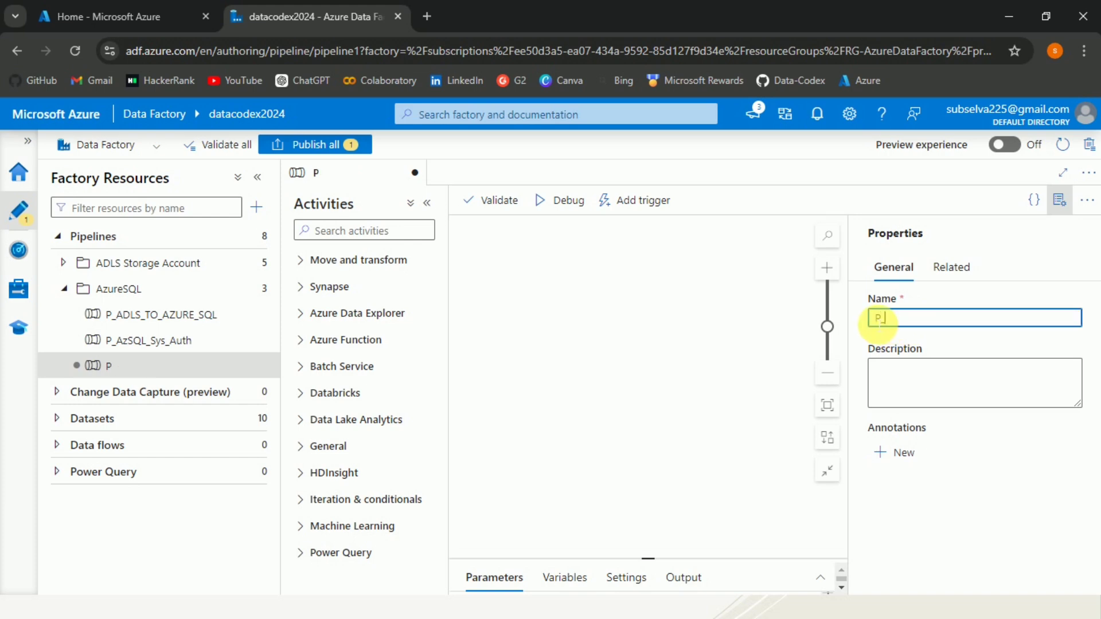
pyautogui.write('_AzSQL')
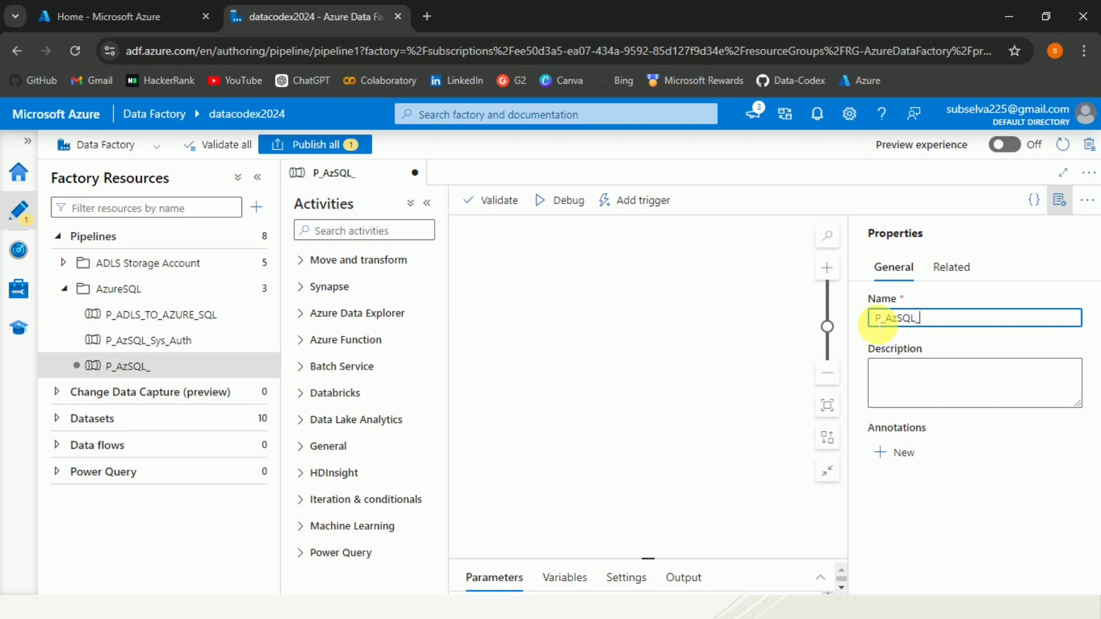
pyautogui.write('_User')
pyautogui.click(1059, 201)
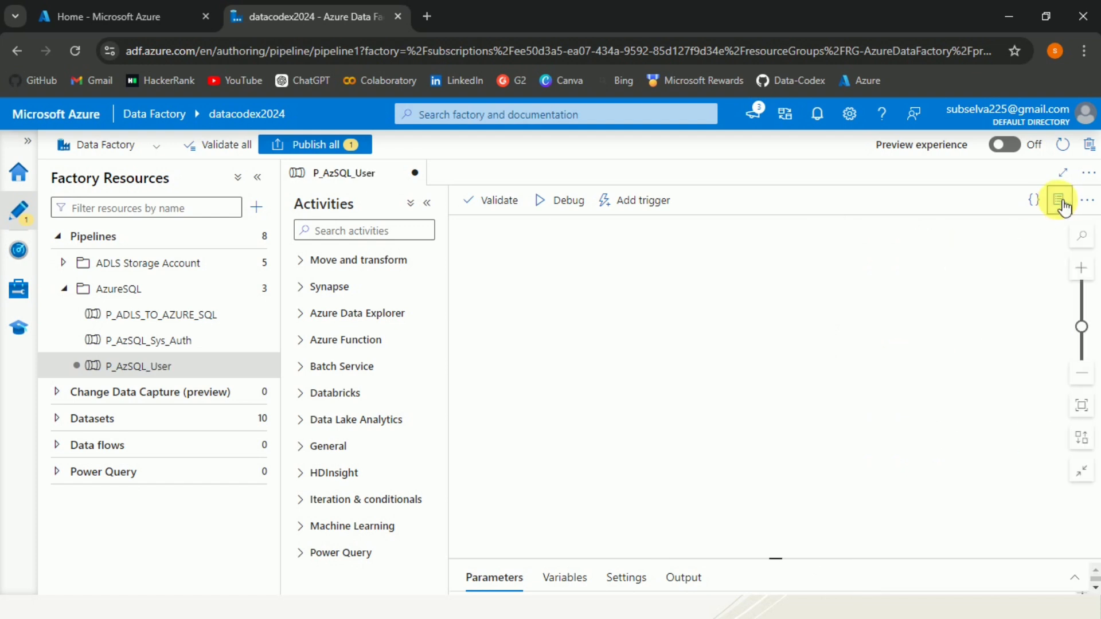
# Add a Copy data activity from the Move and transform group to the P_AzSQL_User pipeline canvas
pyautogui.click(300, 263)
pyautogui.moveTo(327, 289); pyautogui.dragTo(574, 295)
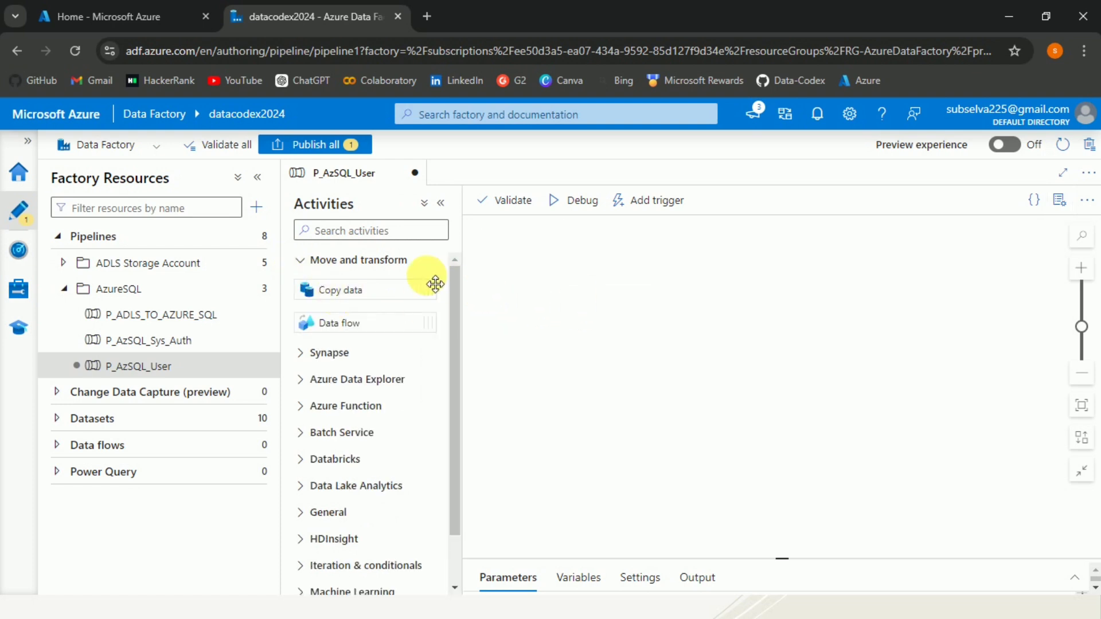
pyautogui.click(308, 284)
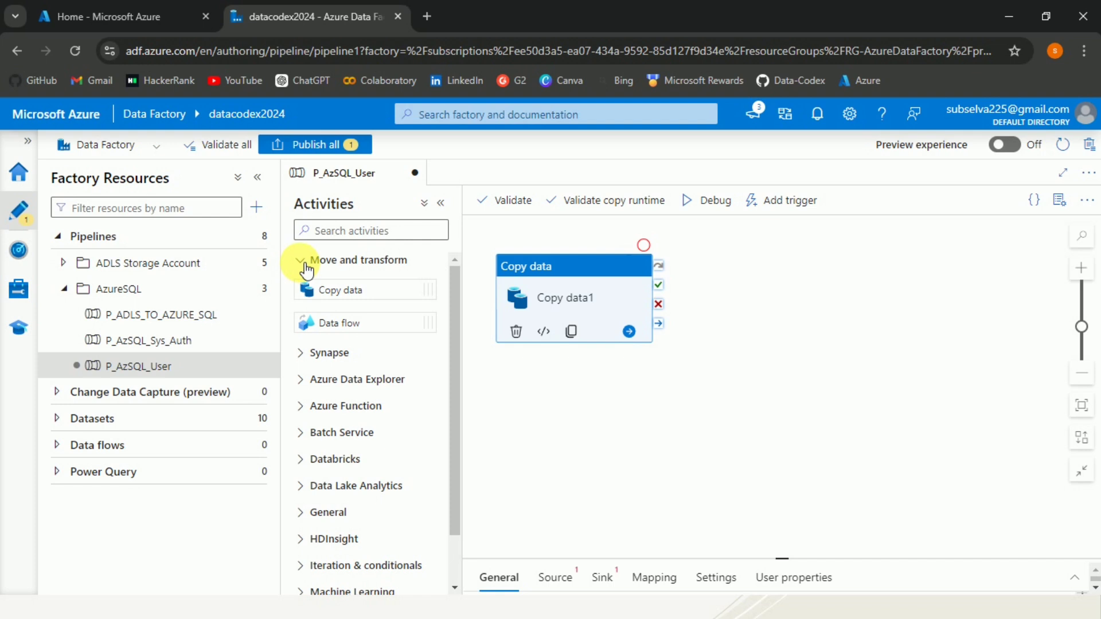
pyautogui.click(347, 261)
# Rename the Copy data activity to 'Copy Azure sql to ADLS' in its general settings
pyautogui.moveTo(775, 559); pyautogui.dragTo(733, 372)
pyautogui.doubleClick(684, 422)
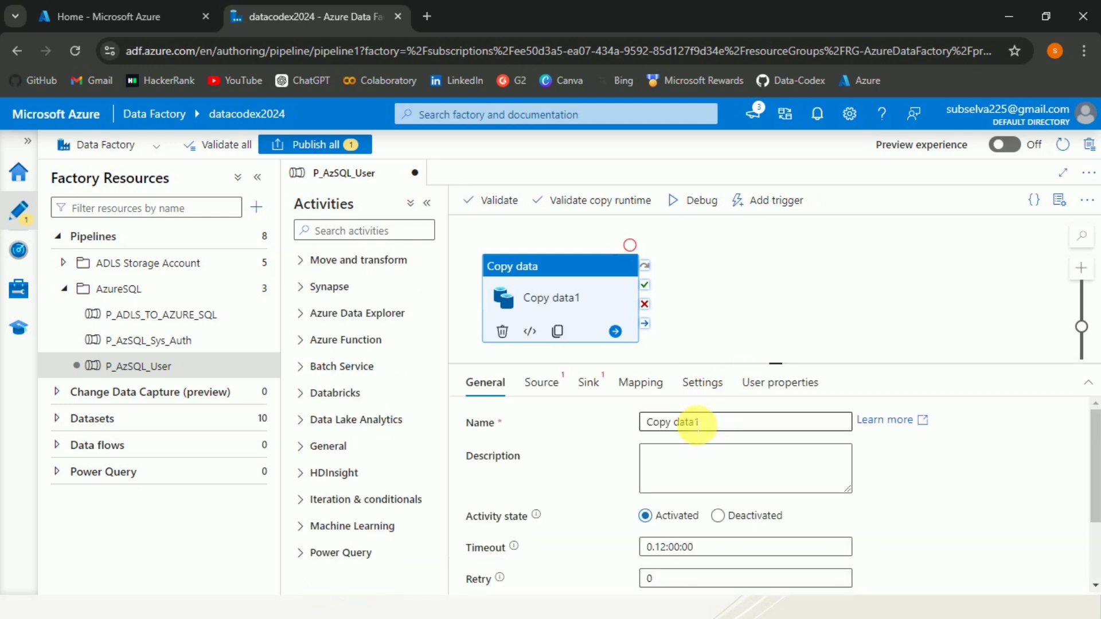
pyautogui.write('Az')
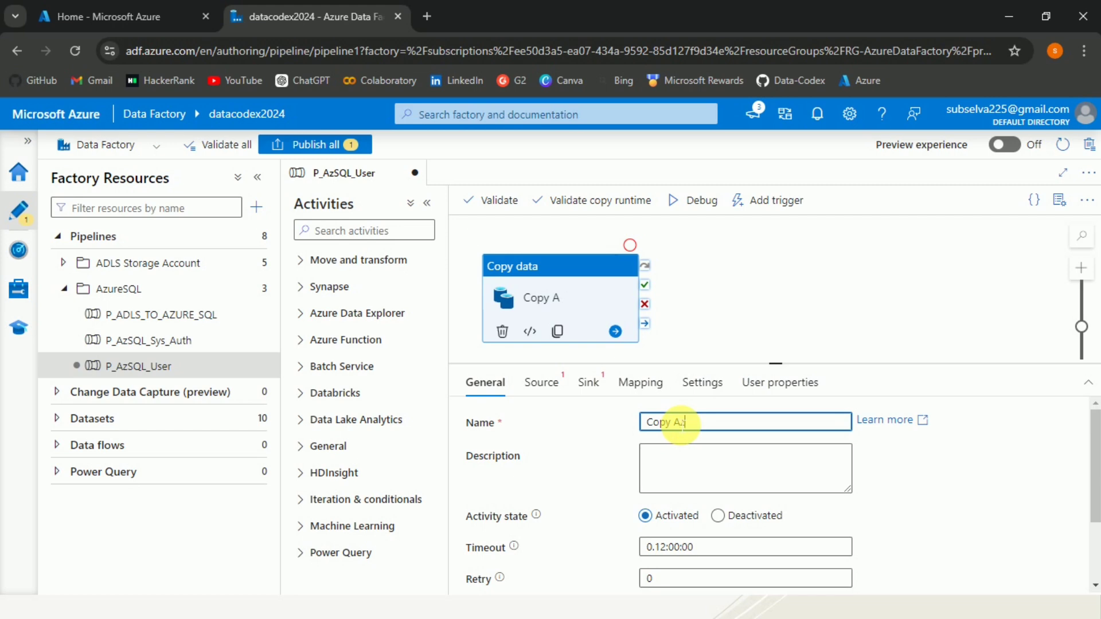
pyautogui.write('ure sq')
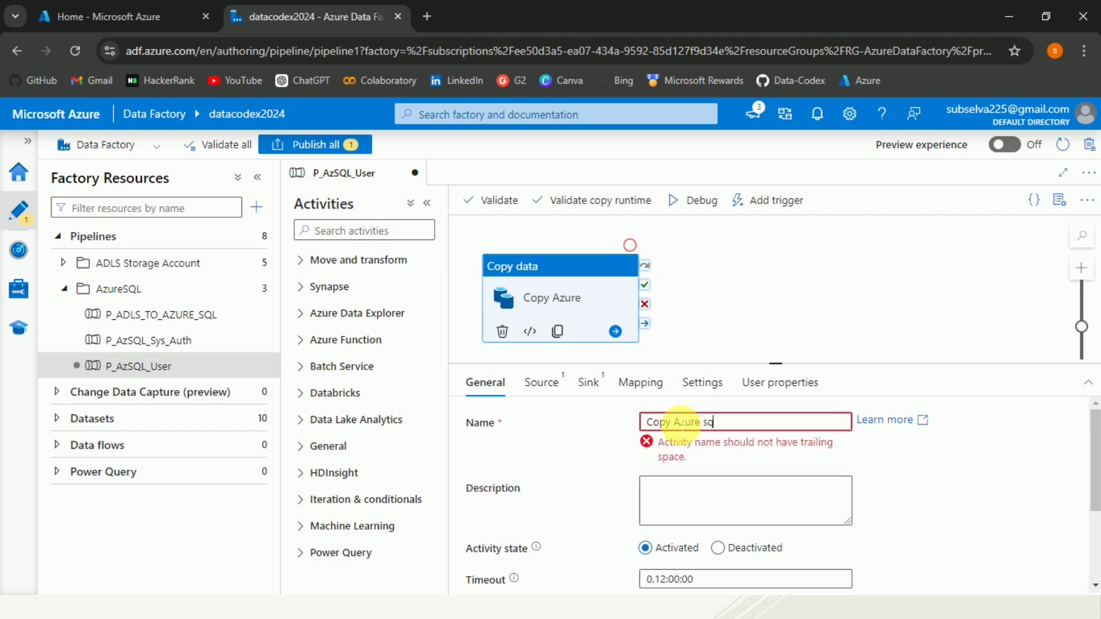
pyautogui.write('l to ADLS')
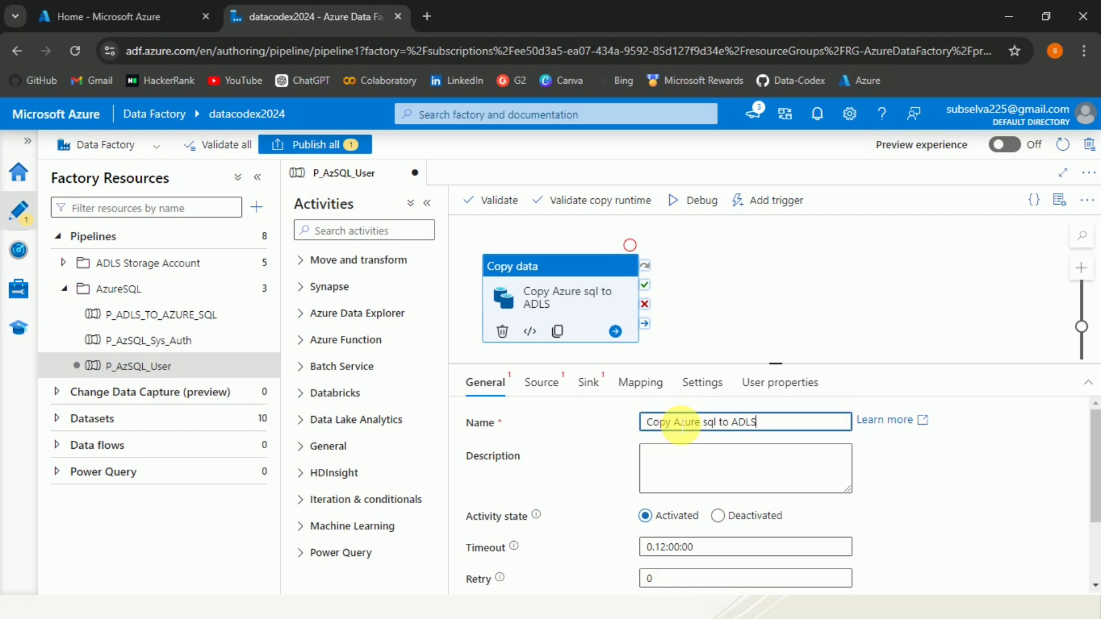
# Start a new source dataset for the copy activity with Azure SQL Database as the data store
pyautogui.click(550, 388)
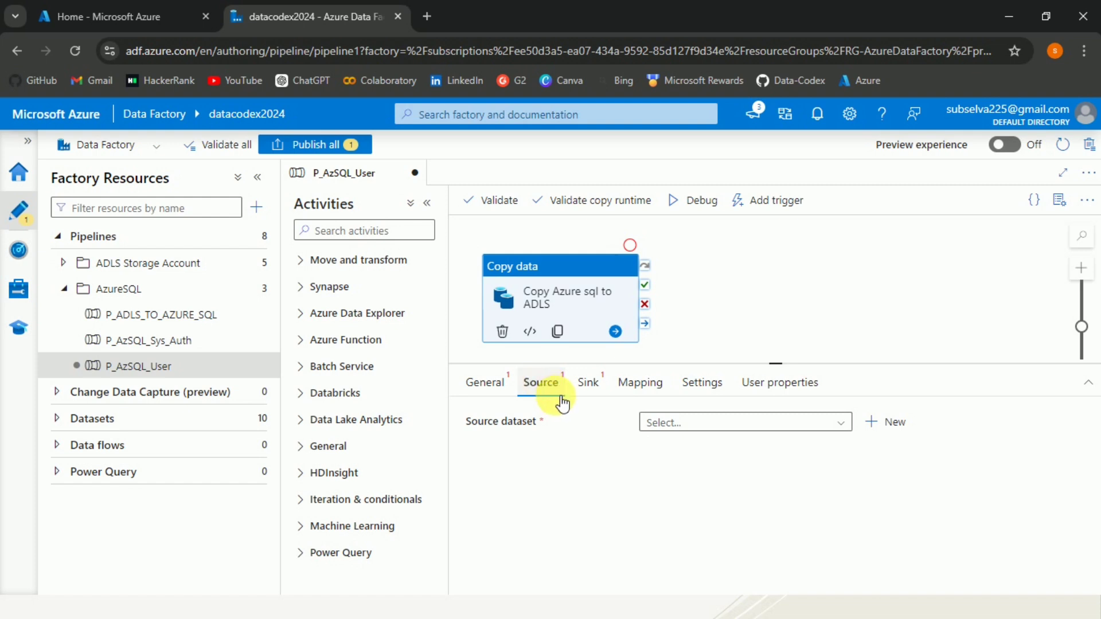
pyautogui.click(497, 388)
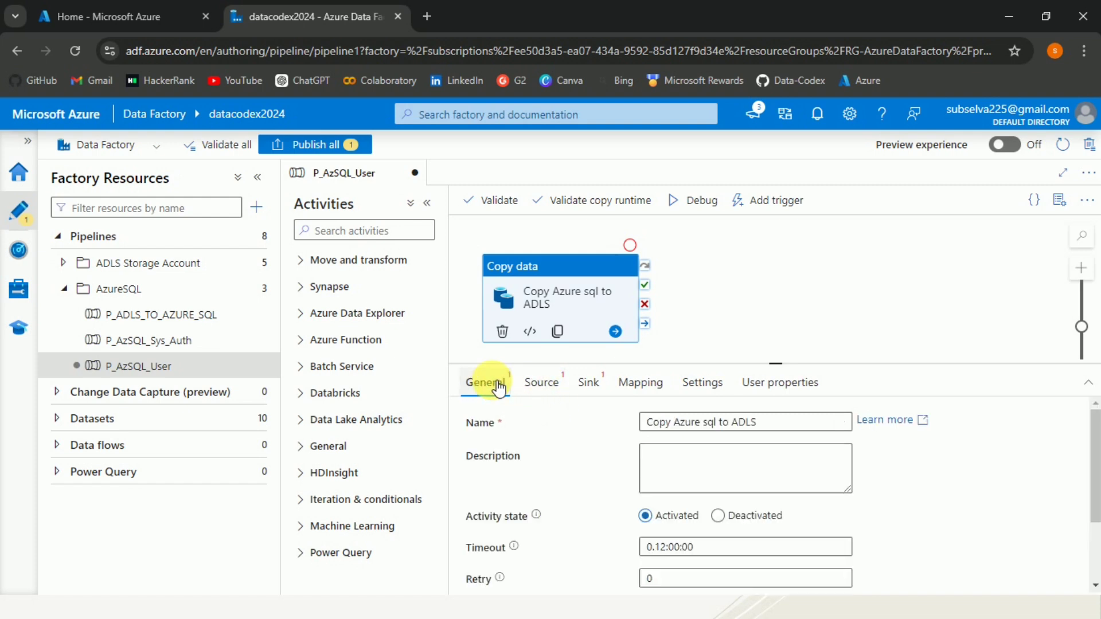
pyautogui.click(539, 383)
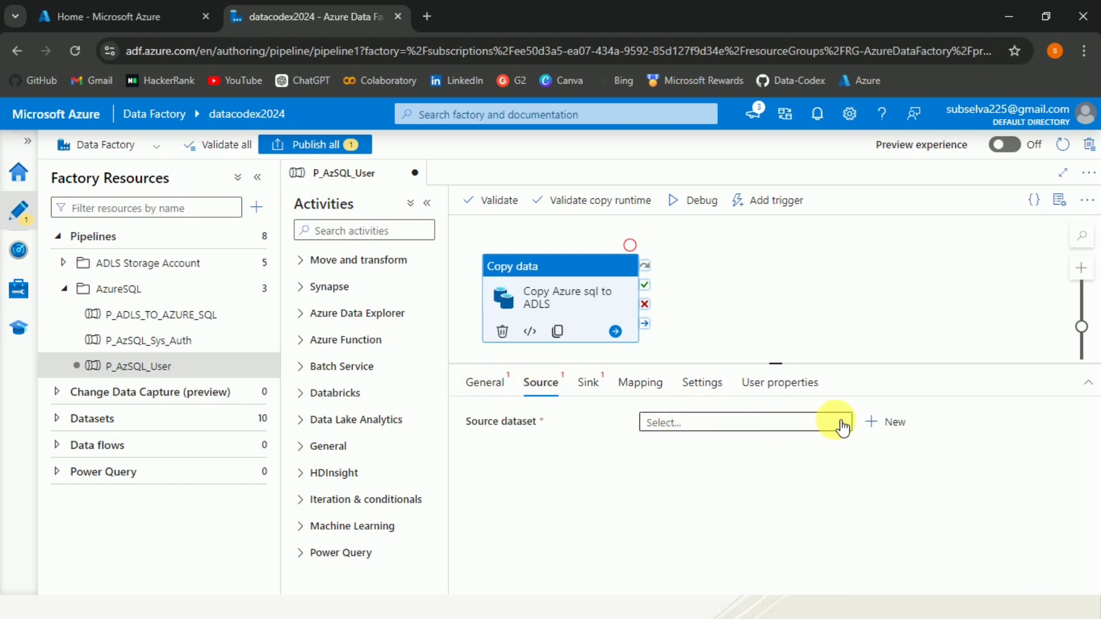
pyautogui.click(881, 427)
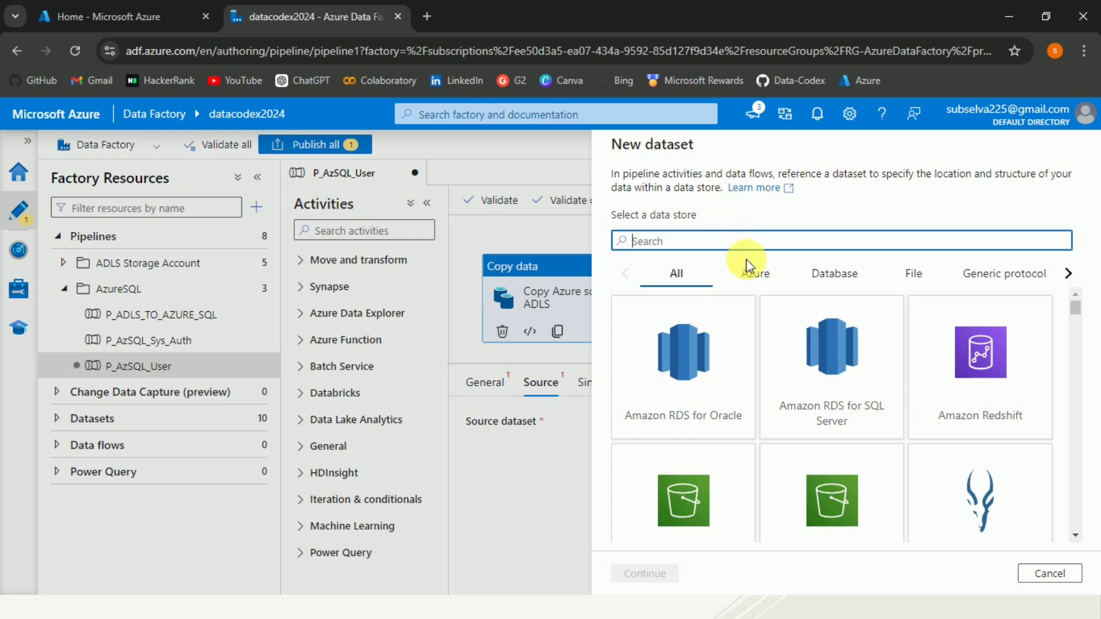
pyautogui.click(757, 274)
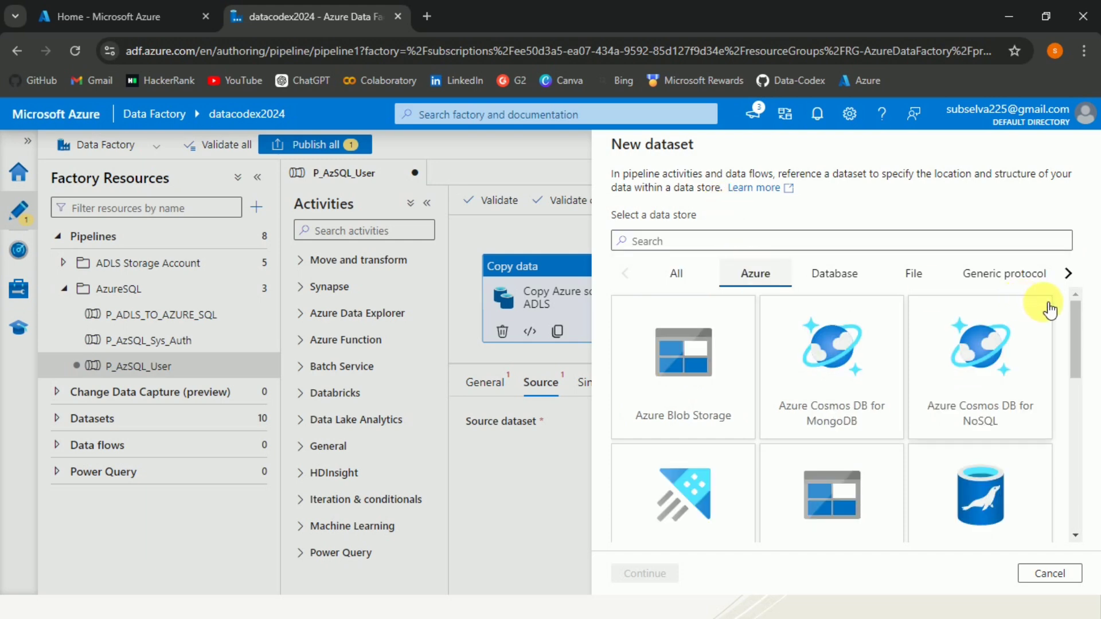
pyautogui.moveTo(1076, 317); pyautogui.dragTo(1076, 438)
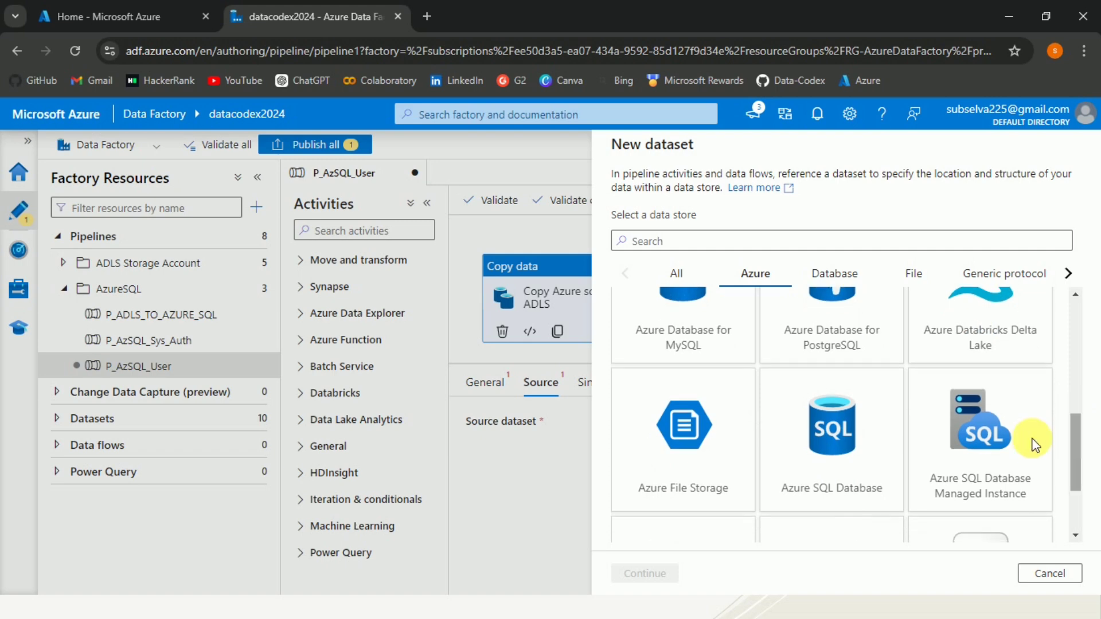
pyautogui.click(835, 460)
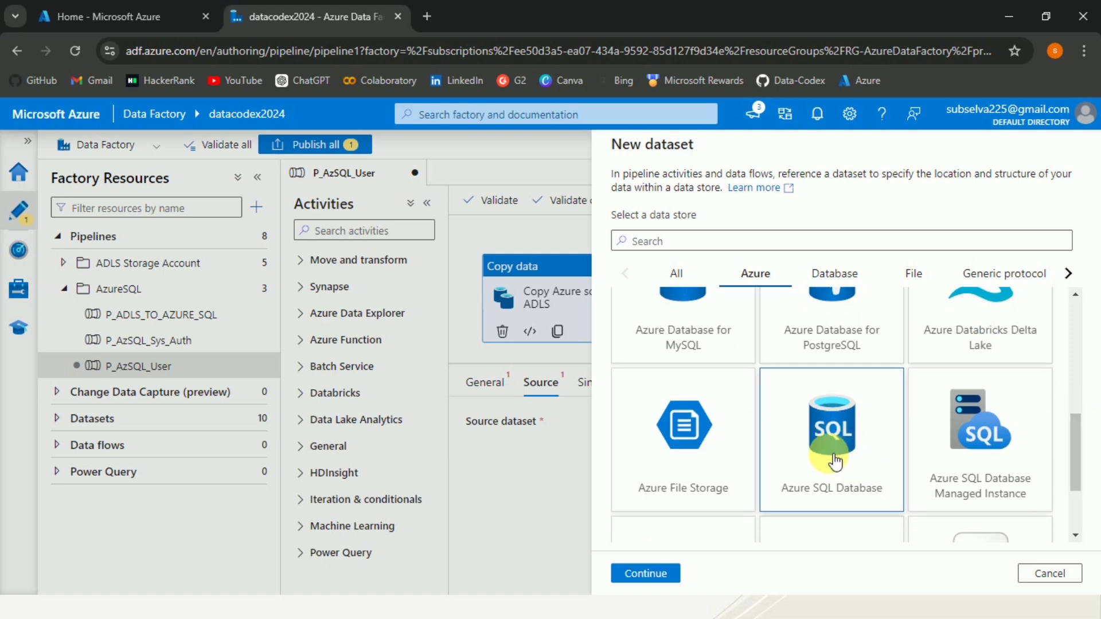
pyautogui.click(658, 574)
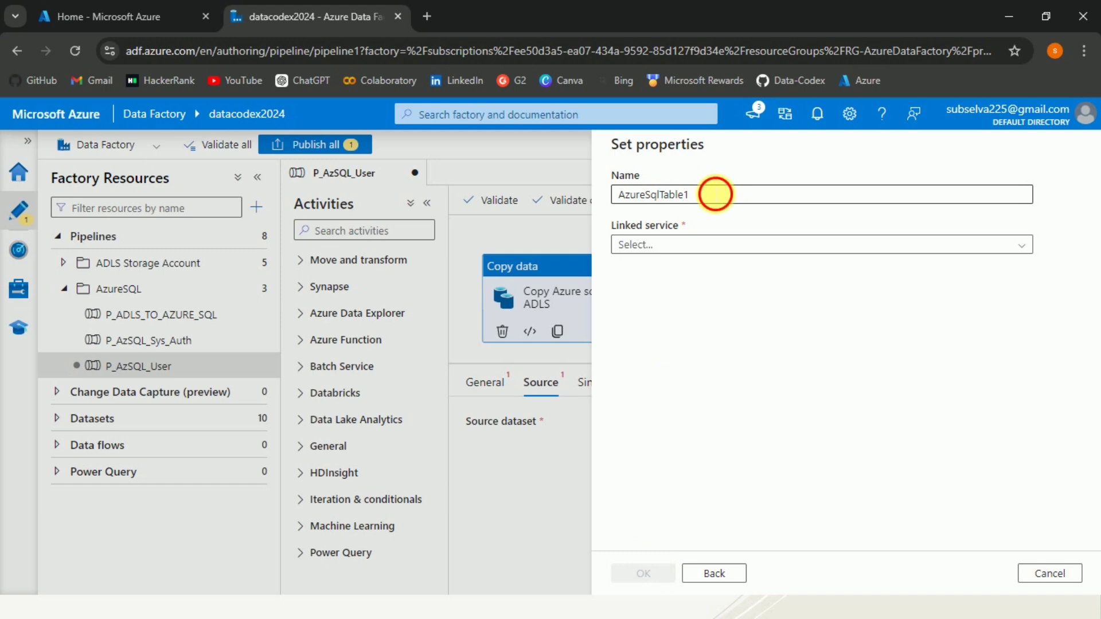
# Name the new source dataset DS_AzSQL_User
pyautogui.moveTo(713, 195); pyautogui.dragTo(612, 197)
pyautogui.write('DS')
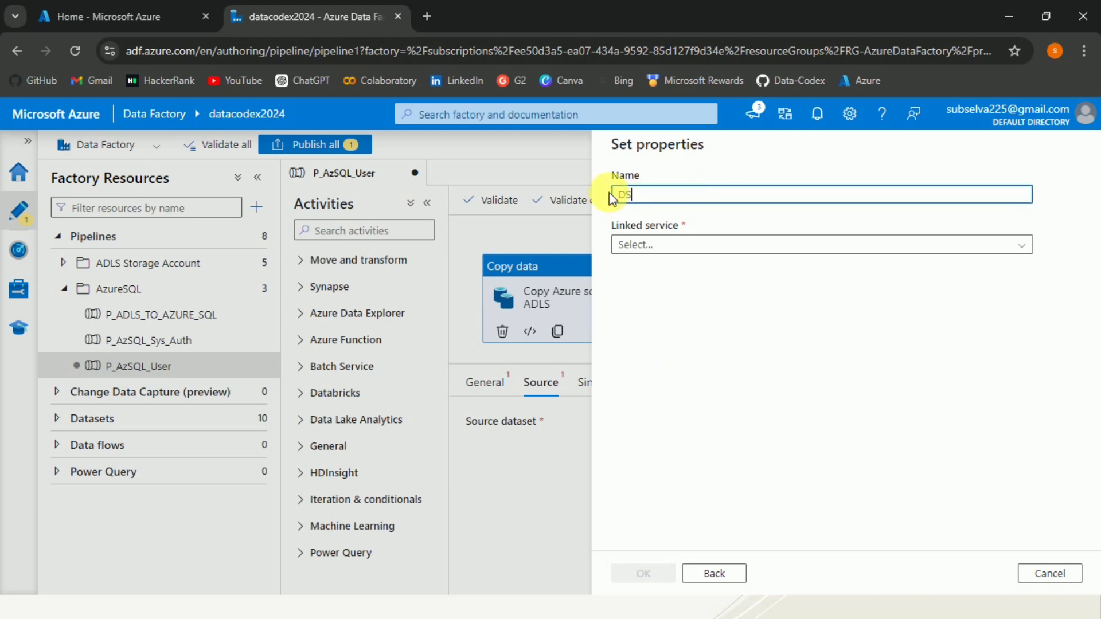
pyautogui.write('_AzSQL_User')
# Start a new linked service for the dataset, named LS_AzSQL_User and connecting via AutoResolveIntegrationRuntime
pyautogui.click(668, 247)
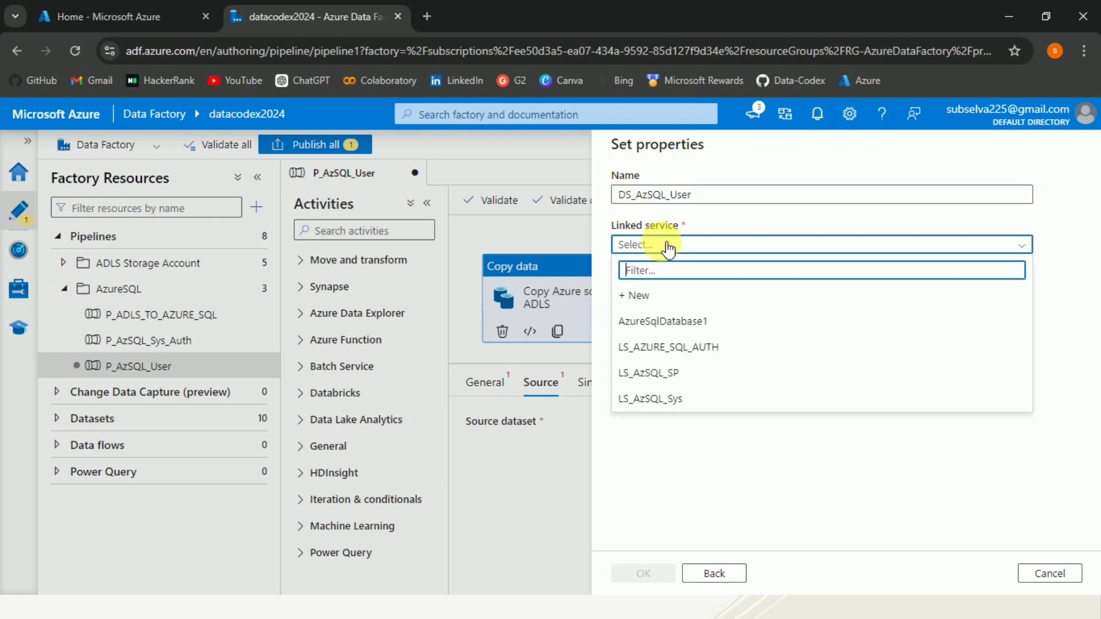
pyautogui.click(668, 298)
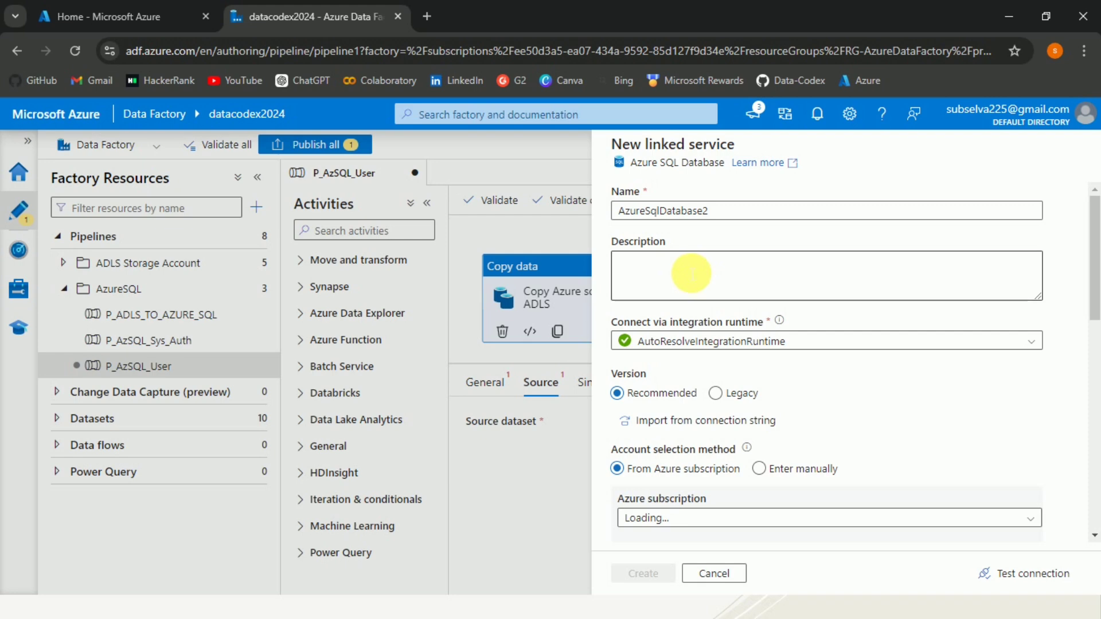
pyautogui.moveTo(718, 212); pyautogui.dragTo(626, 214)
pyautogui.press('BackSpace')
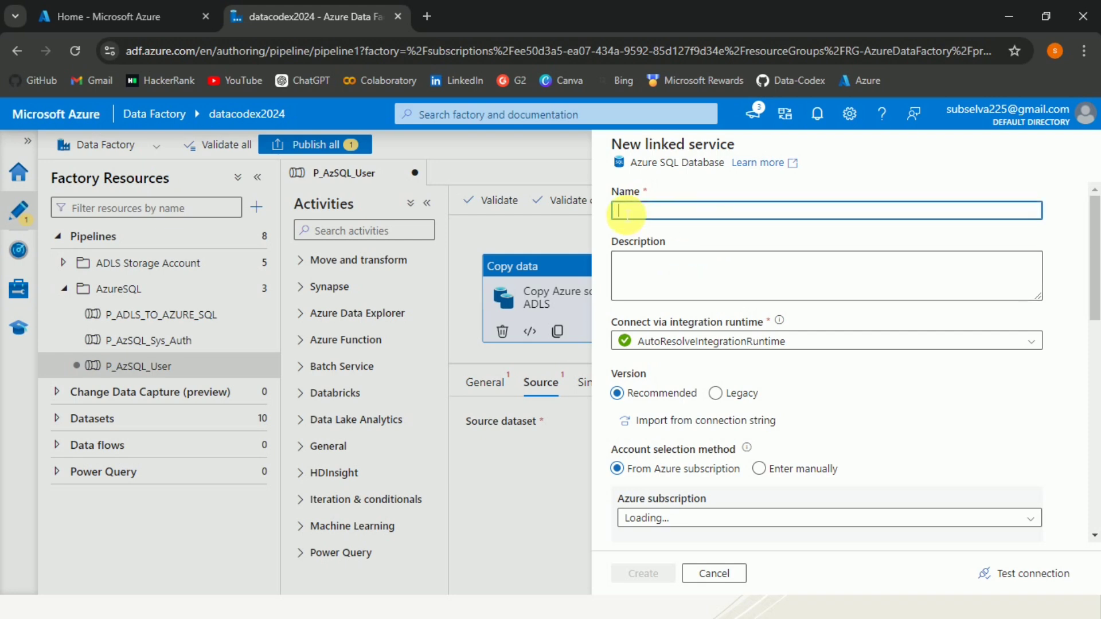
pyautogui.write('LS_AzSQL_User')
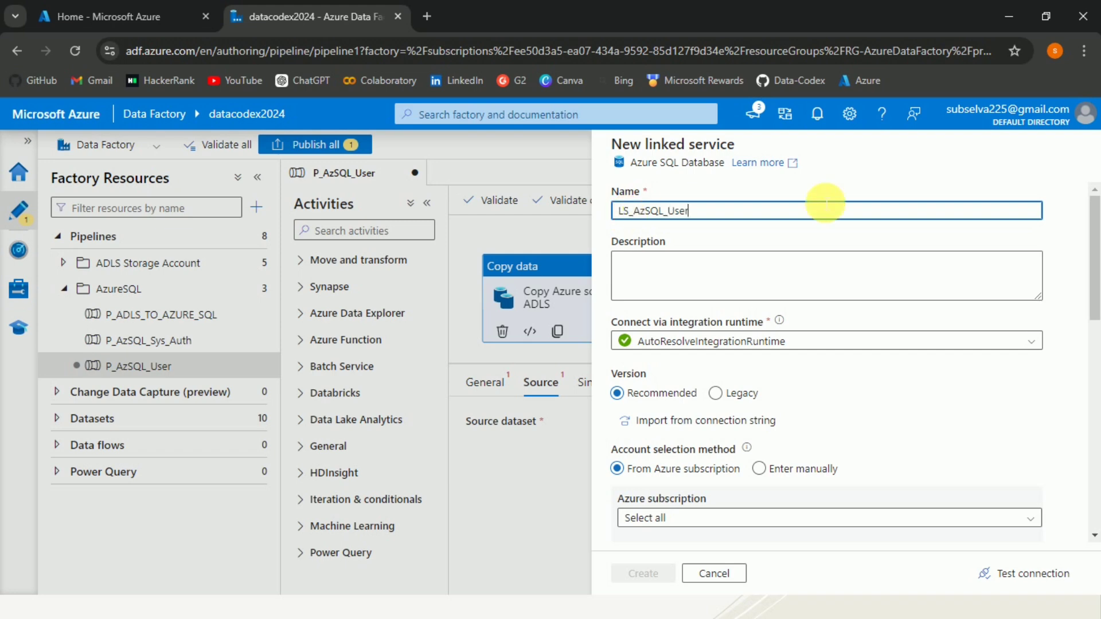
pyautogui.click(1032, 344)
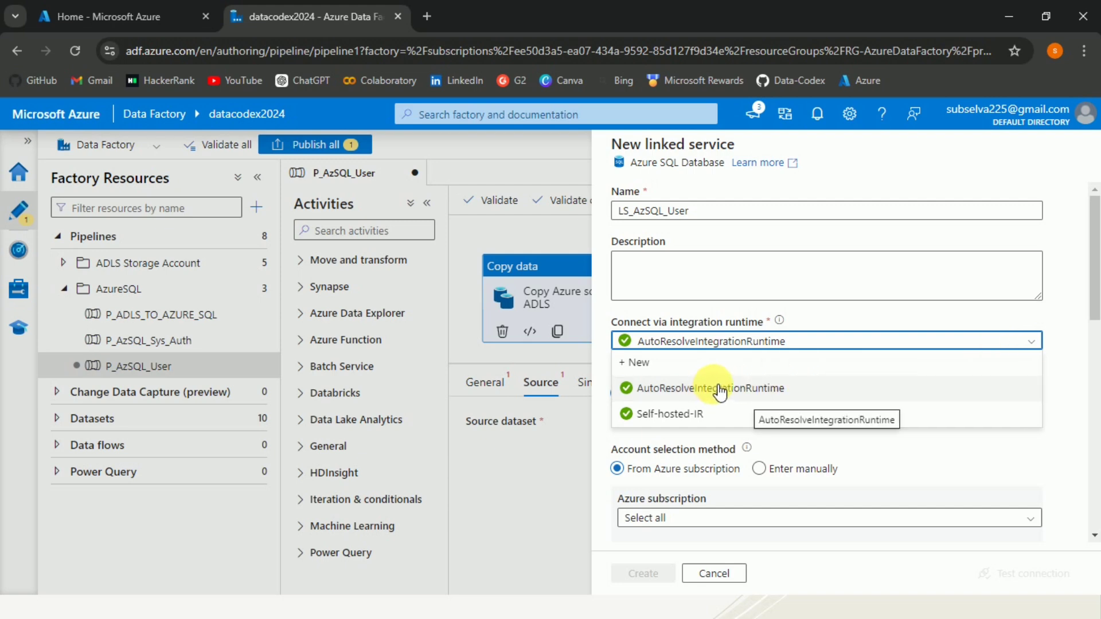
pyautogui.click(744, 390)
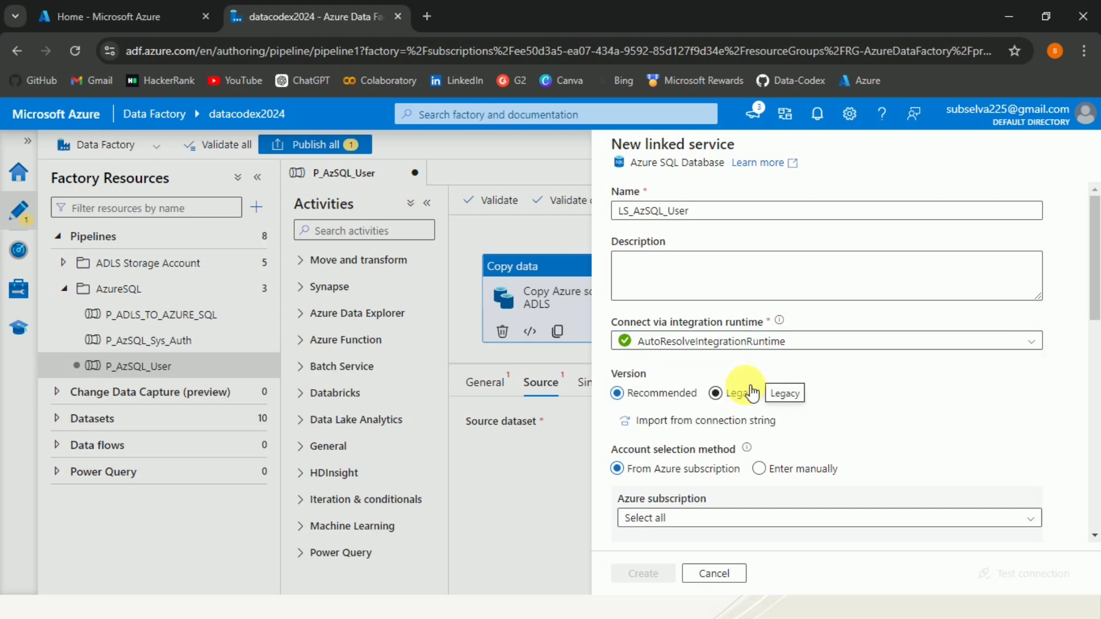
# Point the linked service to the Microsoft Subscription, the azuredatafactorydemo server and the SampleDB database
pyautogui.moveTo(1095, 256); pyautogui.dragTo(1094, 341)
pyautogui.scroll(-1, 1062, 298)
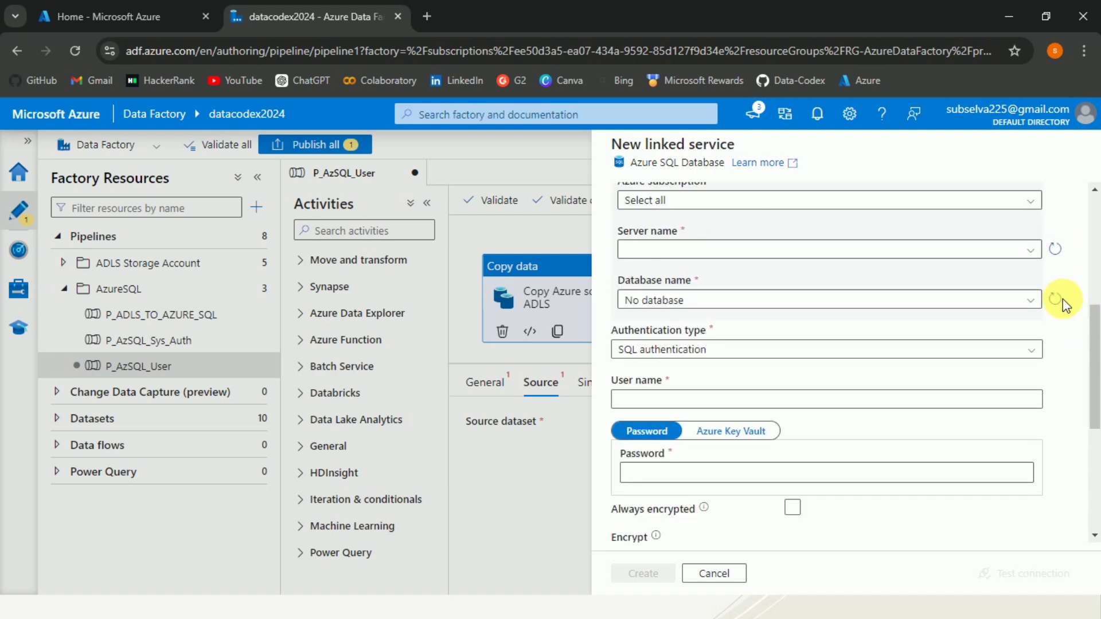
pyautogui.click(975, 202)
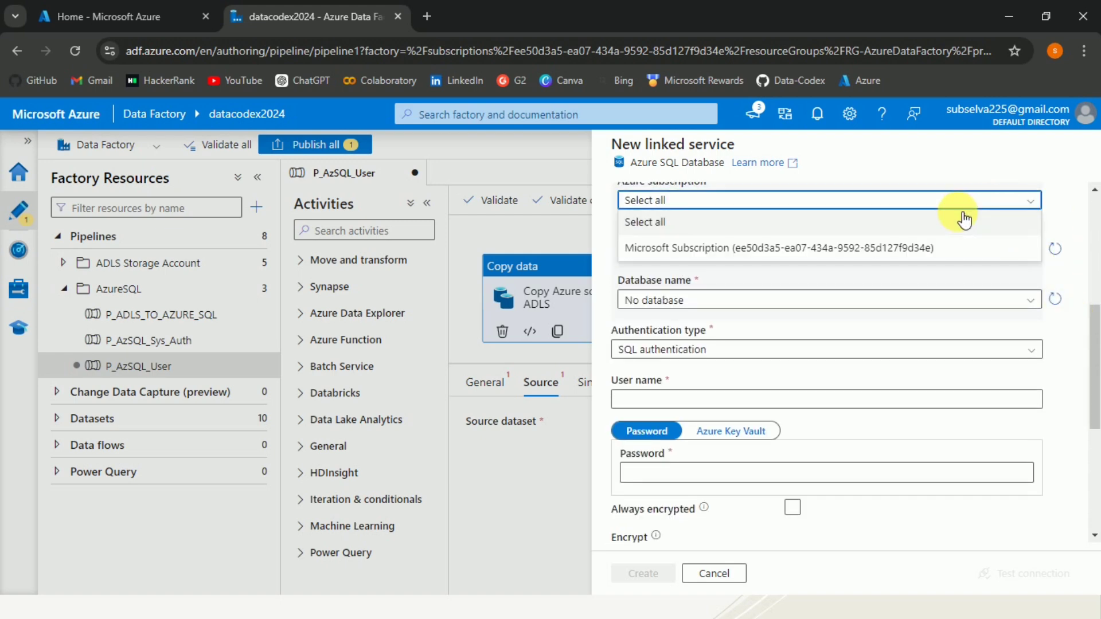
pyautogui.click(910, 251)
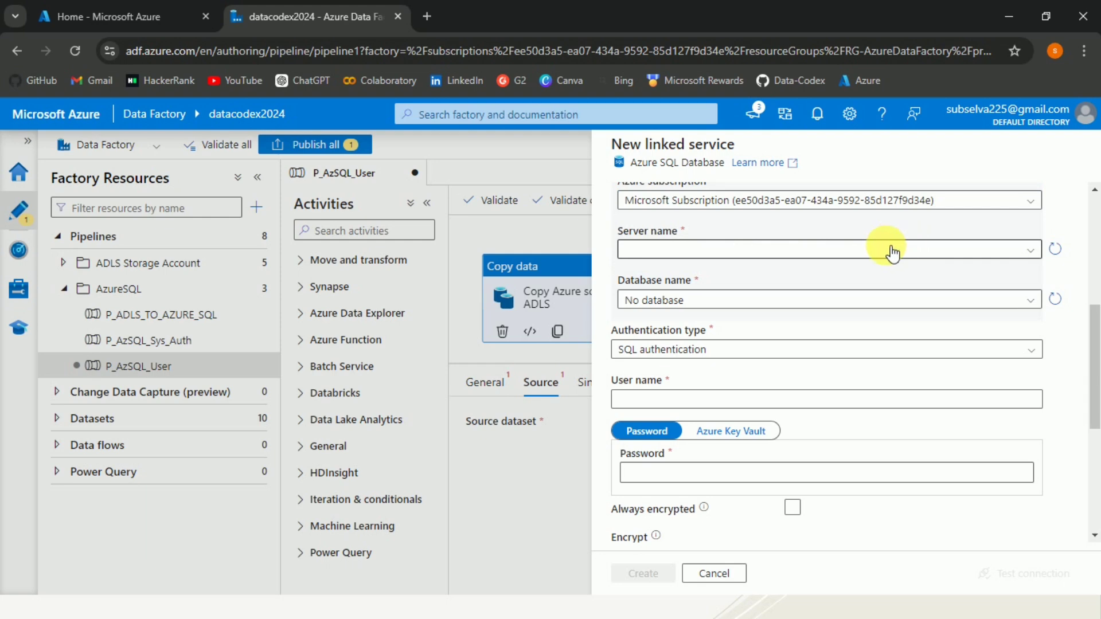
pyautogui.click(892, 252)
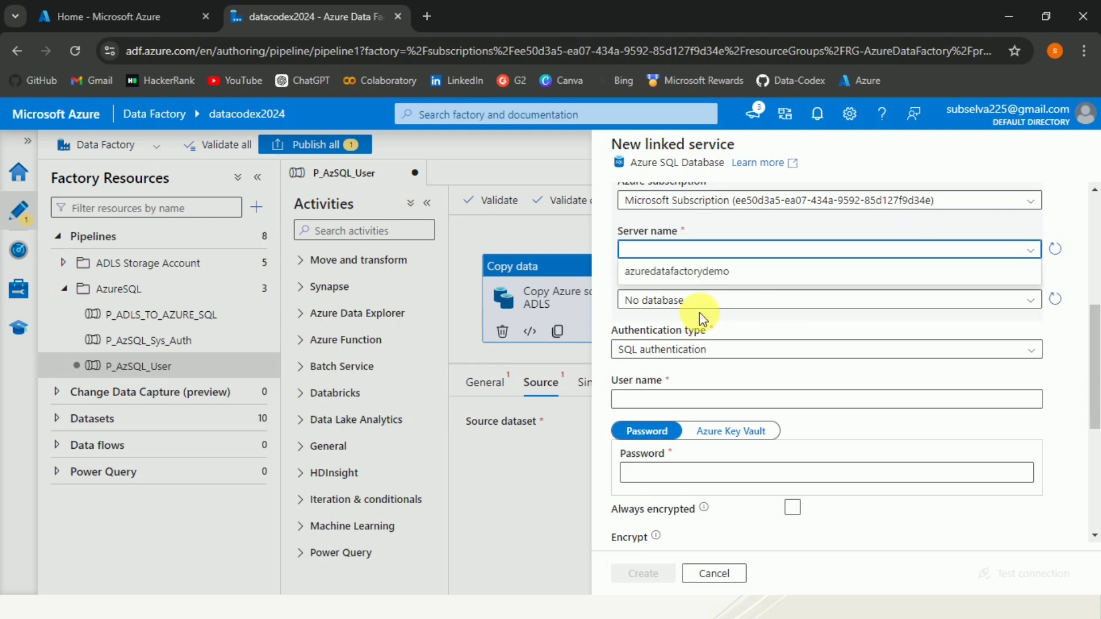
pyautogui.click(712, 278)
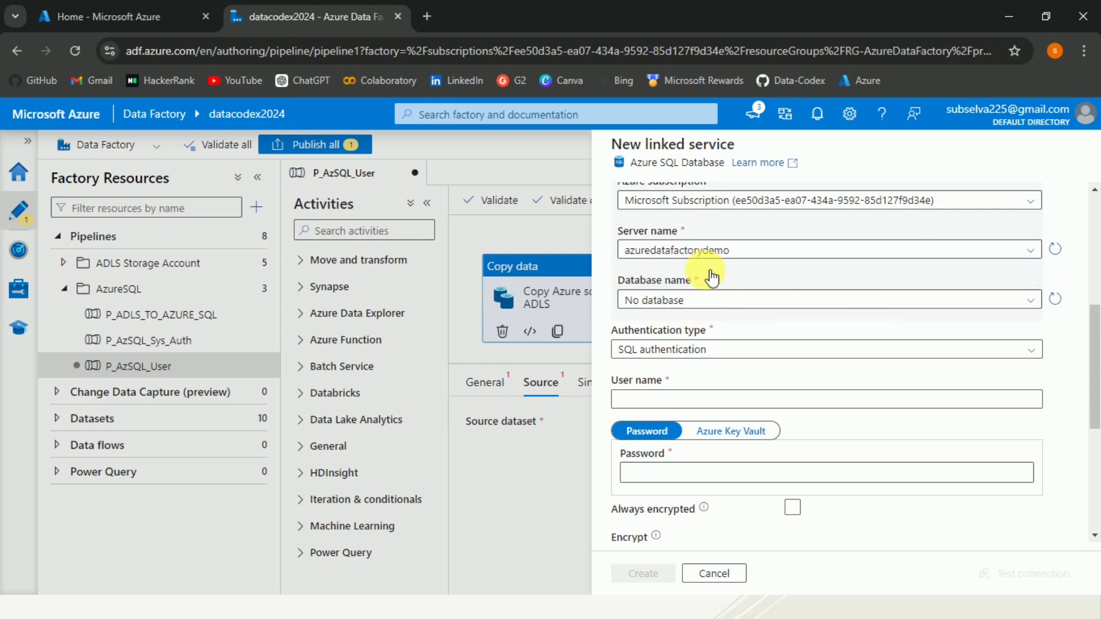
pyautogui.click(782, 307)
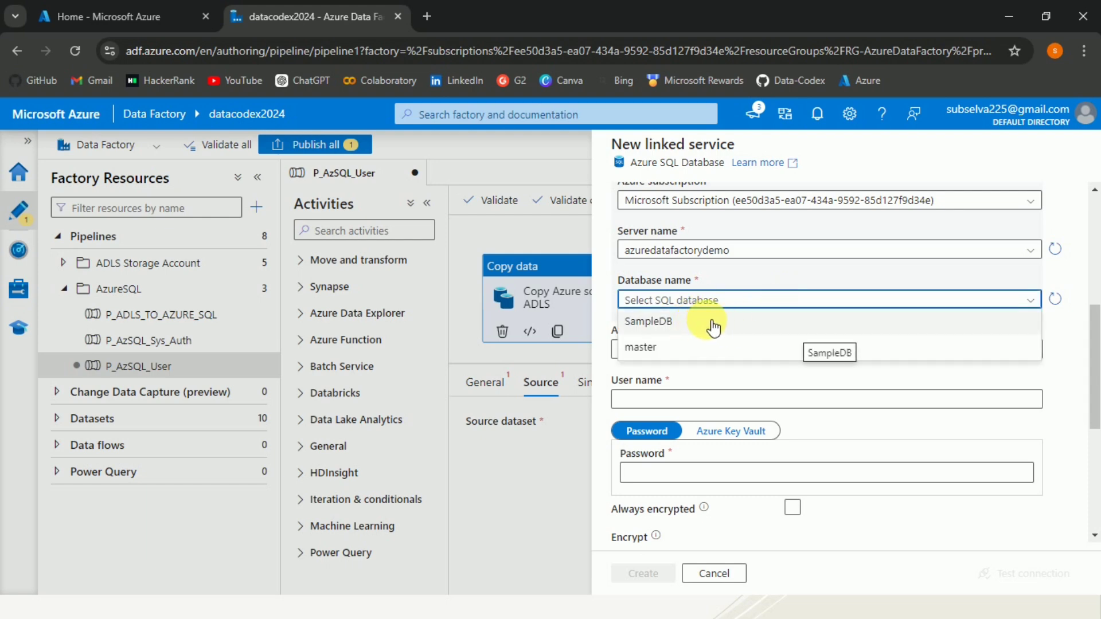
pyautogui.click(713, 325)
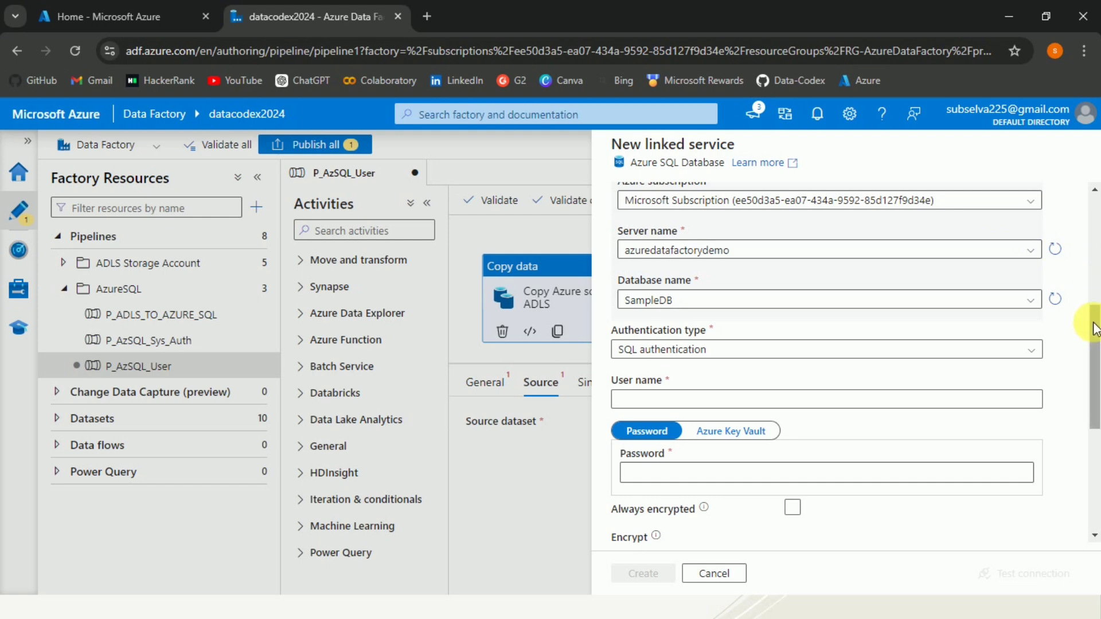
pyautogui.moveTo(1095, 319); pyautogui.dragTo(1093, 284)
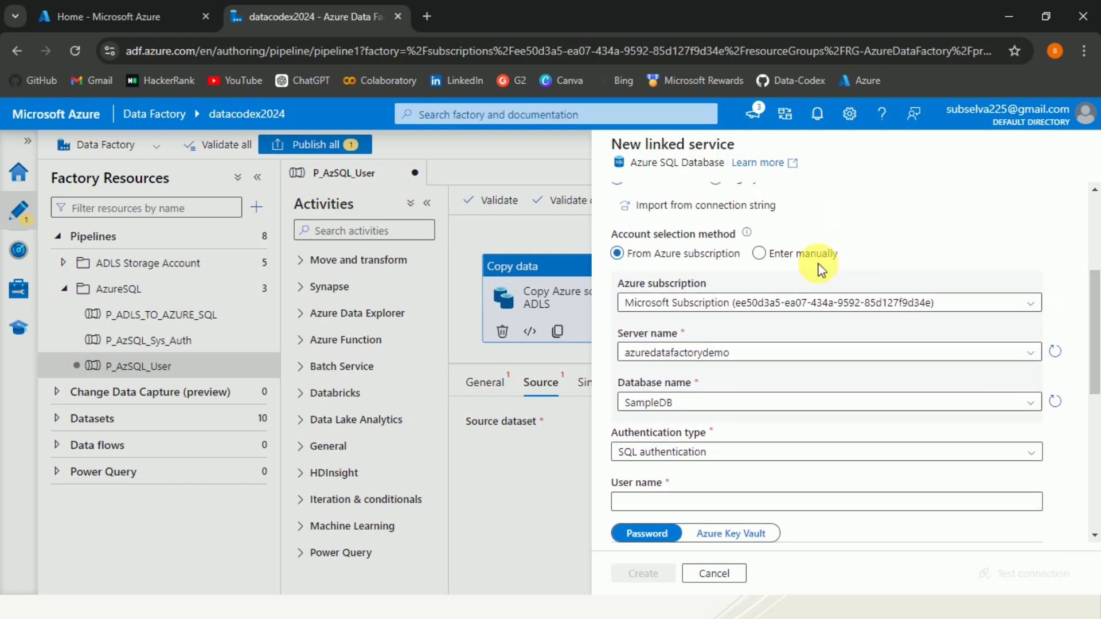
pyautogui.click(780, 260)
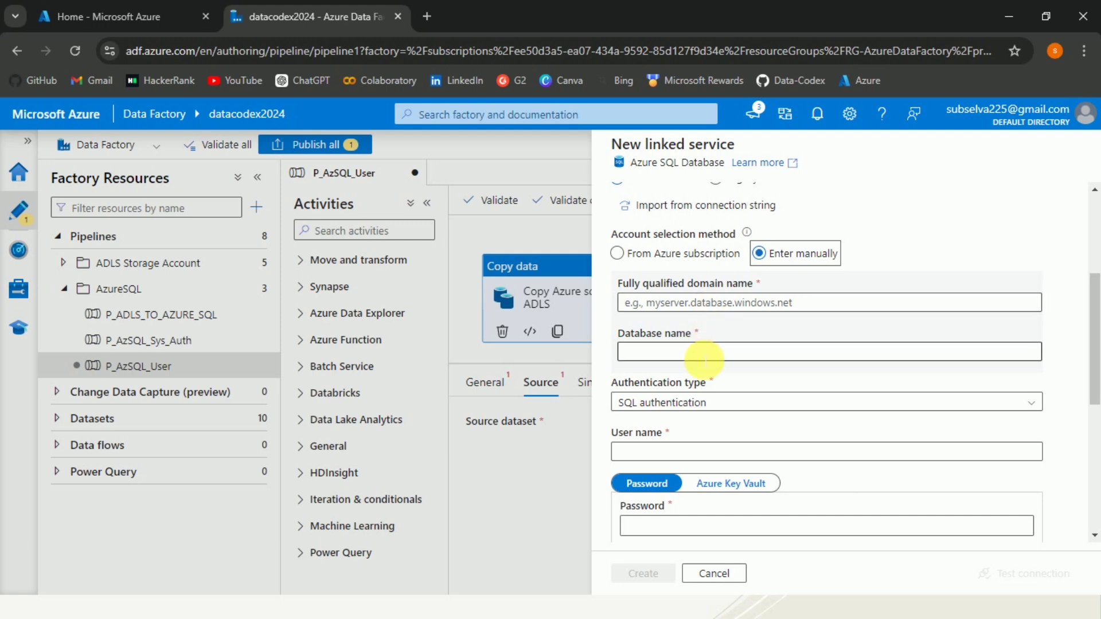
pyautogui.click(619, 254)
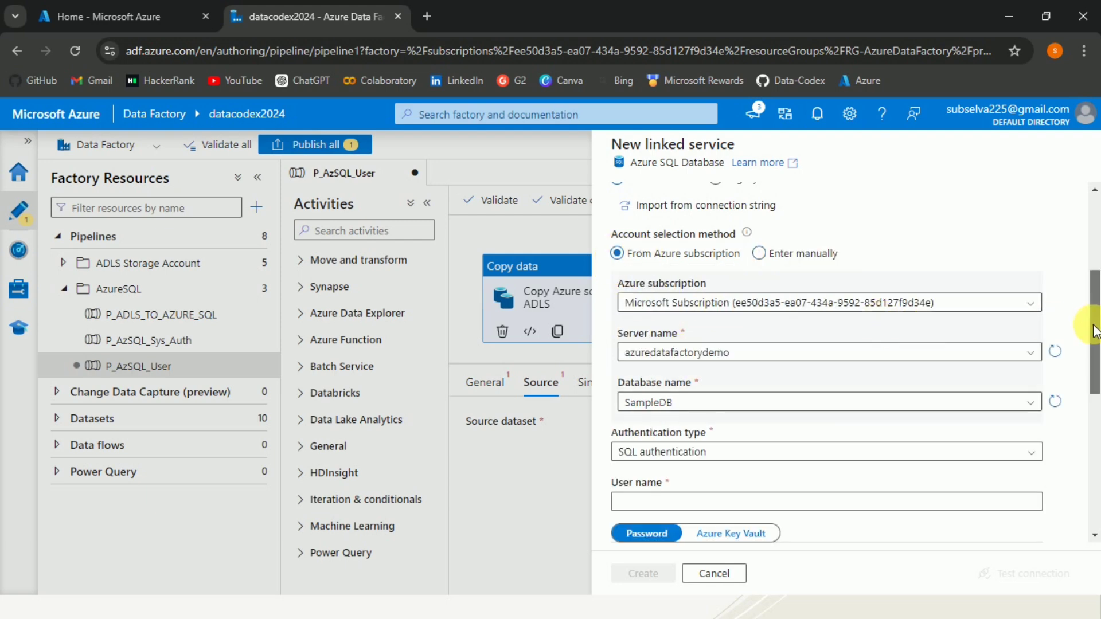
# Set the linked service's authentication type to User-assigned managed identity
pyautogui.scroll(-1, 1096, 342)
pyautogui.scroll(-2, 1097, 343)
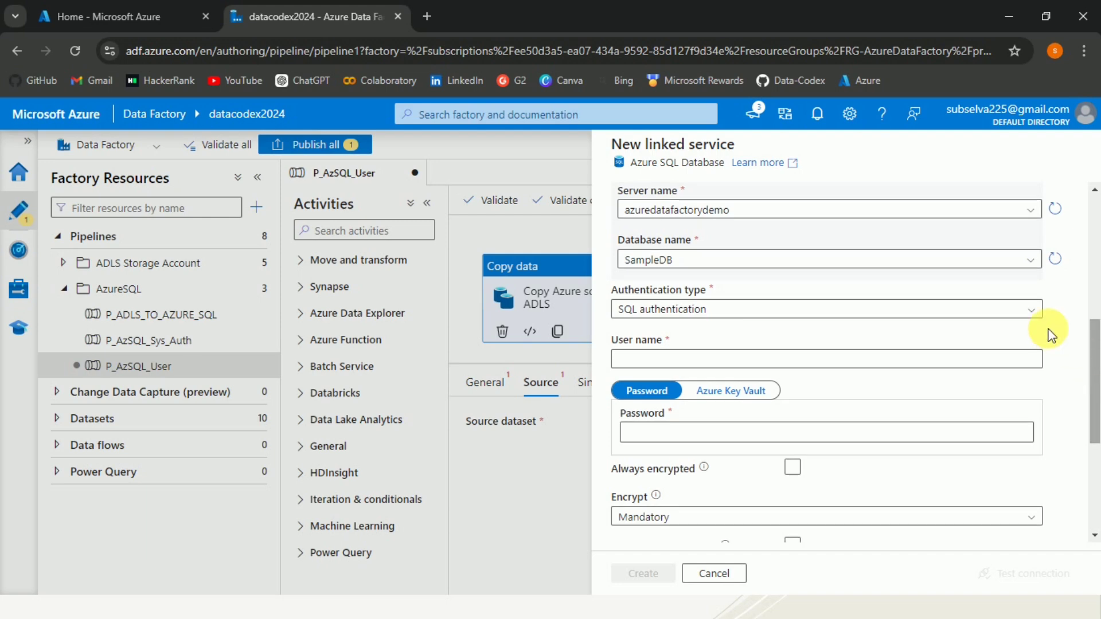
pyautogui.click(1033, 309)
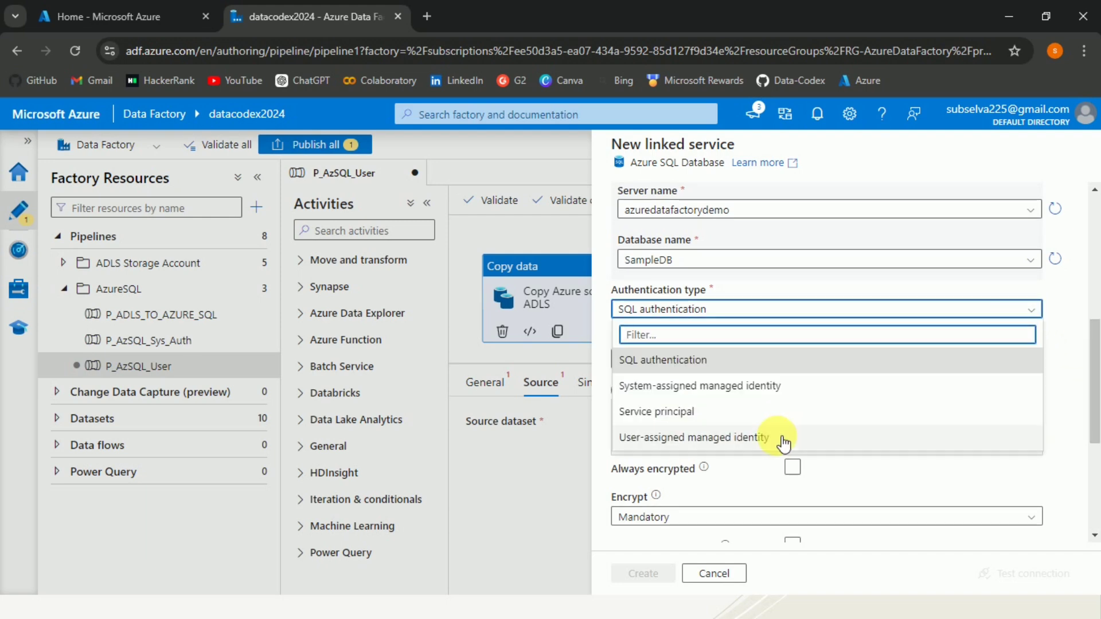
pyautogui.click(707, 438)
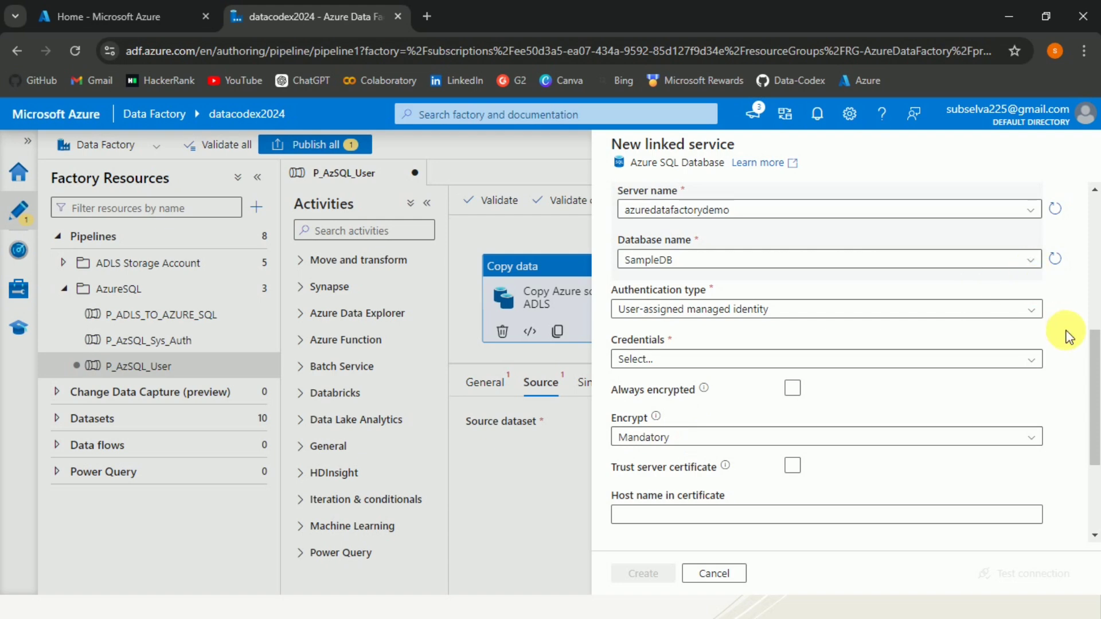
# Start a new credential for the linked service and name it Crd_AzSQL_User
pyautogui.scroll(-1, 1093, 361)
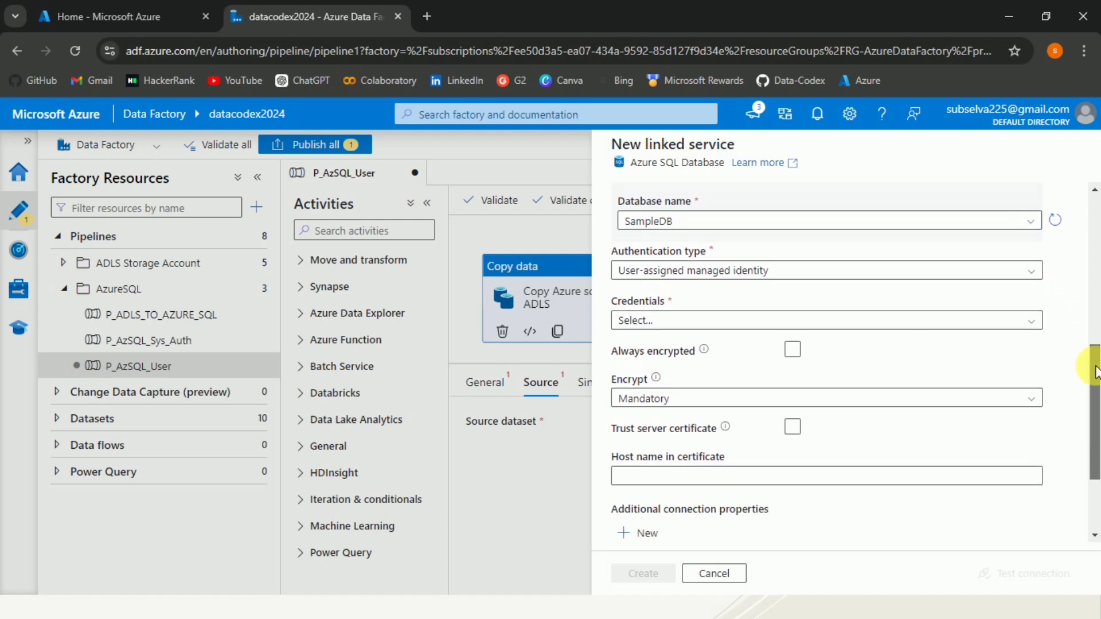
pyautogui.click(1015, 321)
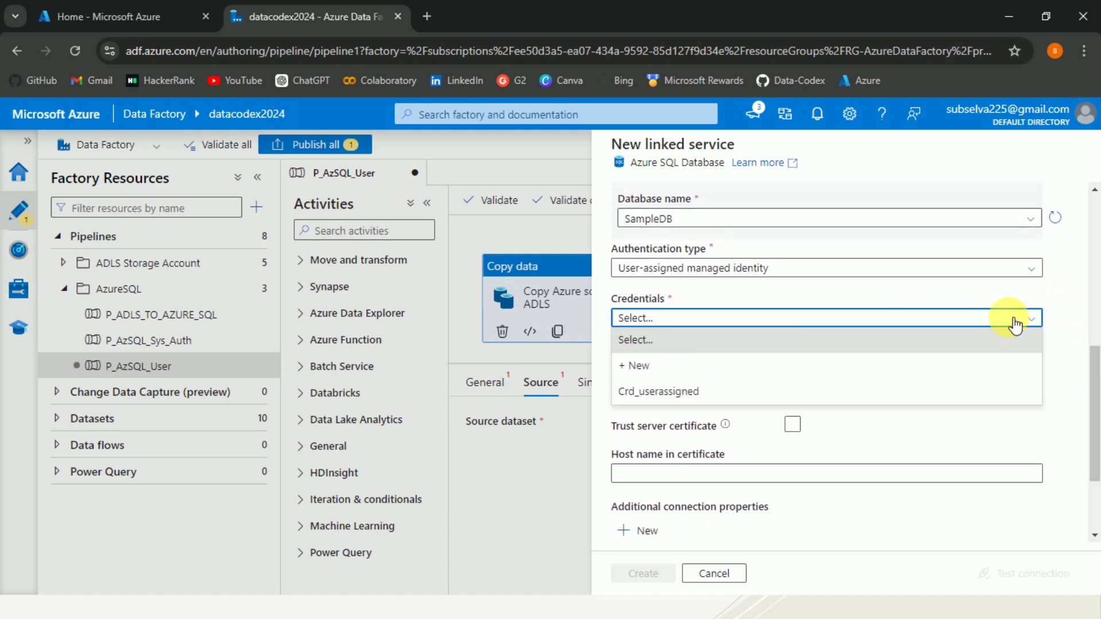
pyautogui.click(645, 366)
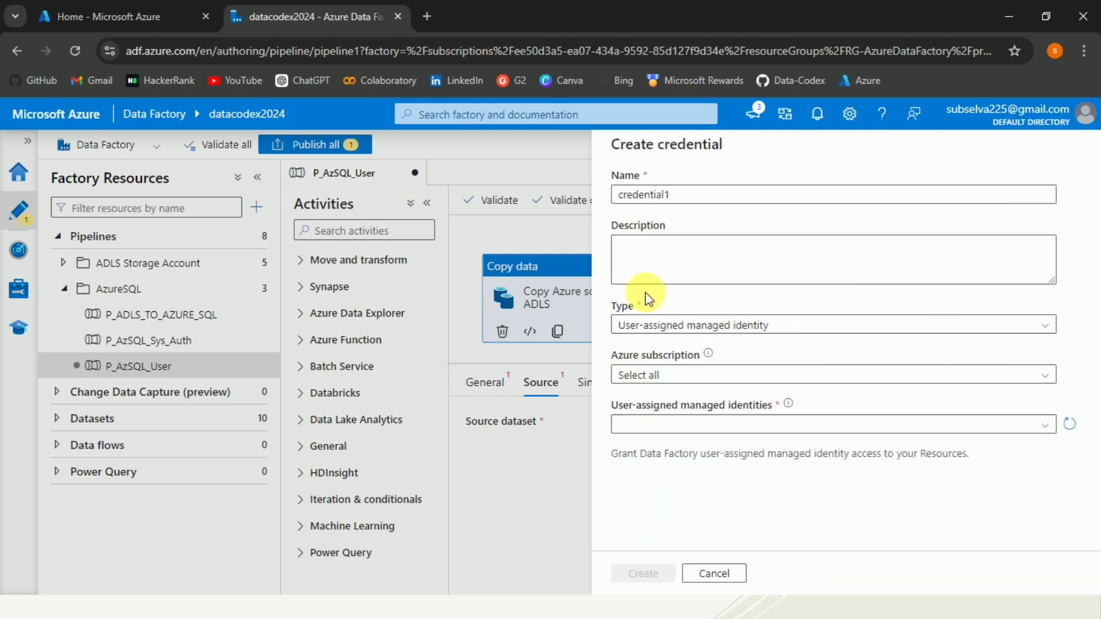
pyautogui.doubleClick(622, 195)
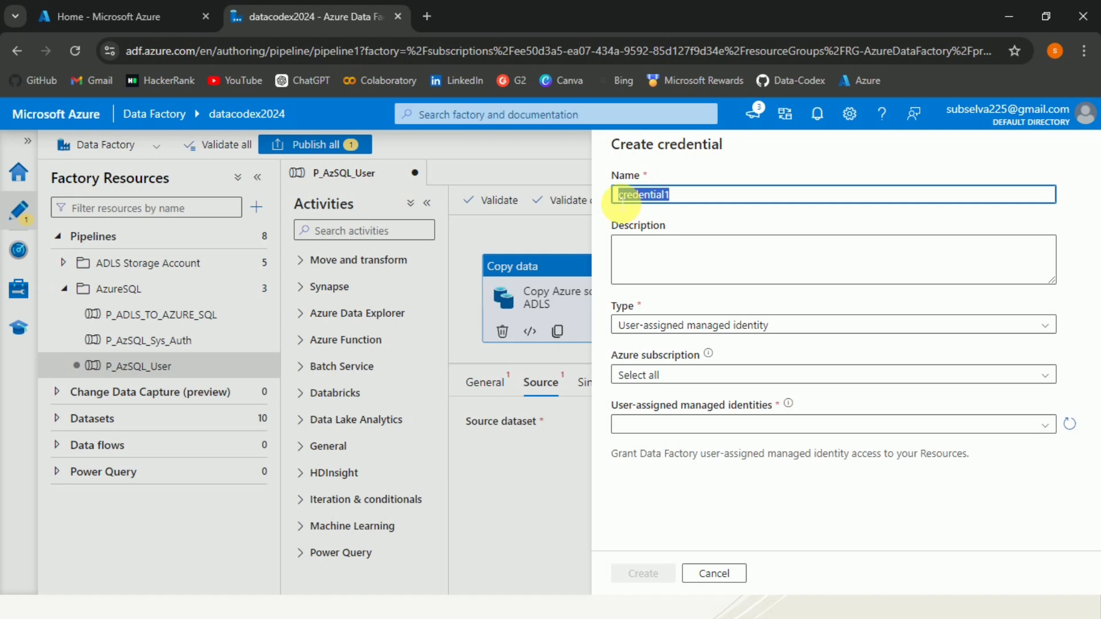
pyautogui.write('Crd')
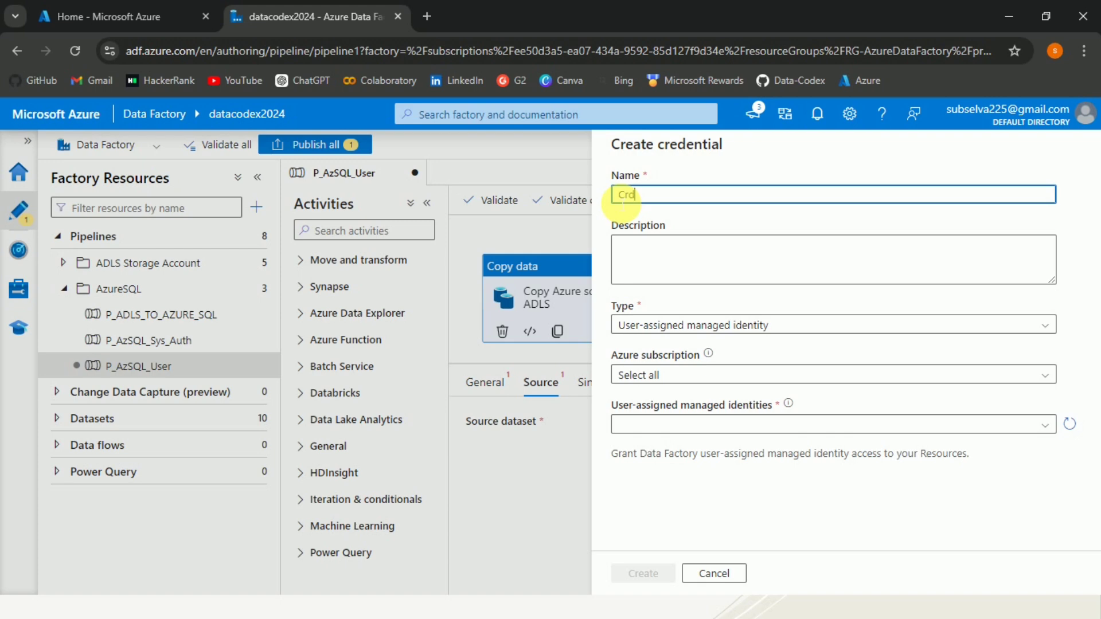
pyautogui.write('_AzSQL_User')
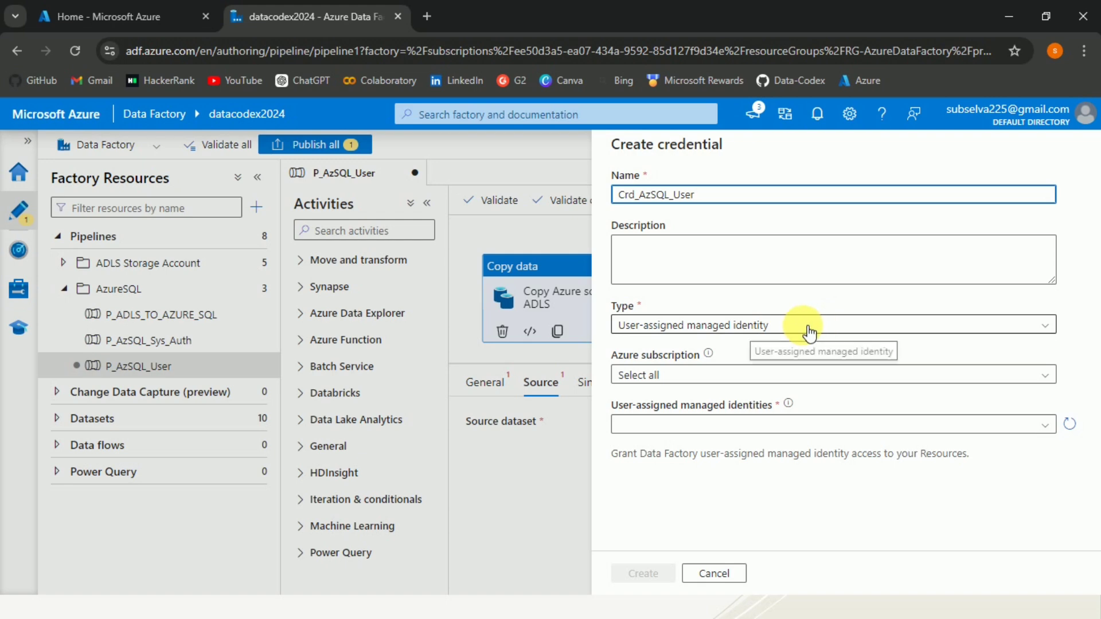
# Assign the Microsoft Subscription and the AzSQLUser managed identity to the credential and create it
pyautogui.click(704, 376)
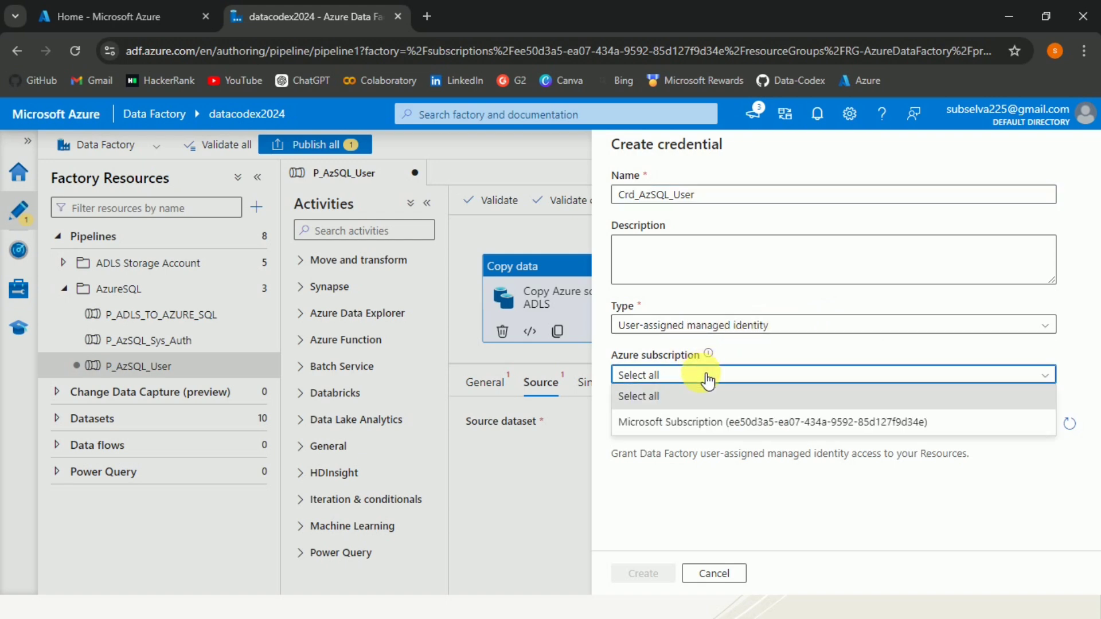
pyautogui.click(704, 423)
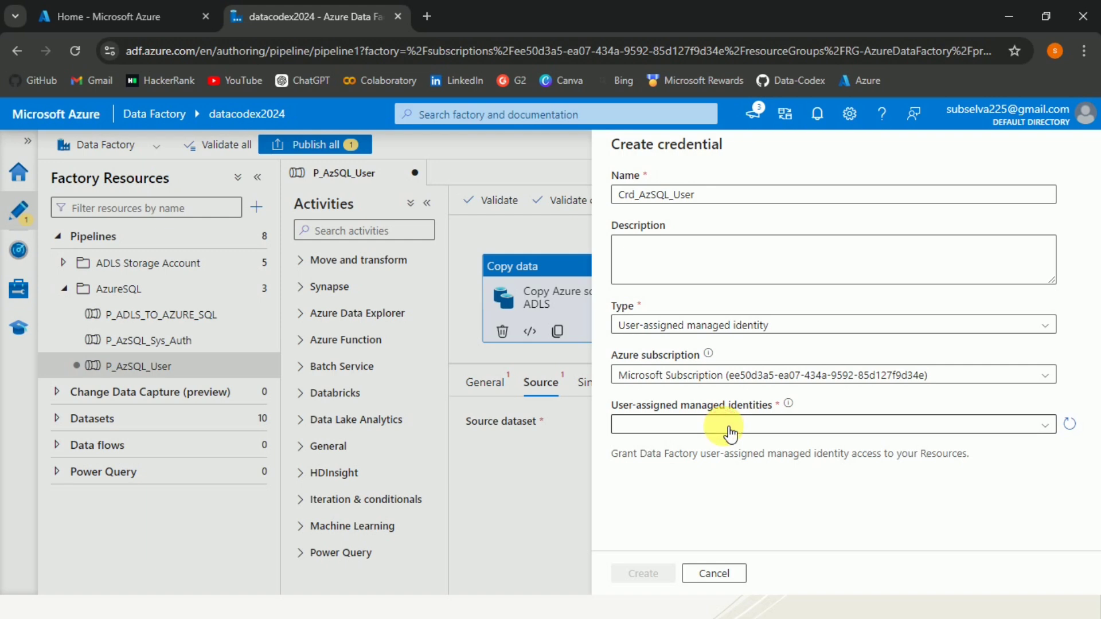
pyautogui.click(730, 430)
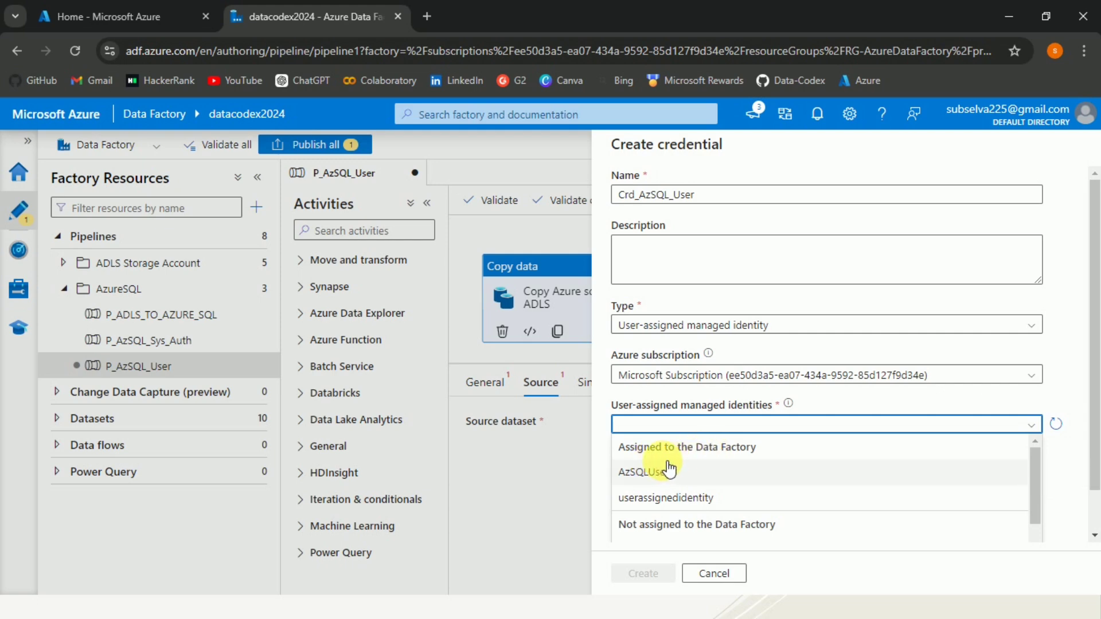
pyautogui.click(646, 470)
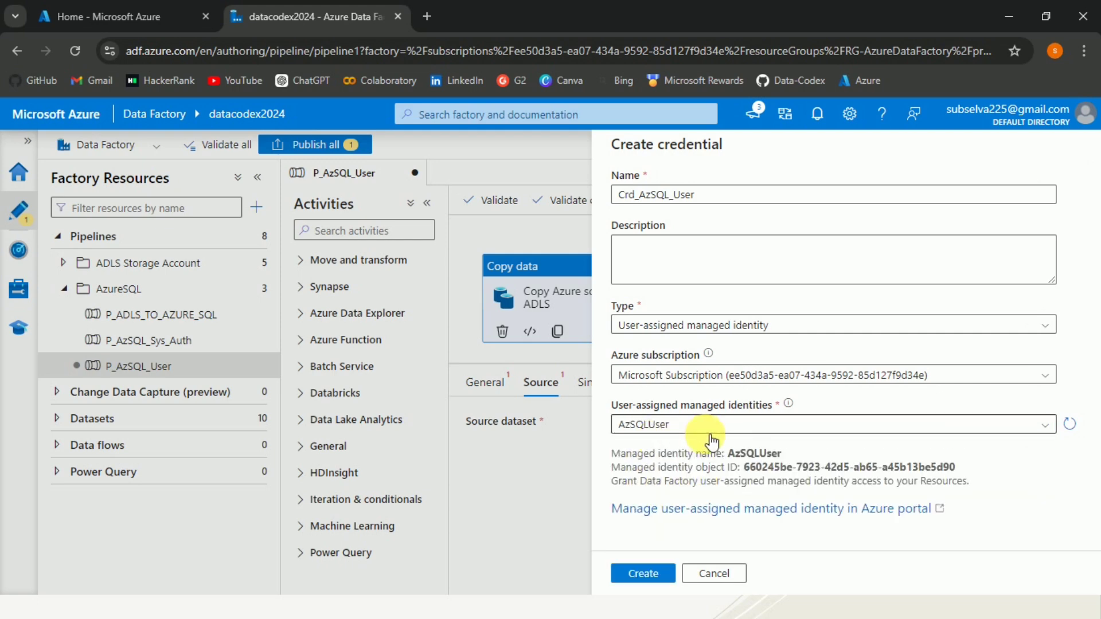
pyautogui.click(659, 574)
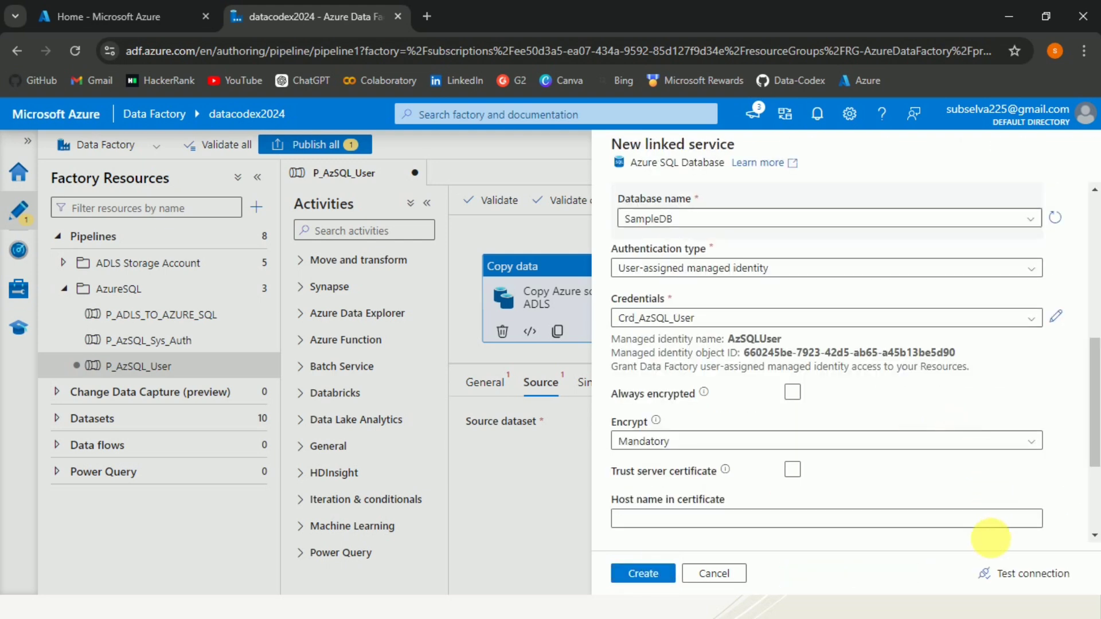
# Test the linked service's connection and create the linked service
pyautogui.click(997, 574)
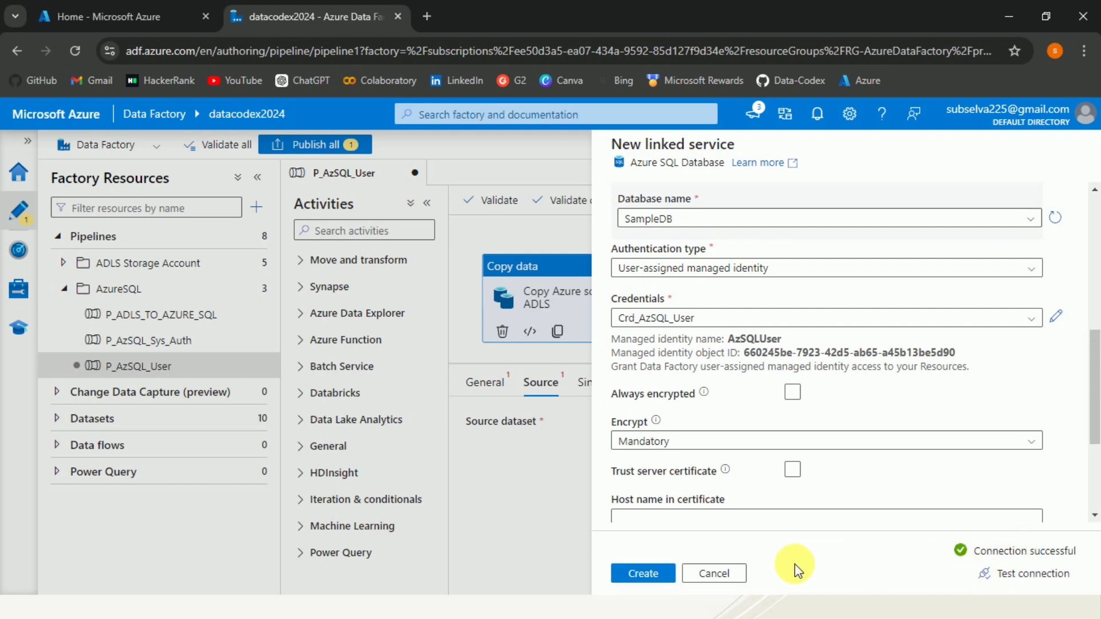
pyautogui.click(641, 575)
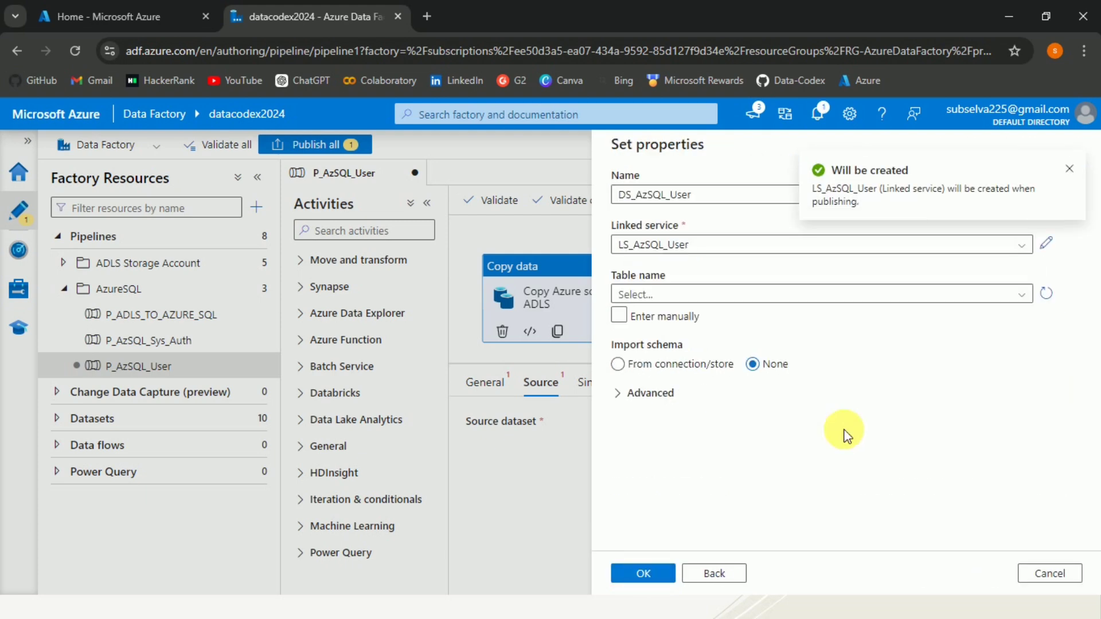
# Create the source dataset on the SalesLT.CustomerAddress table and preview its data
pyautogui.click(1020, 295)
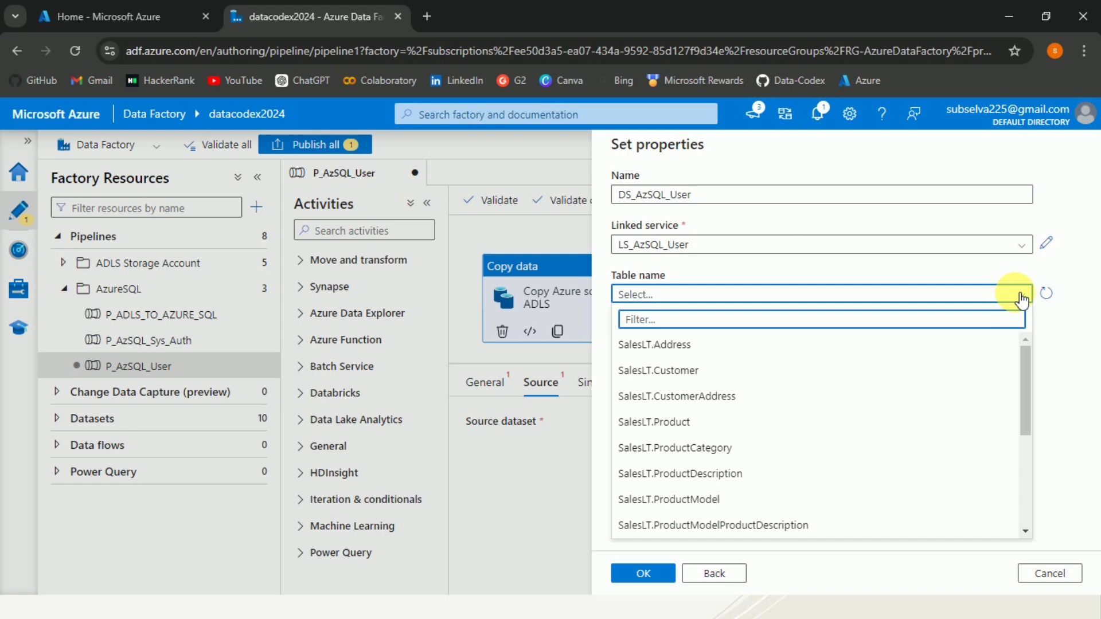
pyautogui.click(717, 401)
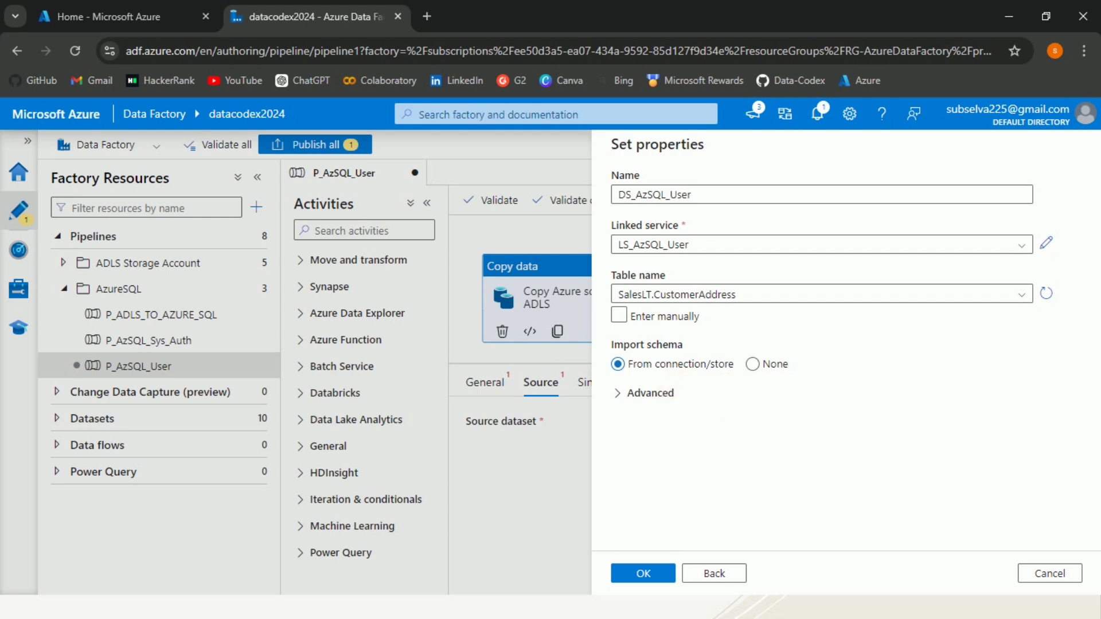
pyautogui.click(654, 574)
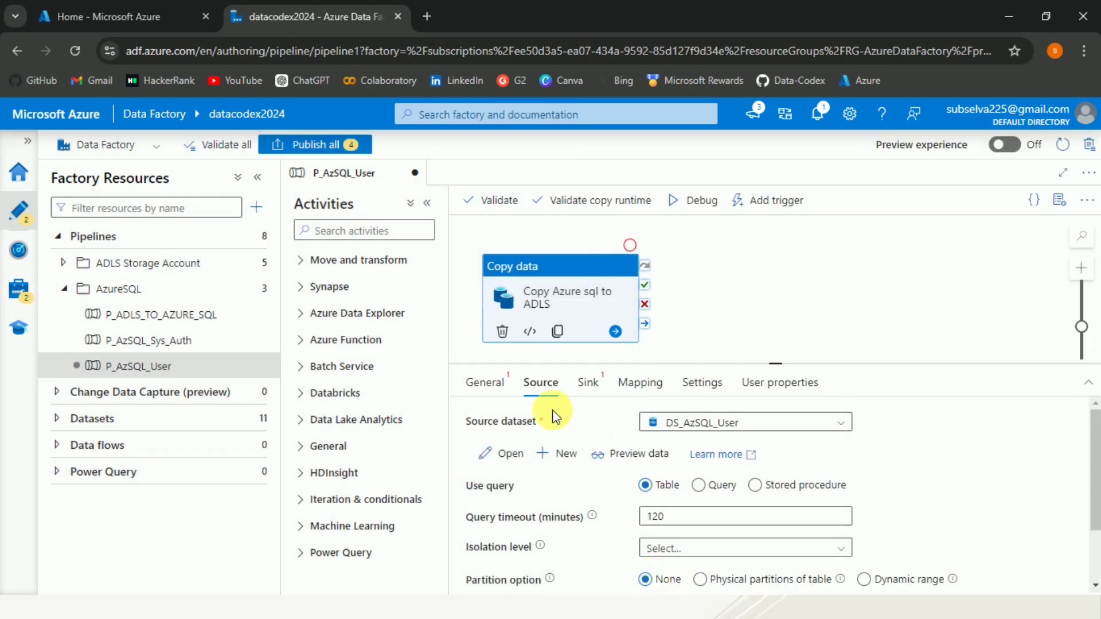
pyautogui.click(615, 454)
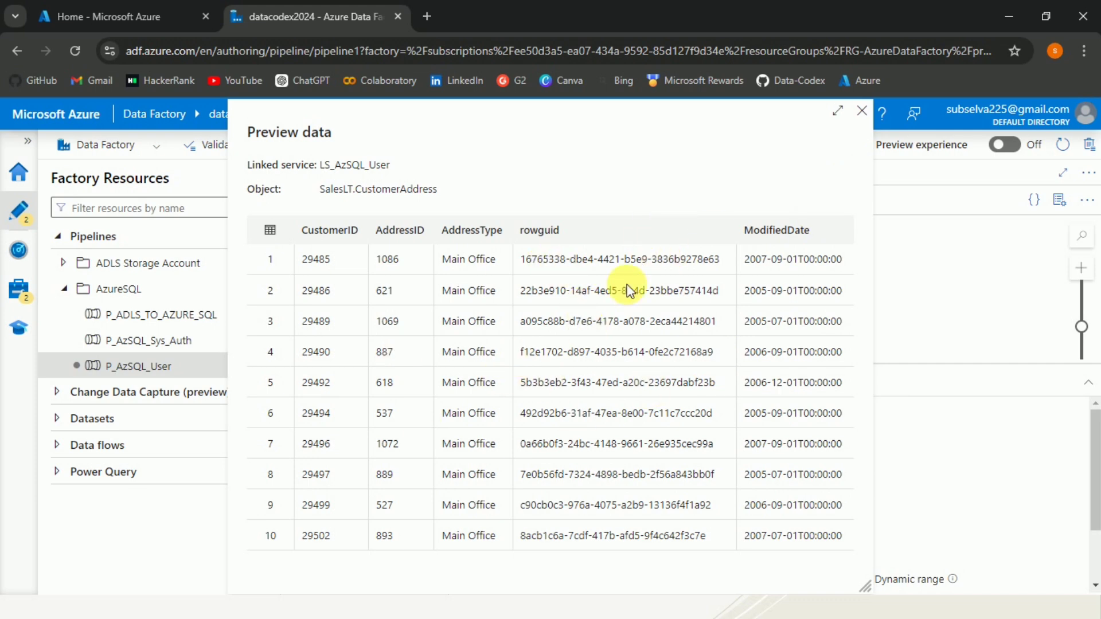
pyautogui.click(863, 114)
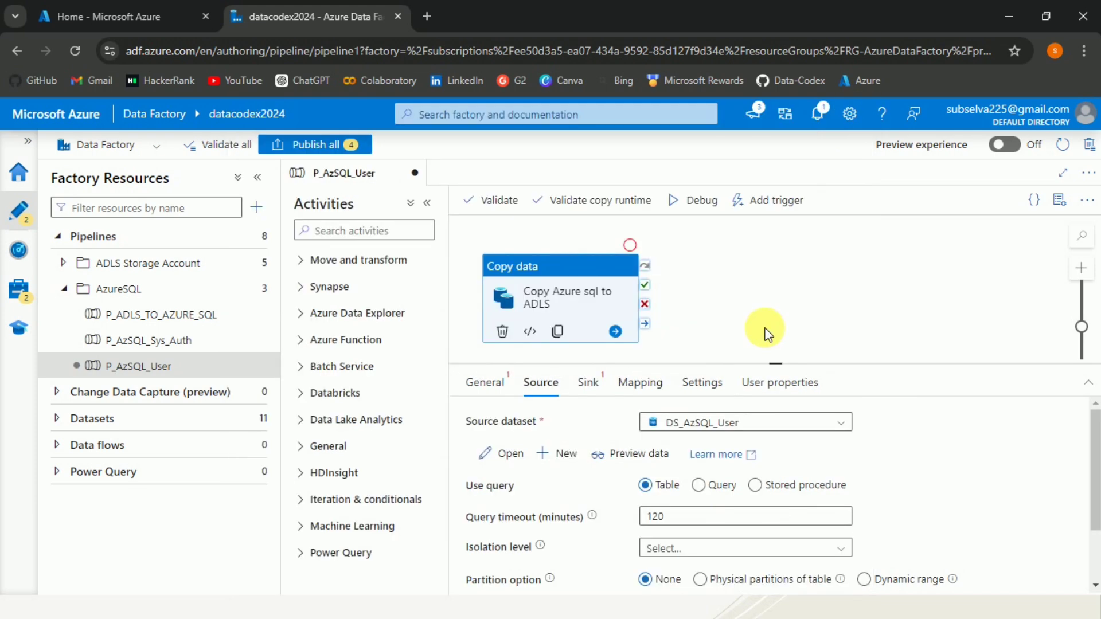
# Start a new sink dataset for the copy activity on Azure Data Lake Storage Gen2 in DelimitedText format
pyautogui.click(591, 383)
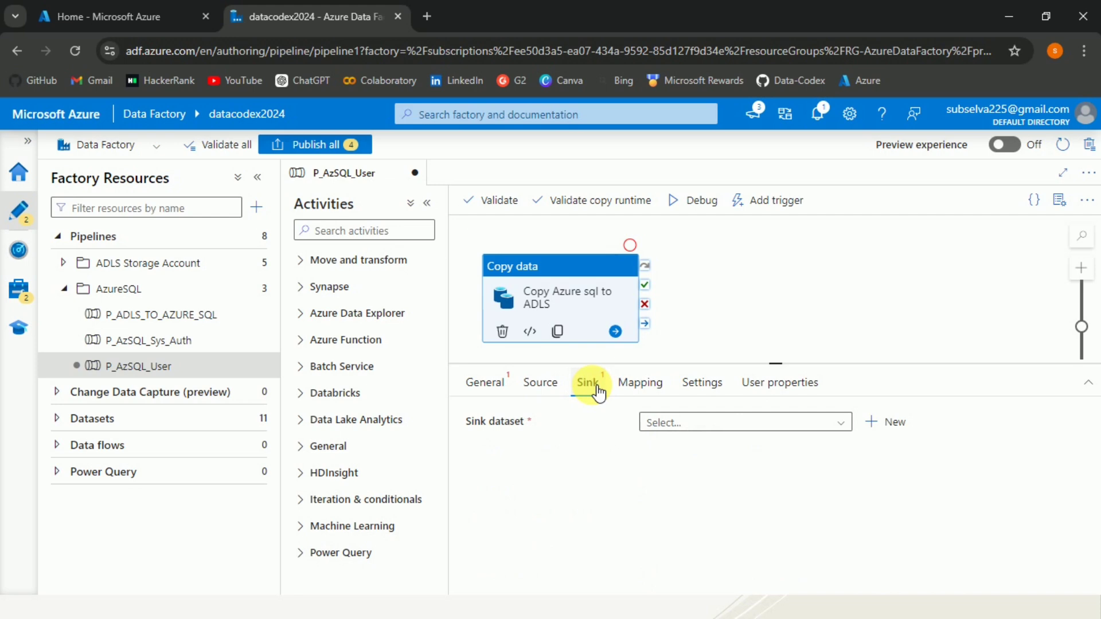
pyautogui.click(883, 422)
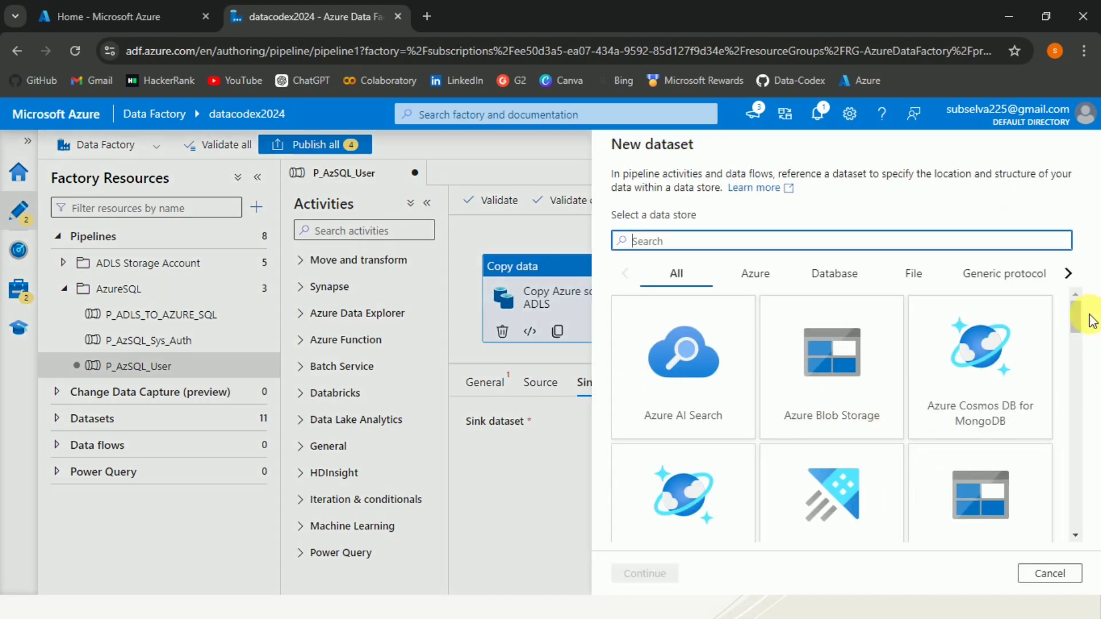
pyautogui.scroll(-2, 1089, 316)
pyautogui.click(985, 388)
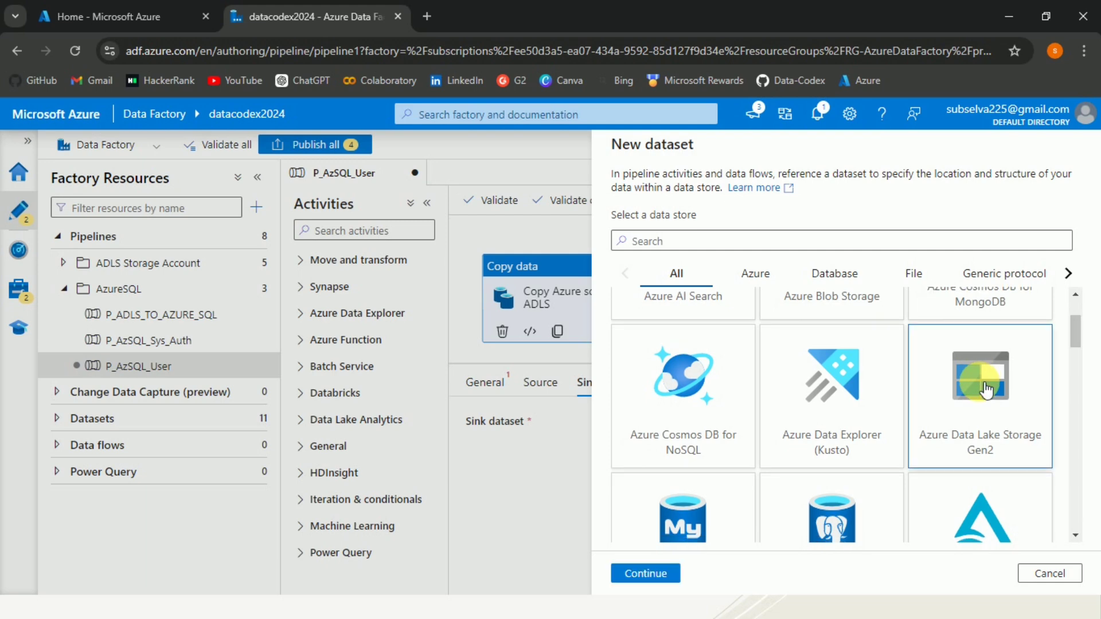
pyautogui.click(644, 575)
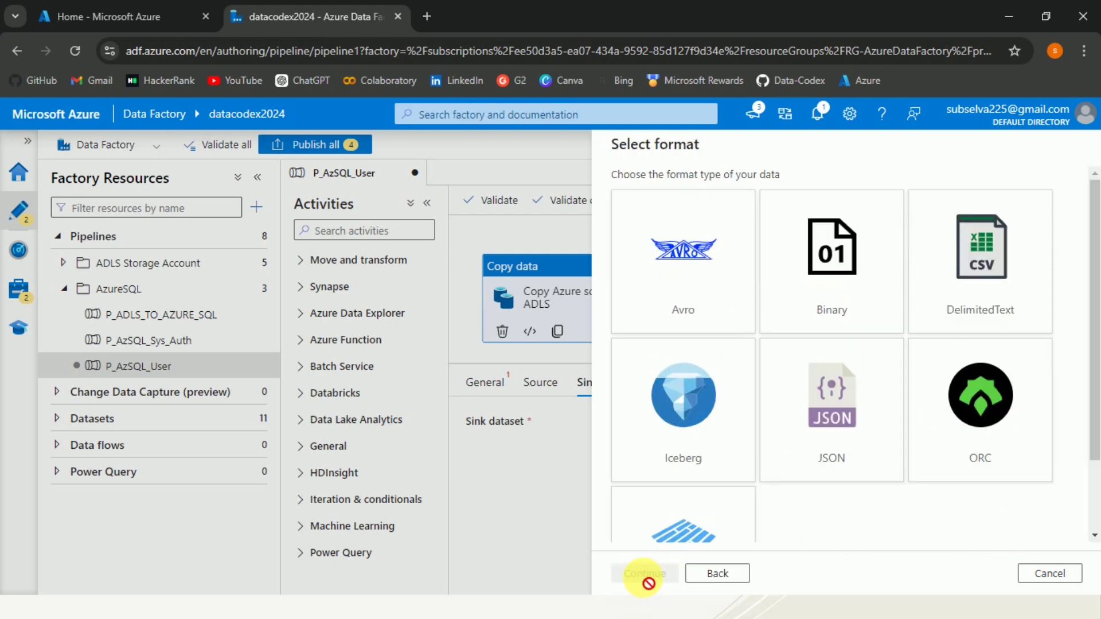
pyautogui.click(1013, 238)
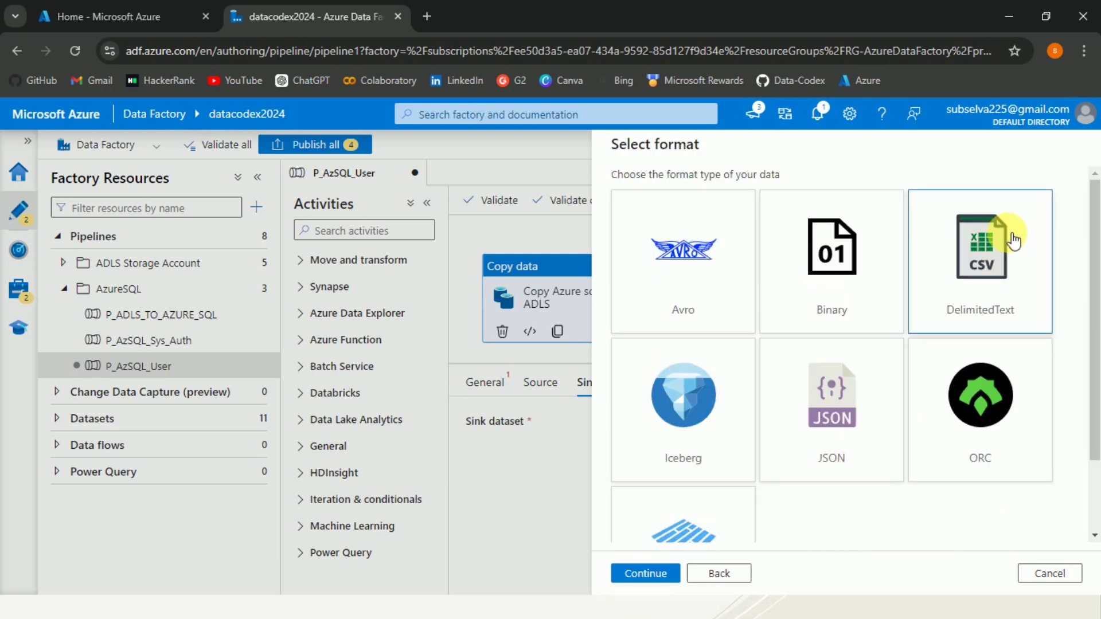
pyautogui.click(647, 574)
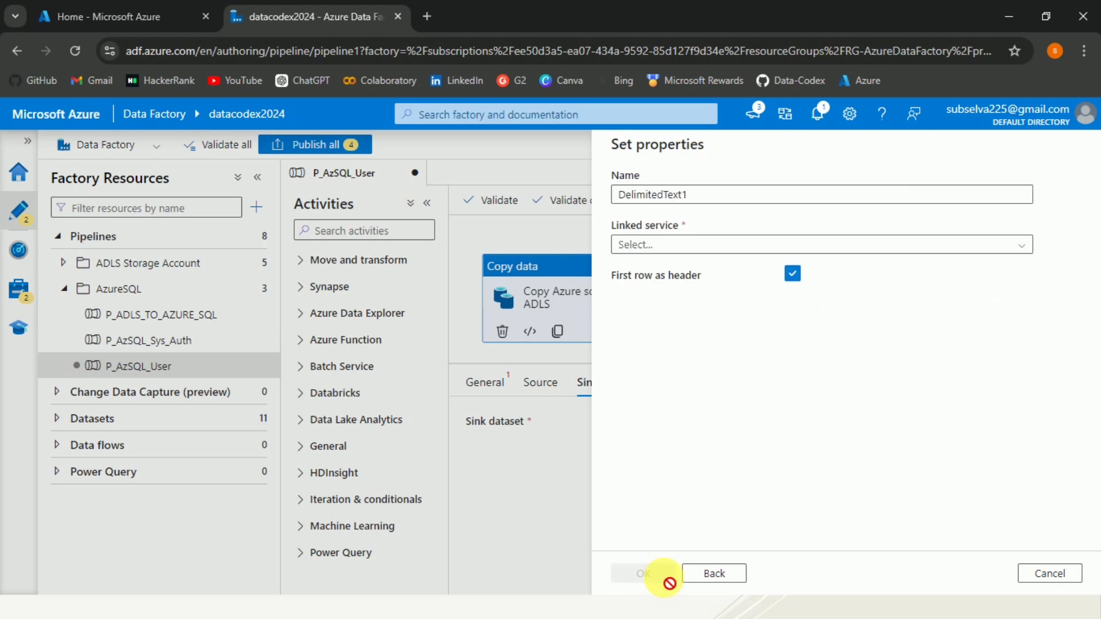
# Name the sink dataset DS_Customer_Csv_AzSQL and connect it through the LS_adlssouthindia linked service
pyautogui.doubleClick(622, 195)
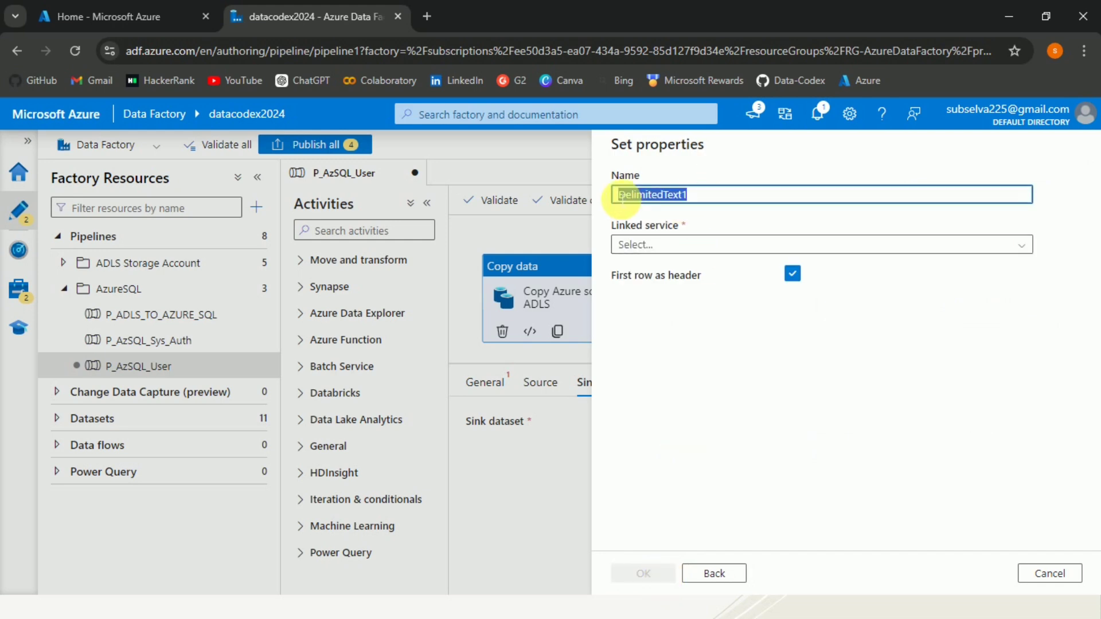
pyautogui.write('DS_')
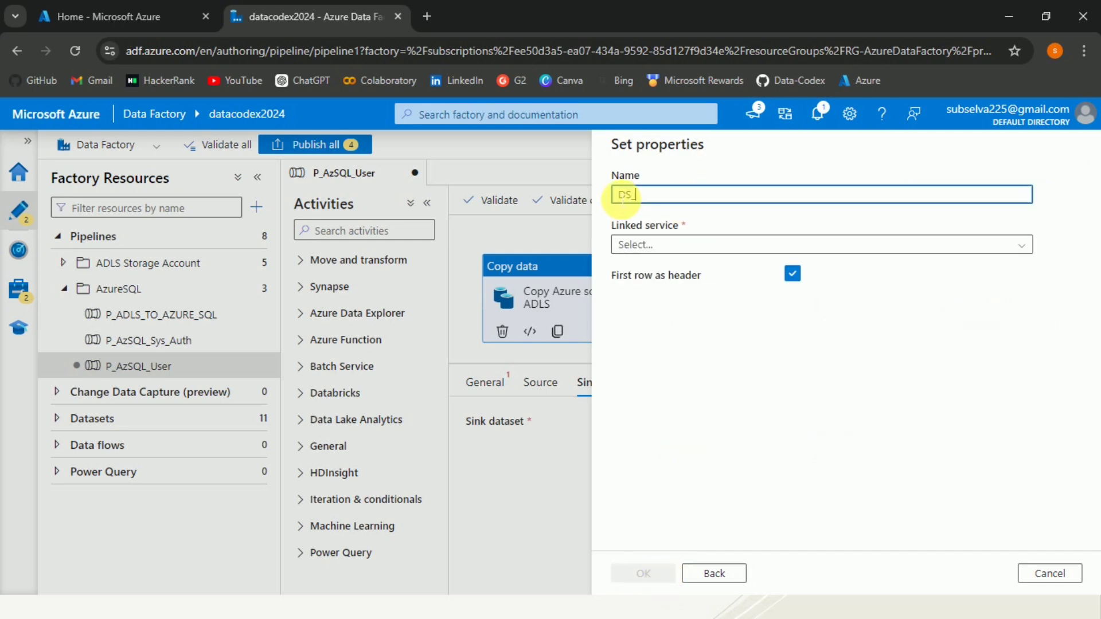
pyautogui.write('Customer_C')
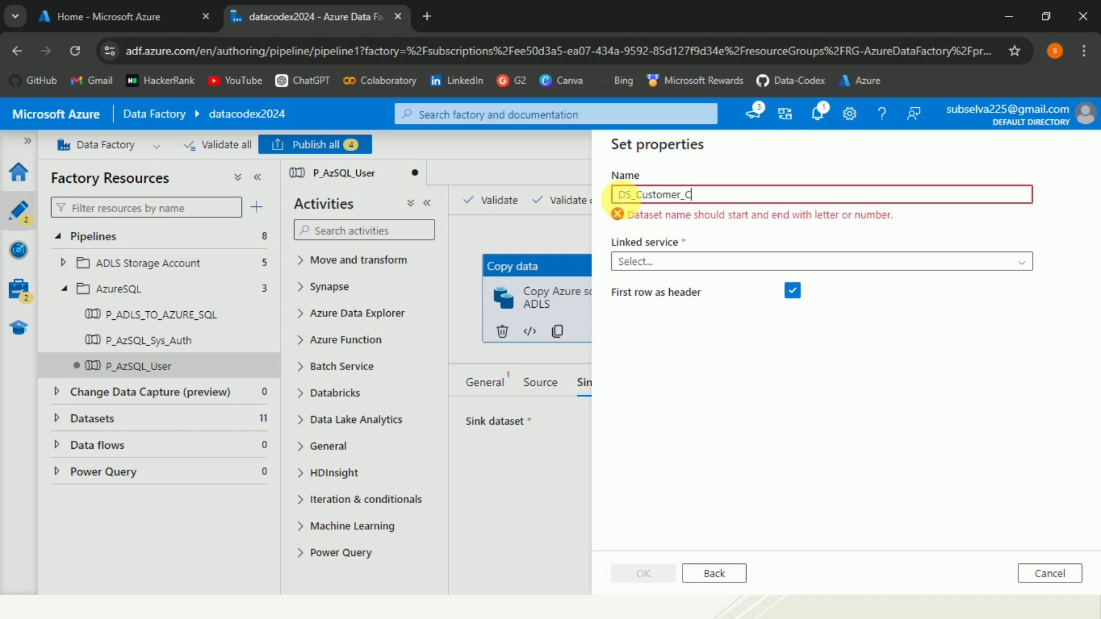
pyautogui.write('sv_')
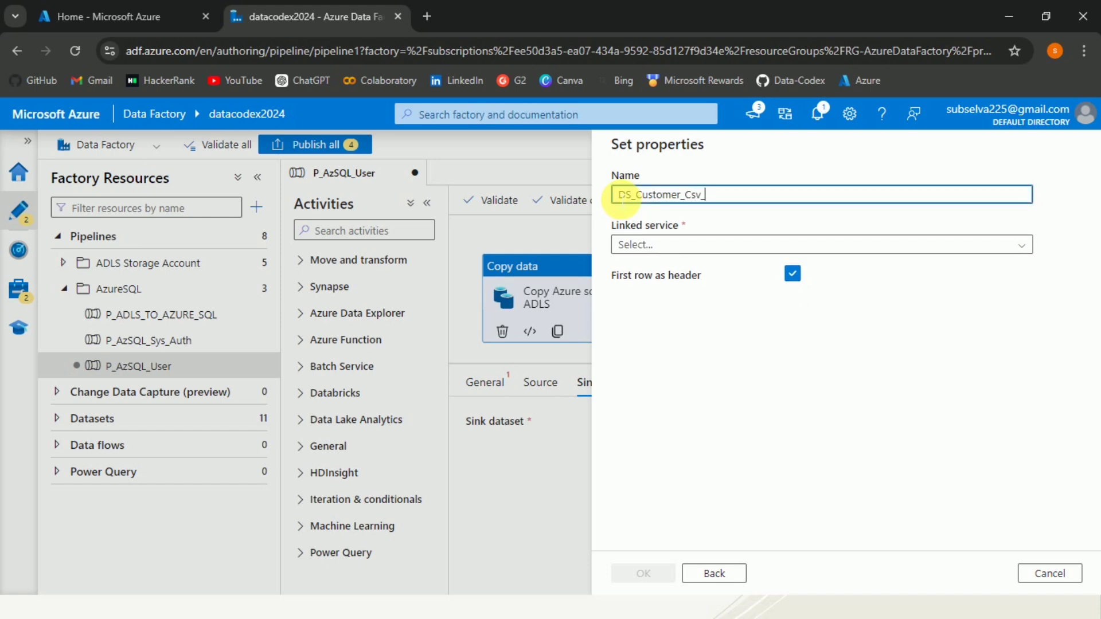
pyautogui.write('AzSQL')
pyautogui.click(677, 243)
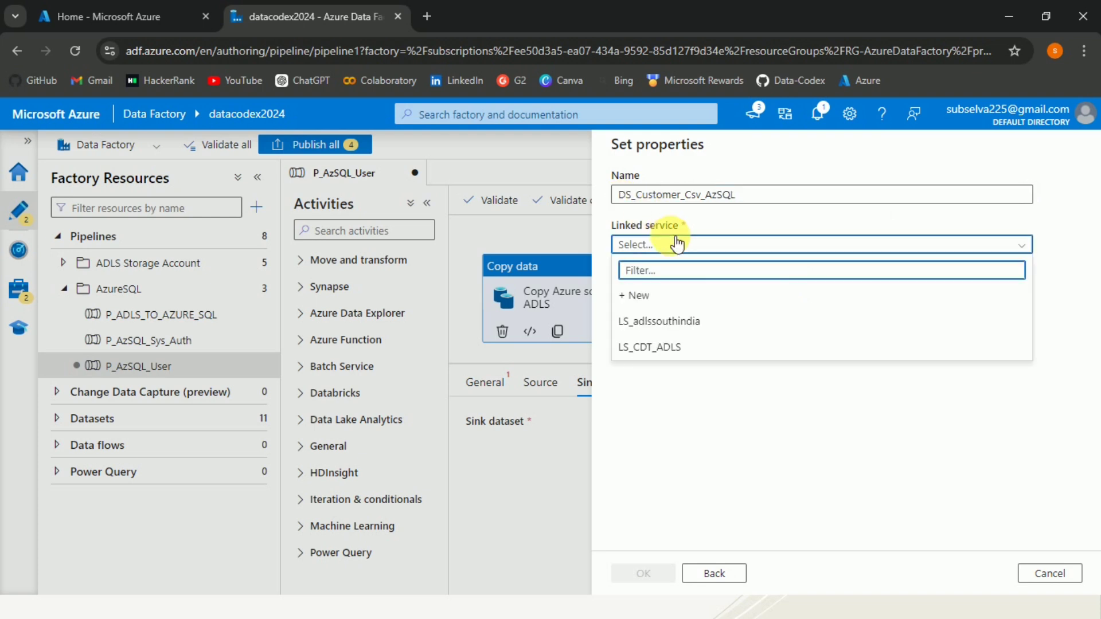
pyautogui.click(692, 320)
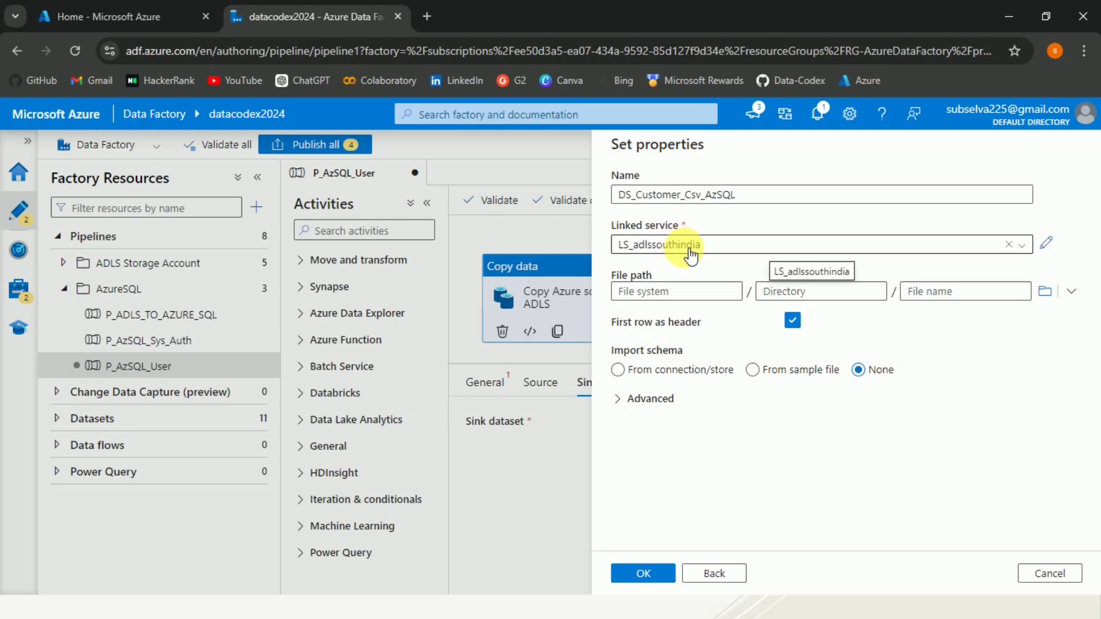
# Set the sink dataset's file path to sample/output/CustomerAddress.csv
pyautogui.click(1054, 296)
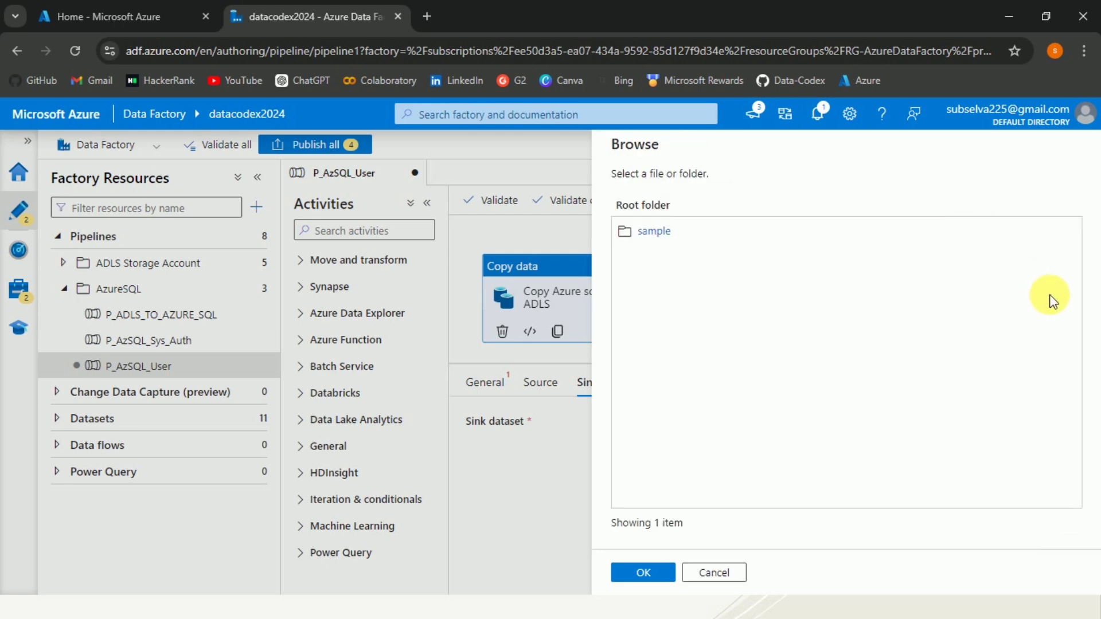
pyautogui.doubleClick(653, 232)
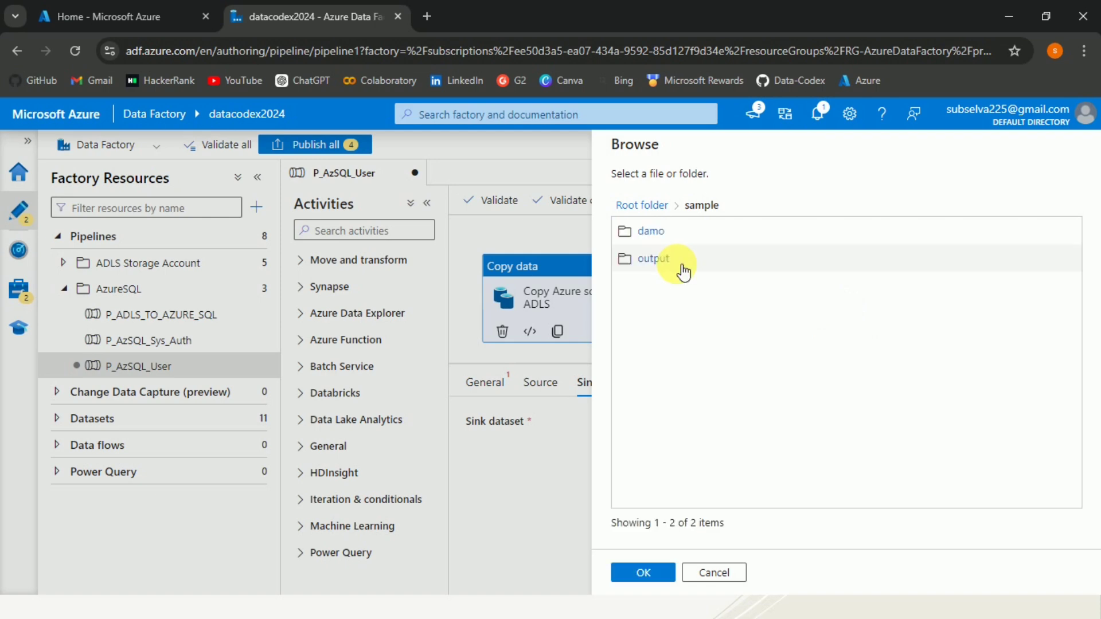
pyautogui.doubleClick(658, 258)
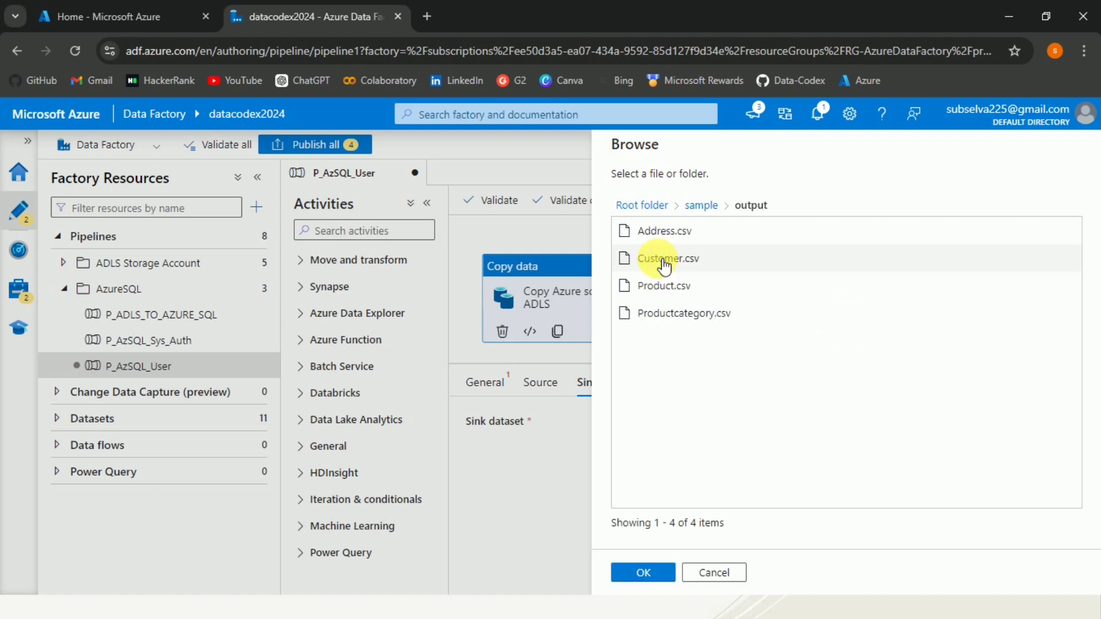
pyautogui.click(648, 573)
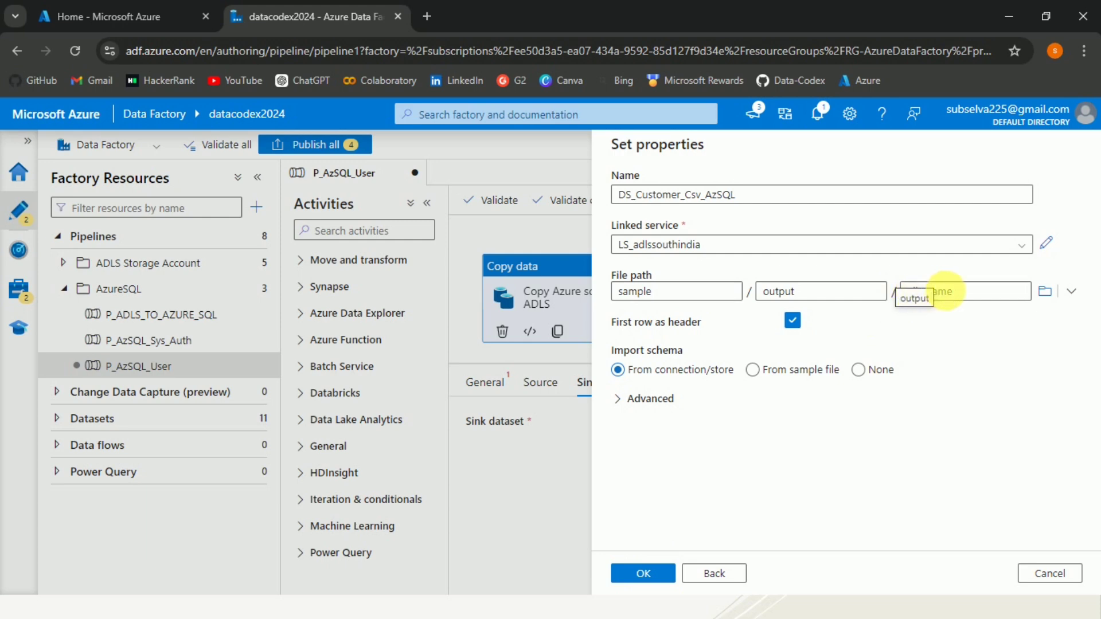
pyautogui.click(954, 296)
pyautogui.write('CustomerAddress.csv')
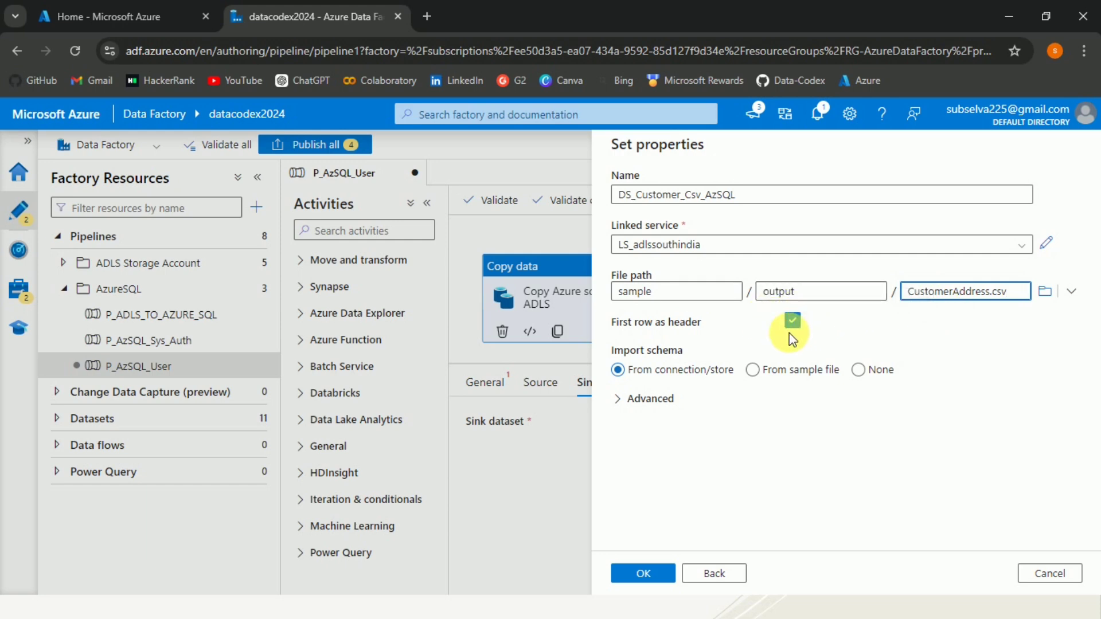
# Set the sink dataset's schema import to None, keep the first row as header, and create the dataset
pyautogui.click(940, 400)
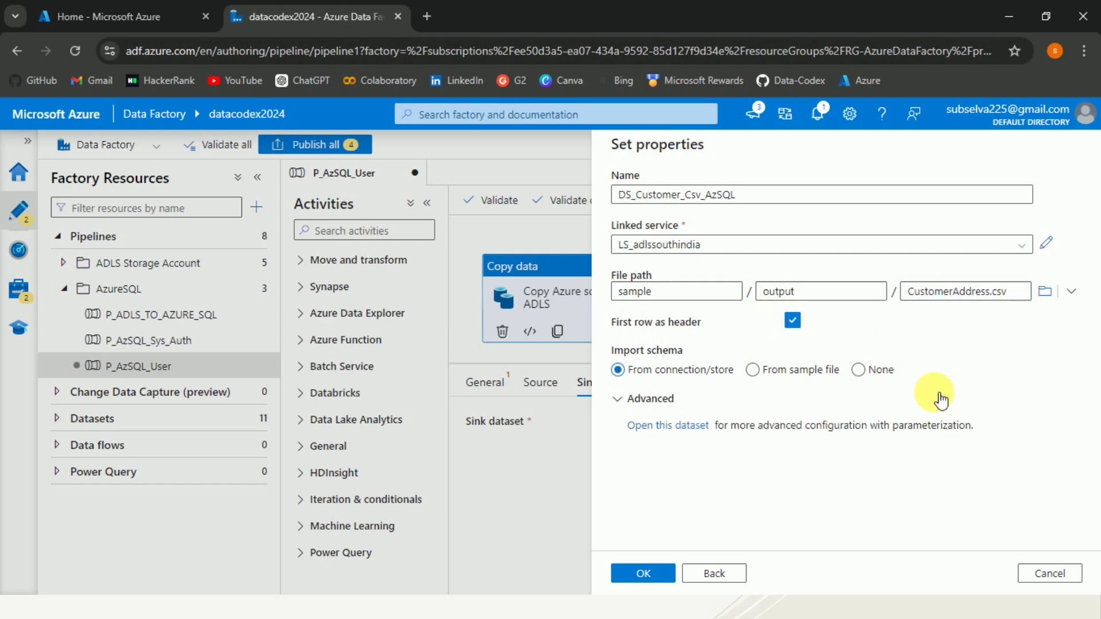
pyautogui.click(865, 373)
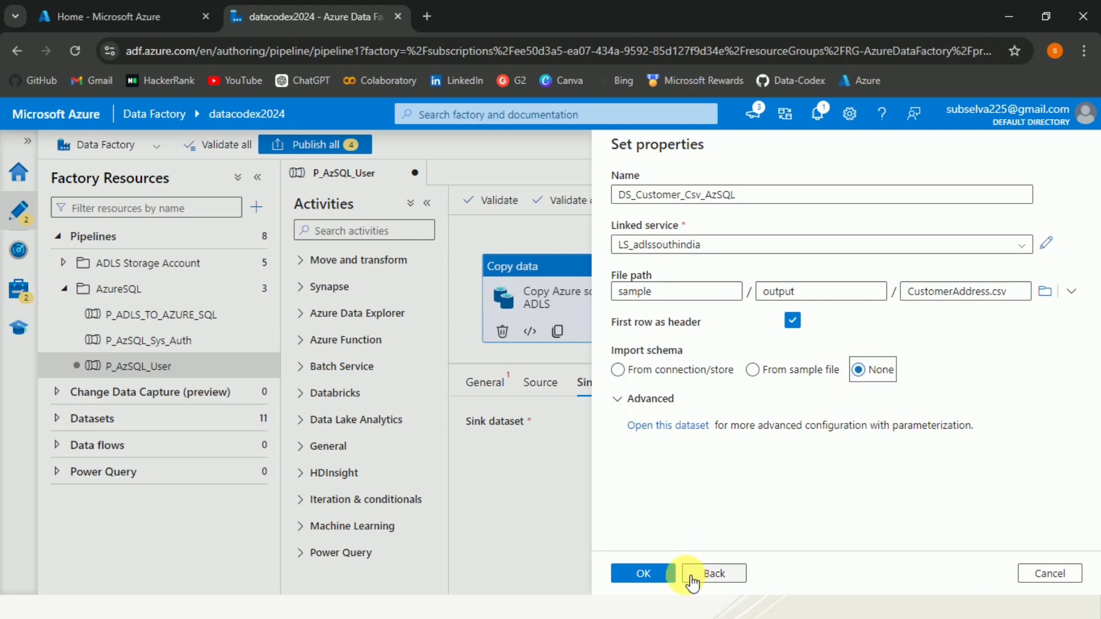
pyautogui.click(654, 575)
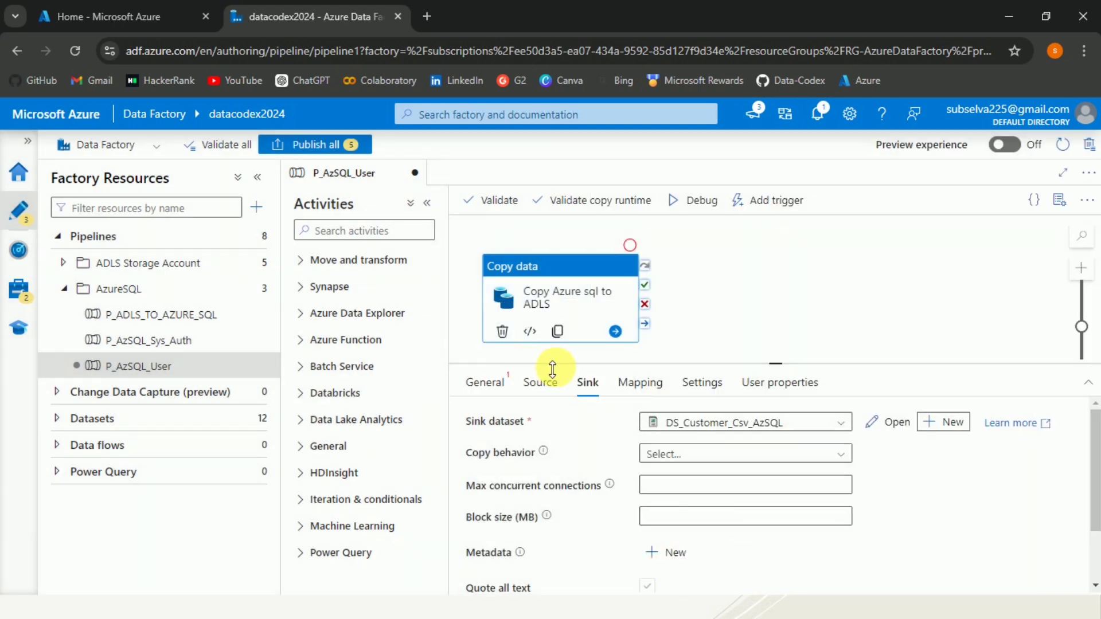
# Validate the P_AzSQL_User pipeline and dismiss the validation output
pyautogui.click(498, 212)
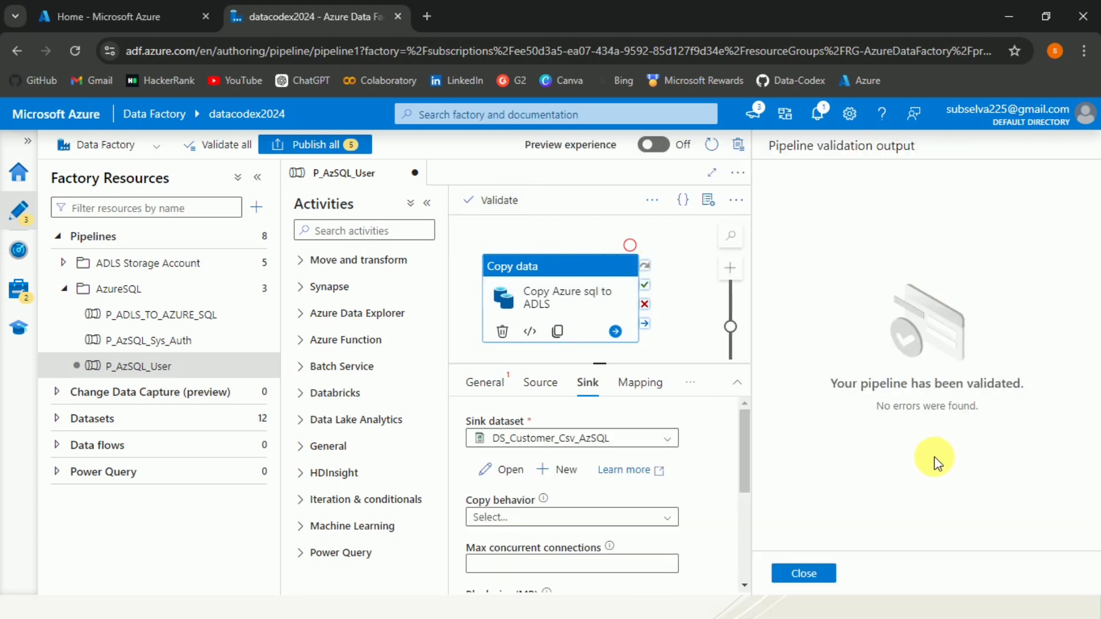
pyautogui.click(809, 574)
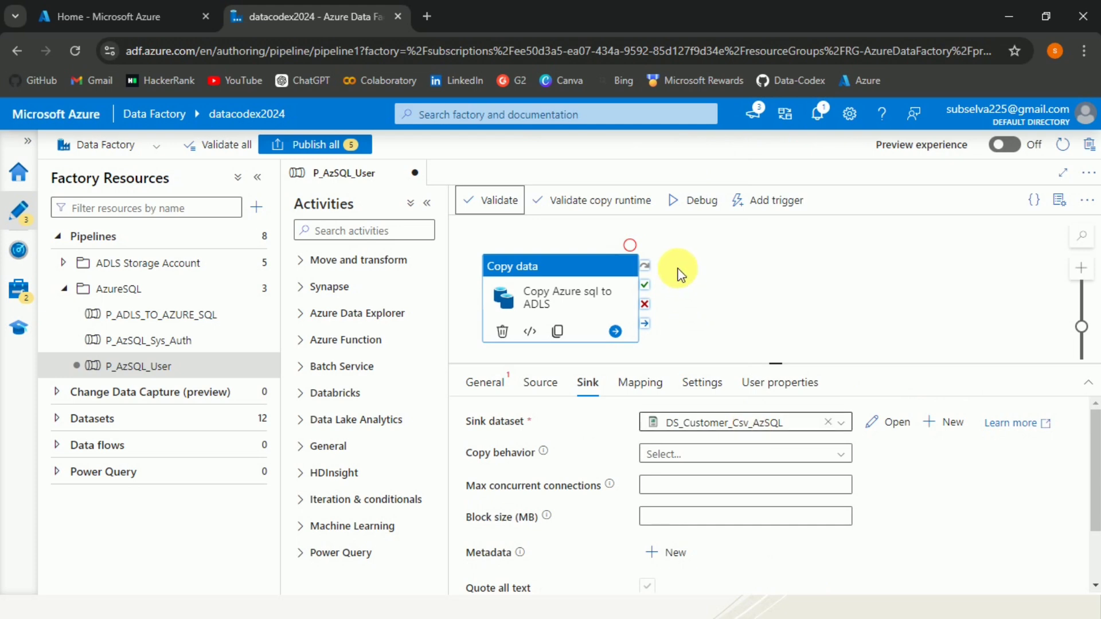
pyautogui.click(649, 243)
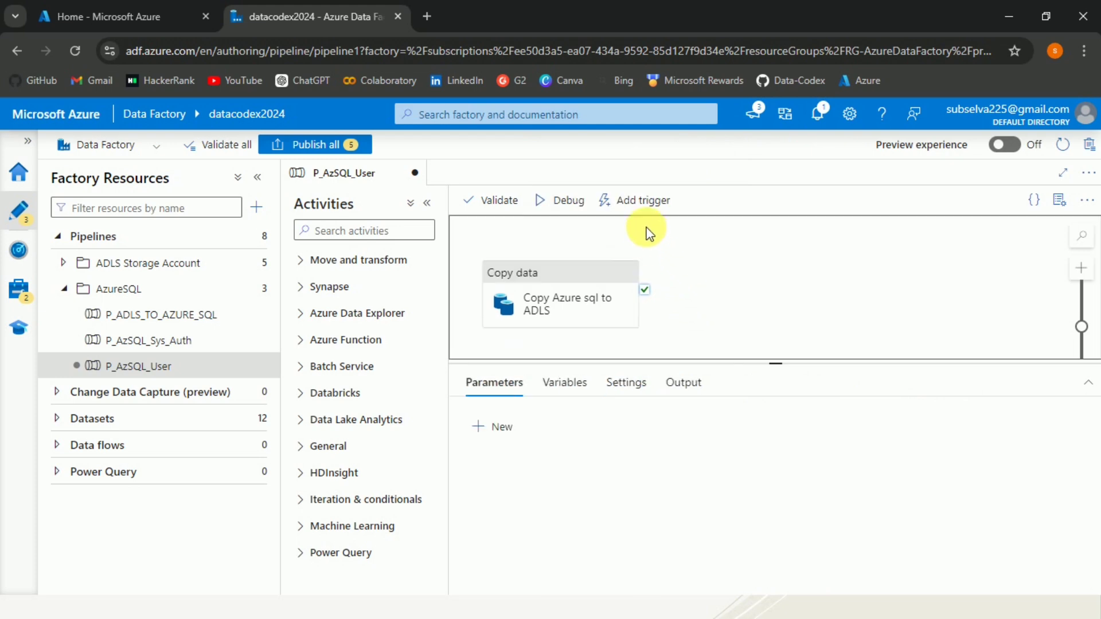
# Debug the P_AzSQL_User pipeline, refresh its run status, and review the copy activity's run details
pyautogui.click(571, 207)
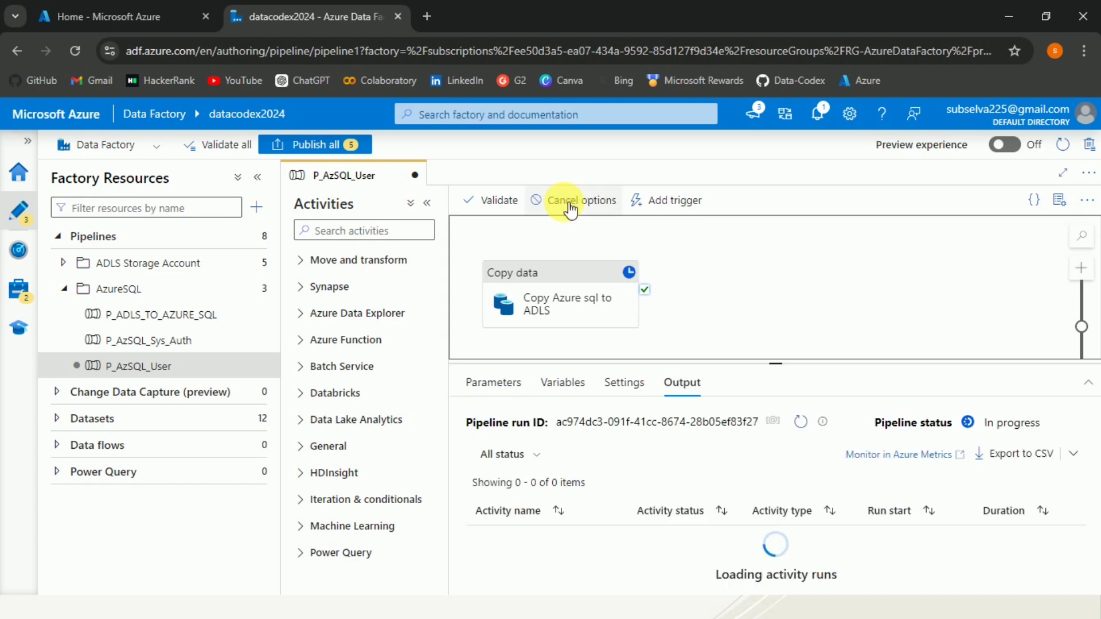
pyautogui.click(801, 422)
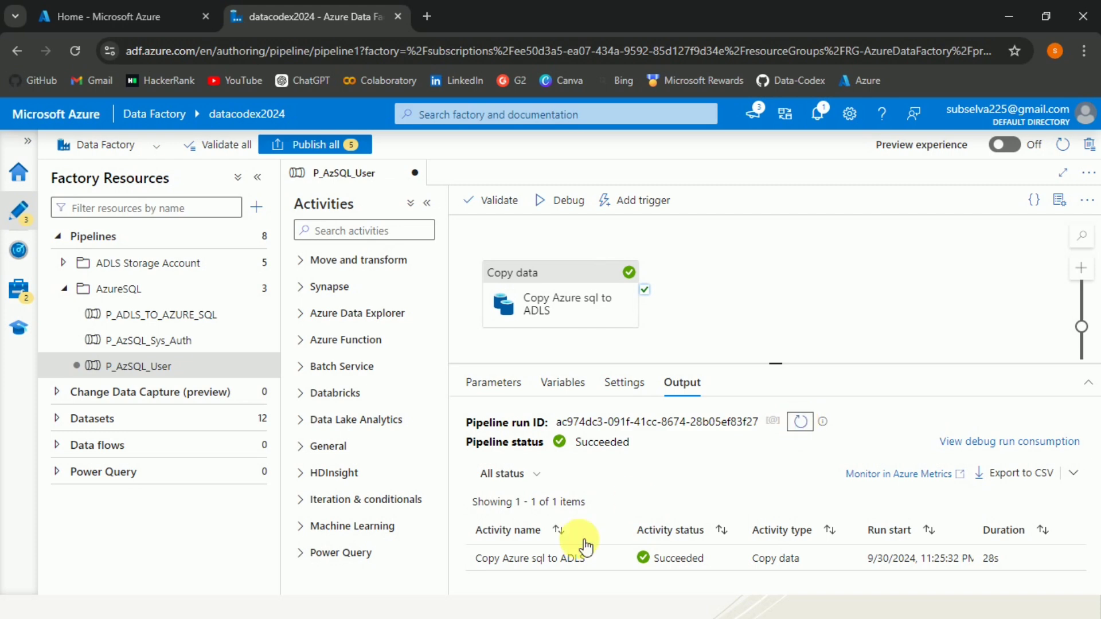
pyautogui.click(614, 560)
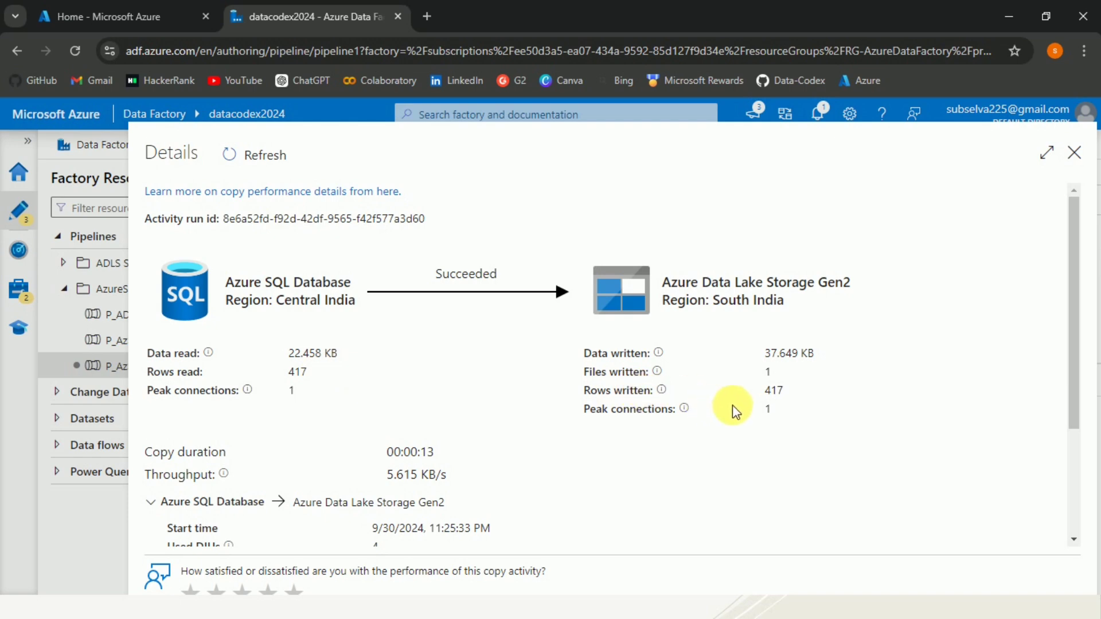
pyautogui.click(1076, 153)
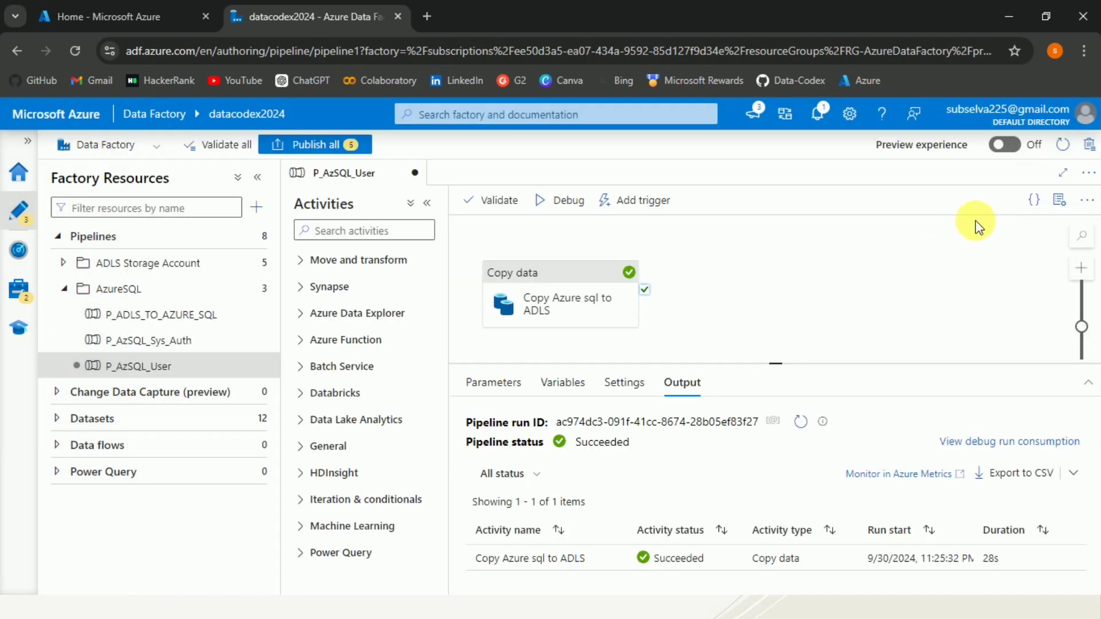